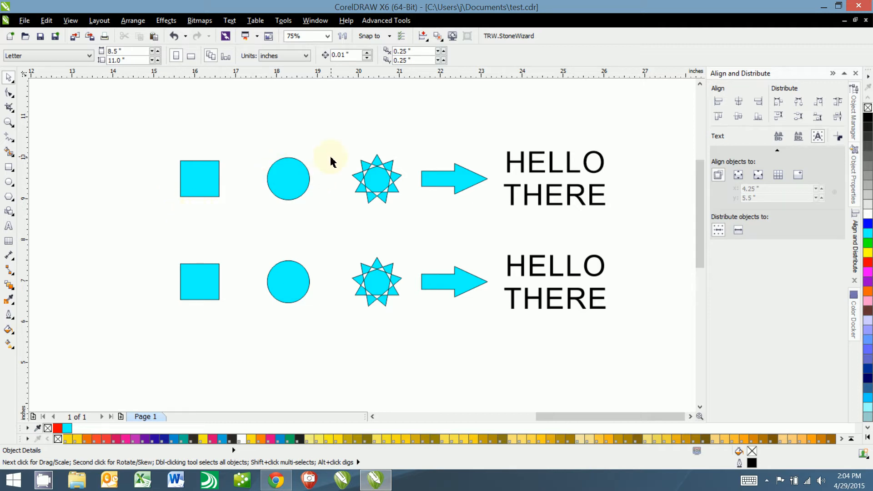
Step: Check the object type of each item in the upper row: square, circle, star, arrow and HELLO THERE text
left_click(200, 191)
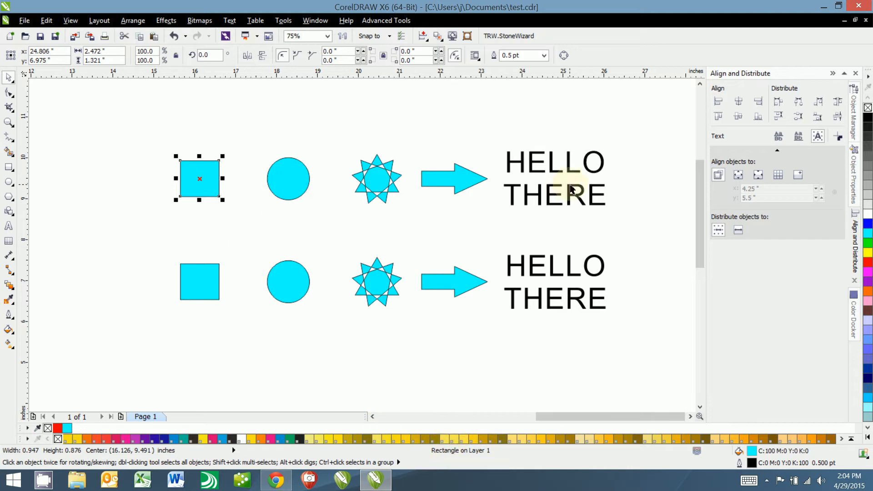
left_click(303, 181)
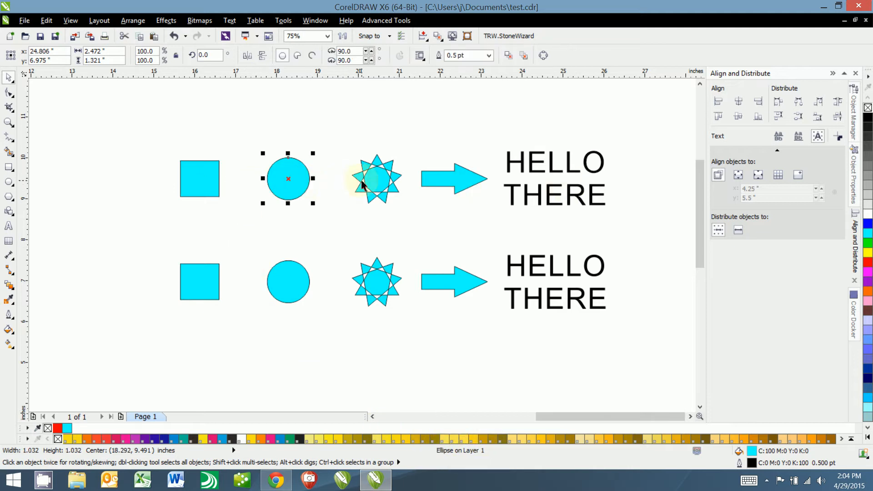
left_click(376, 183)
left_click(460, 181)
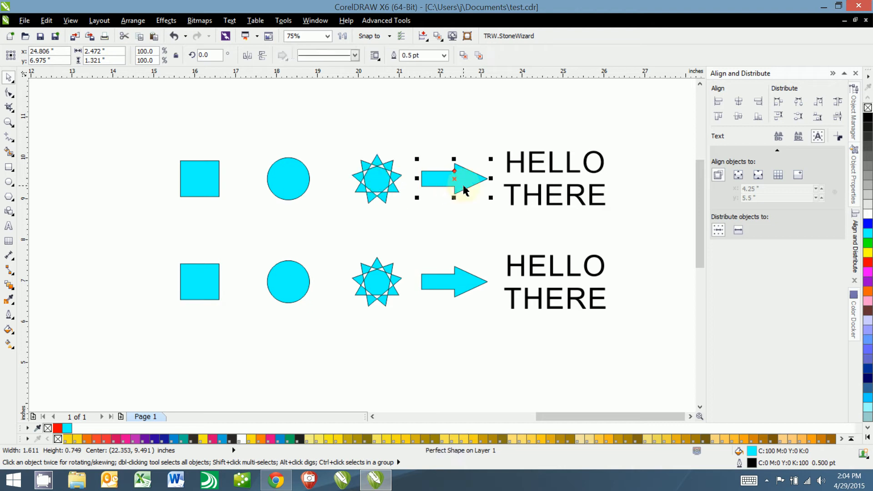
left_click(552, 172)
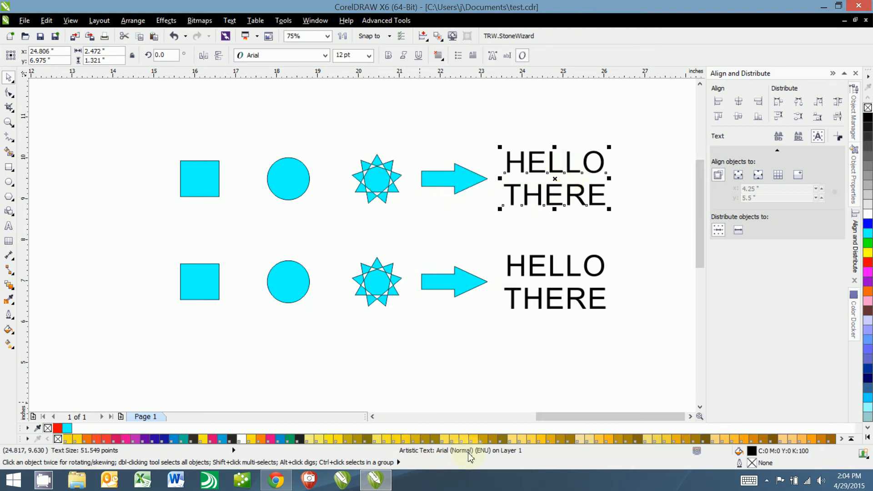
Step: Compare the object types of the lower row's square, circle, star and text with their upper-row counterparts
left_click(195, 285)
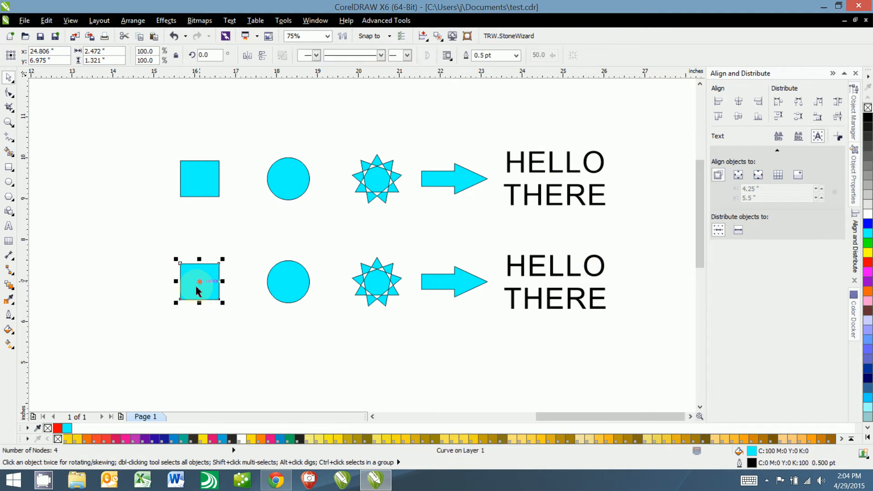
left_click(293, 288)
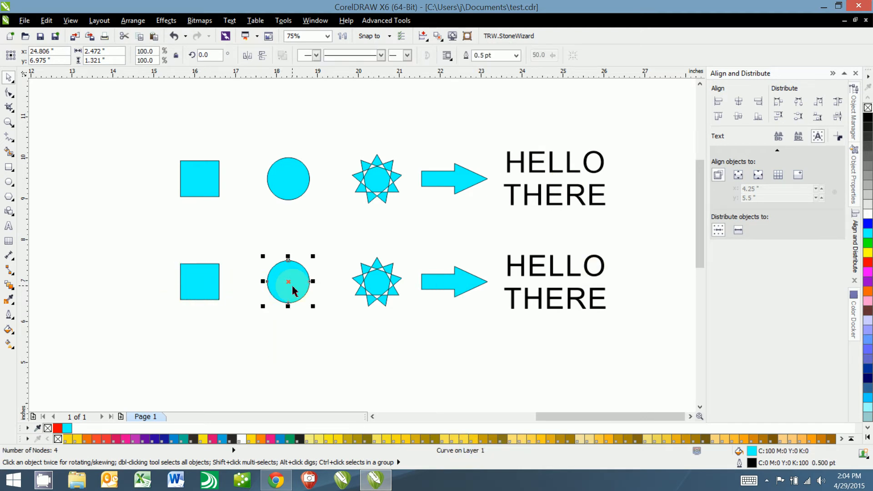
left_click(374, 286)
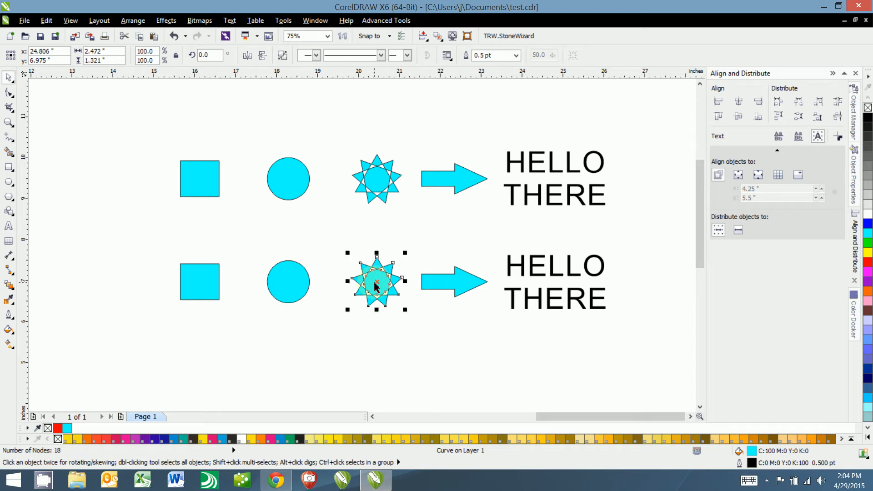
left_click(208, 191)
left_click(196, 292)
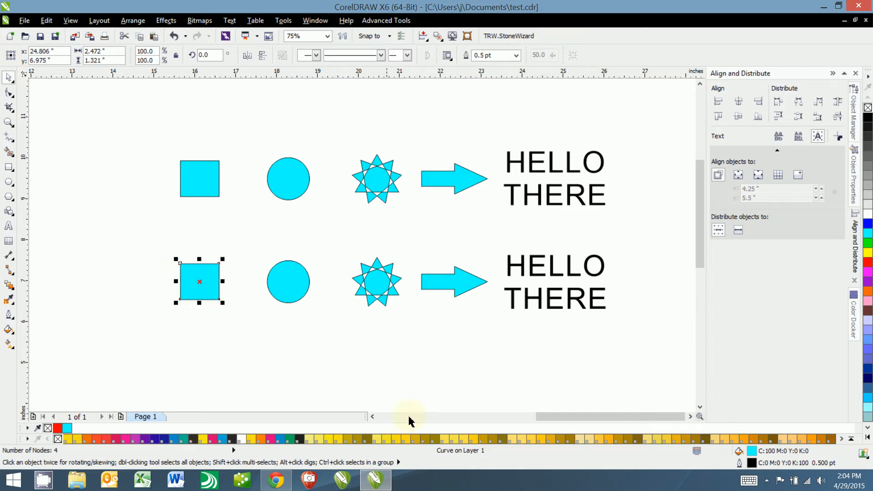
left_click(552, 275)
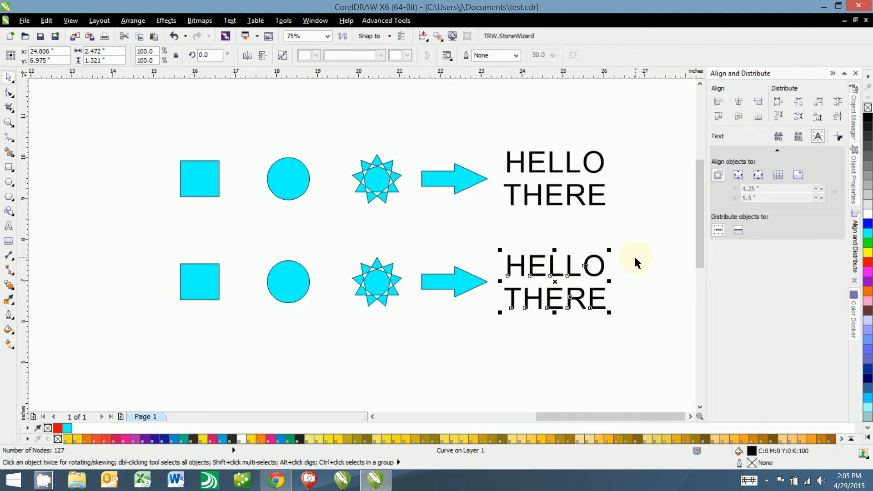
left_click(554, 174)
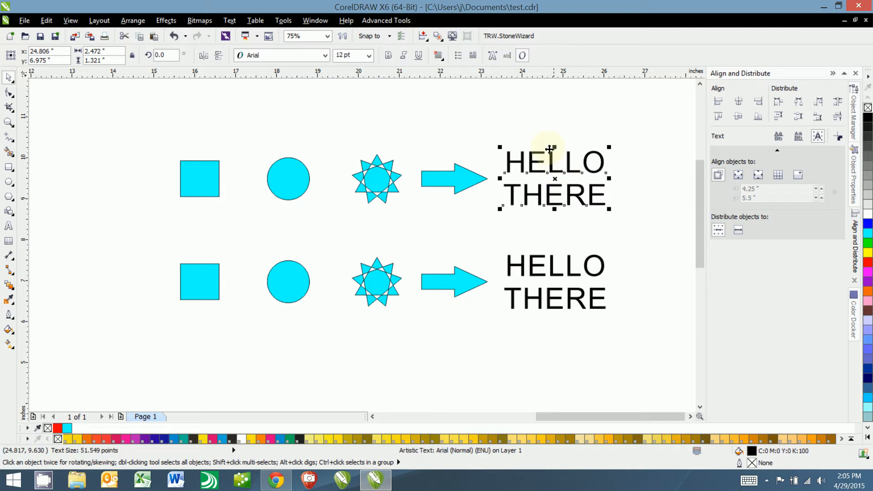
left_click(551, 301)
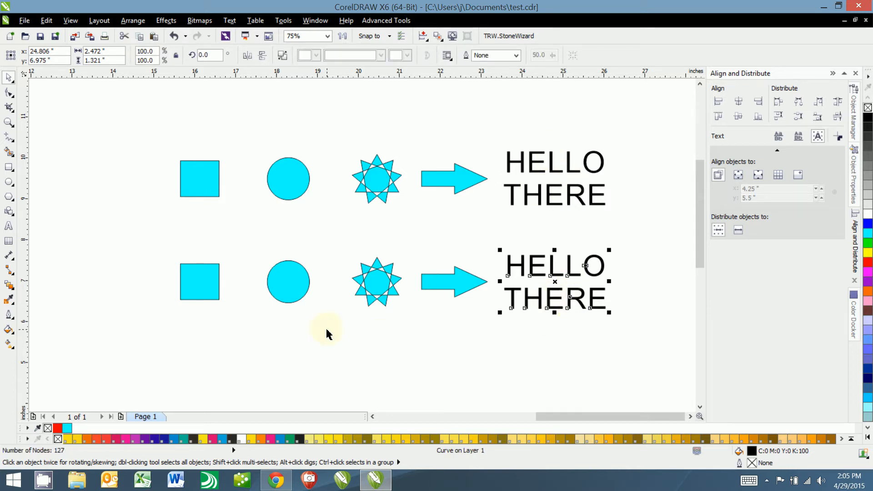
Step: Round the upper square's corners with the Shape tool to about 0.173", the upper-right one to about 0.438" and the lower-right one to about 0.074"
left_click(12, 96)
mouse_move(10, 107)
mouse_move(9, 91)
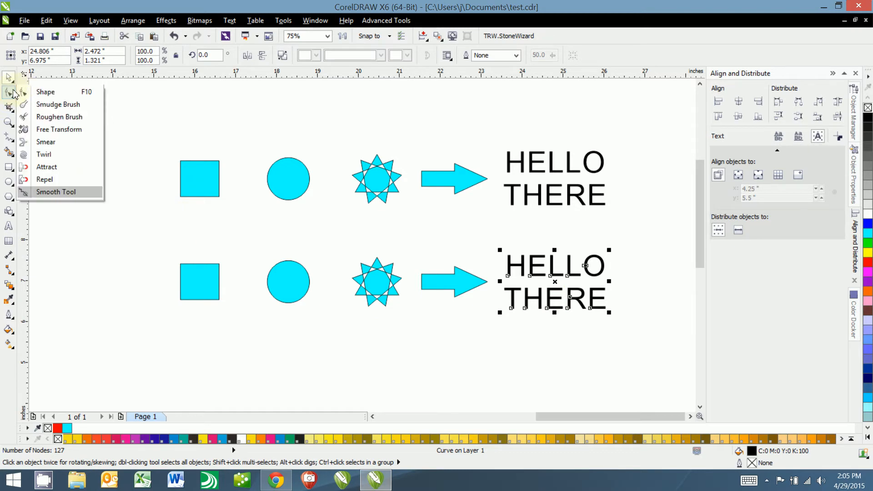
left_click(45, 92)
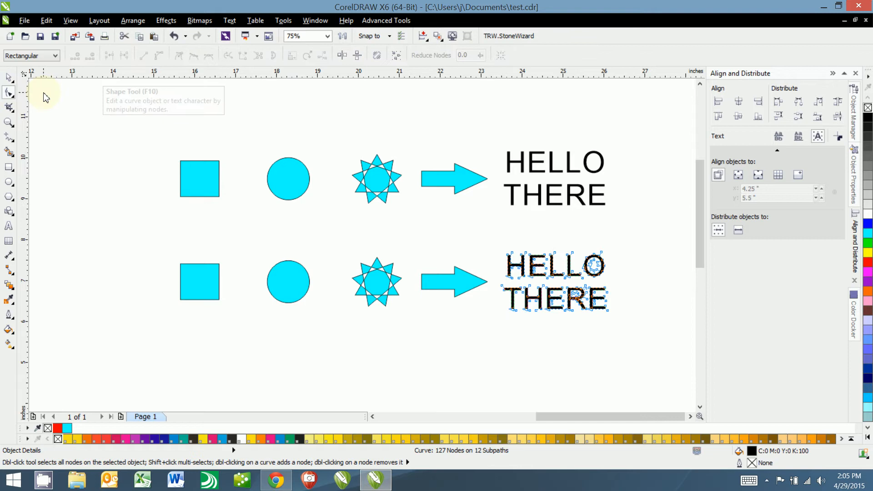
left_click(202, 187)
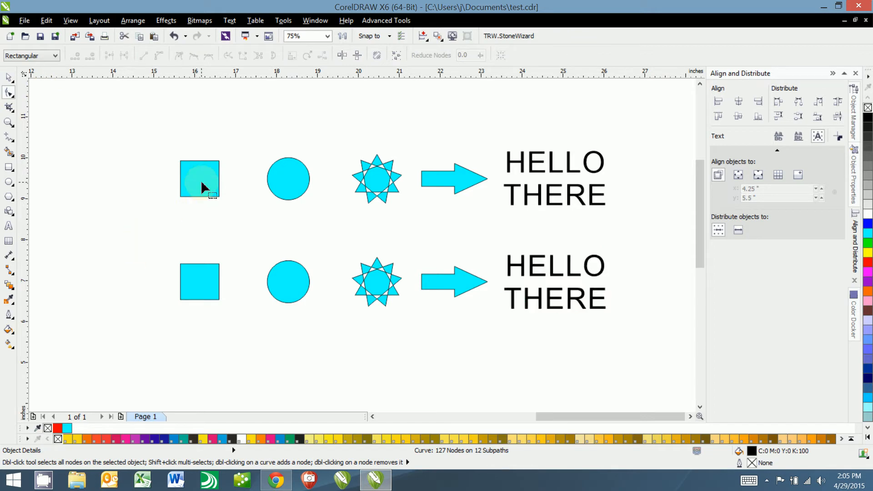
scroll(201, 185, "up", 2)
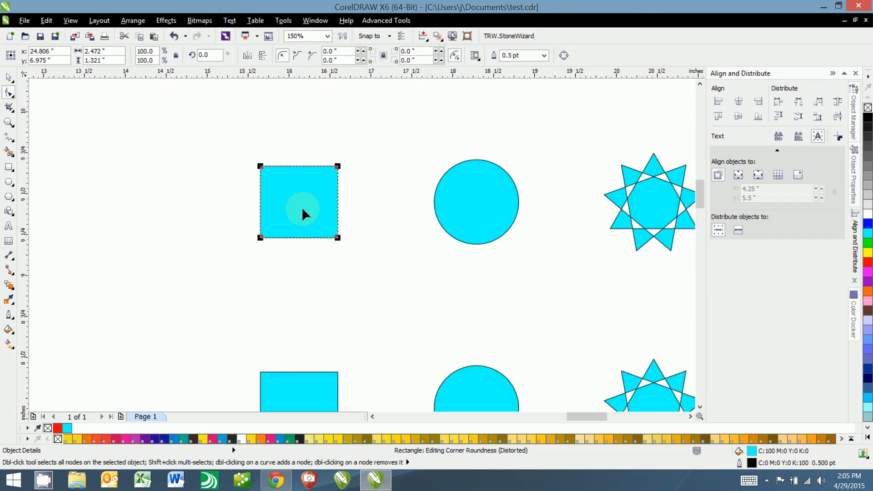
scroll(301, 206, "up", 2)
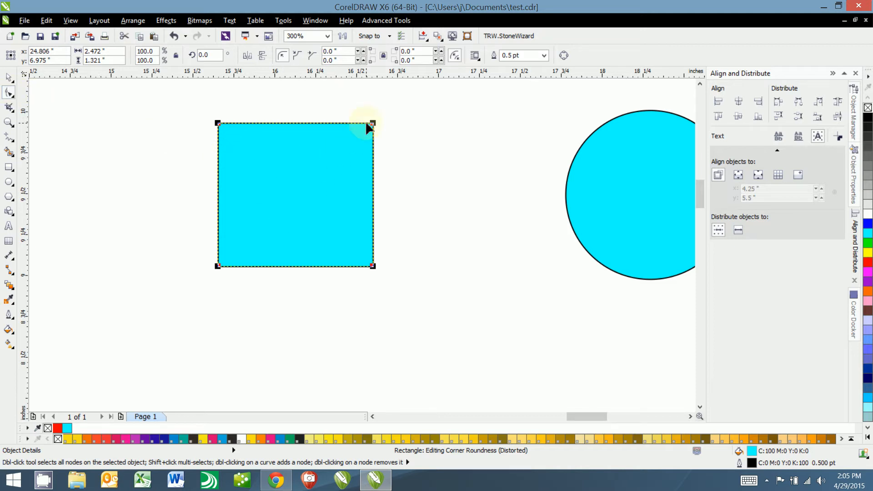
left_click_drag(374, 124, 379, 172)
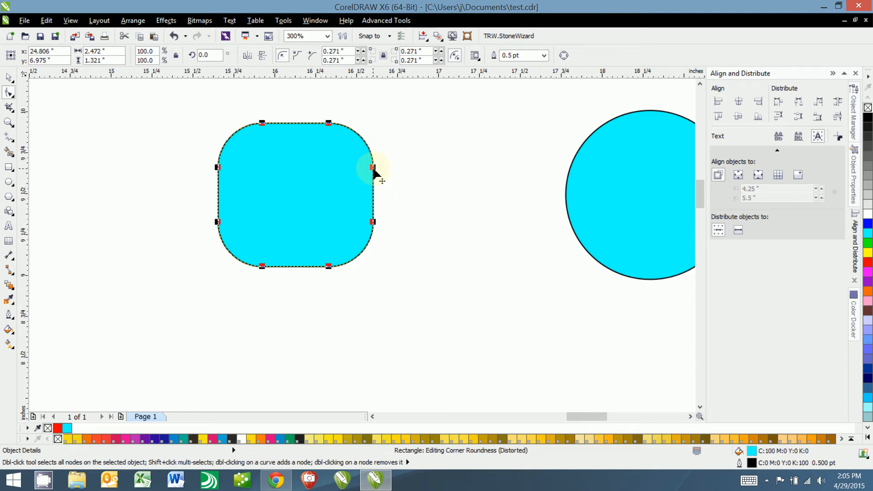
left_click_drag(374, 168, 373, 138)
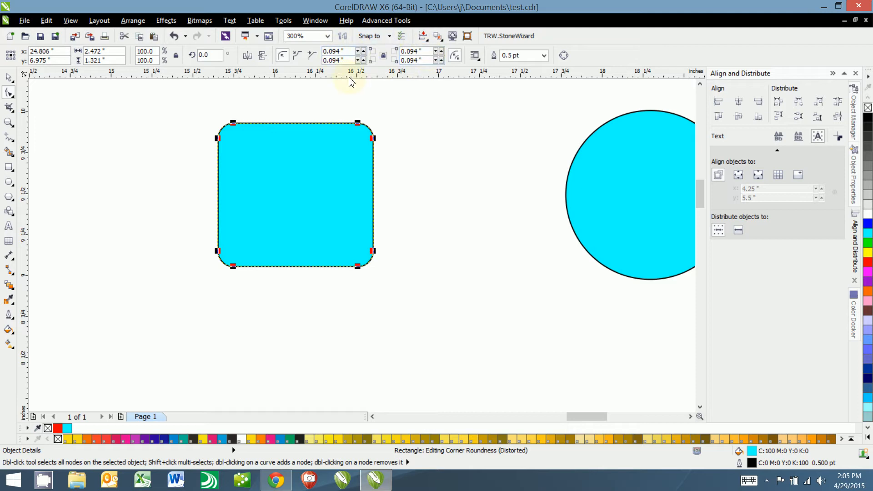
mouse_move(373, 138)
left_mouse_down()
mouse_move(376, 179)
mouse_move(370, 136)
mouse_move(373, 151)
left_mouse_up()
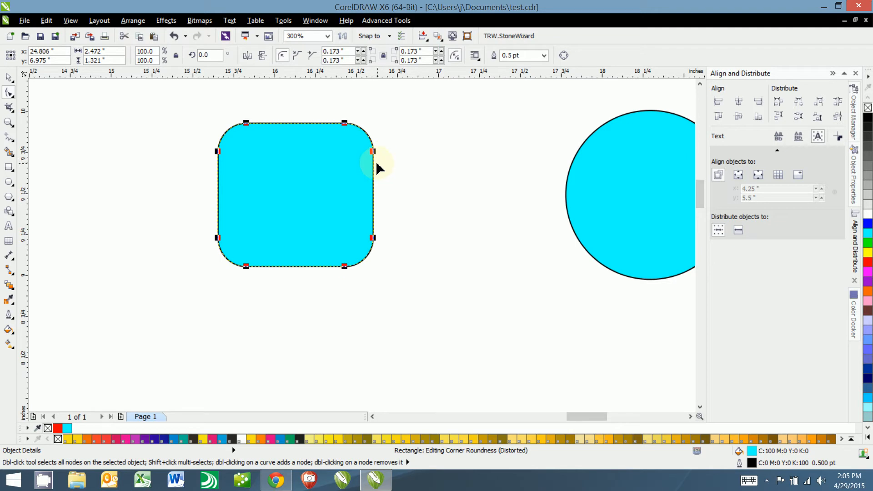
left_click_drag(373, 151, 386, 255)
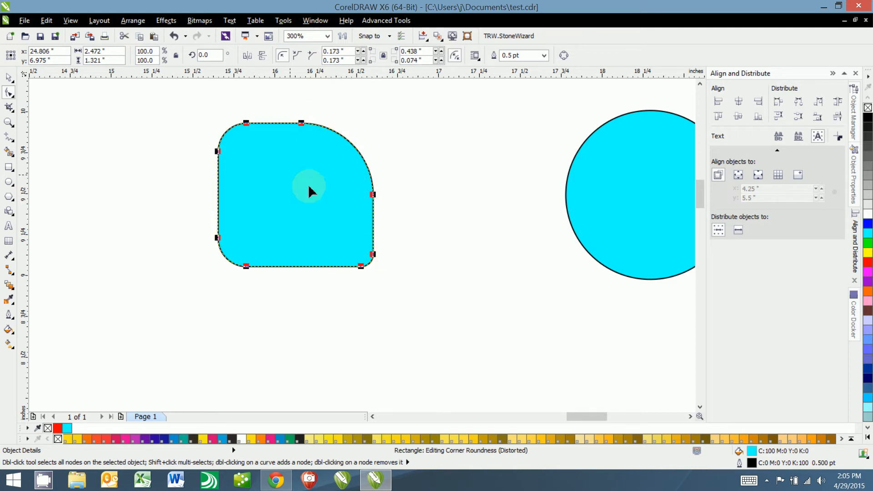
Step: Open the upper circle with the Shape tool and turn it into a pie shape running from 90 to 0 degrees
scroll(317, 199, "down", 1)
scroll(253, 205, "right", 2)
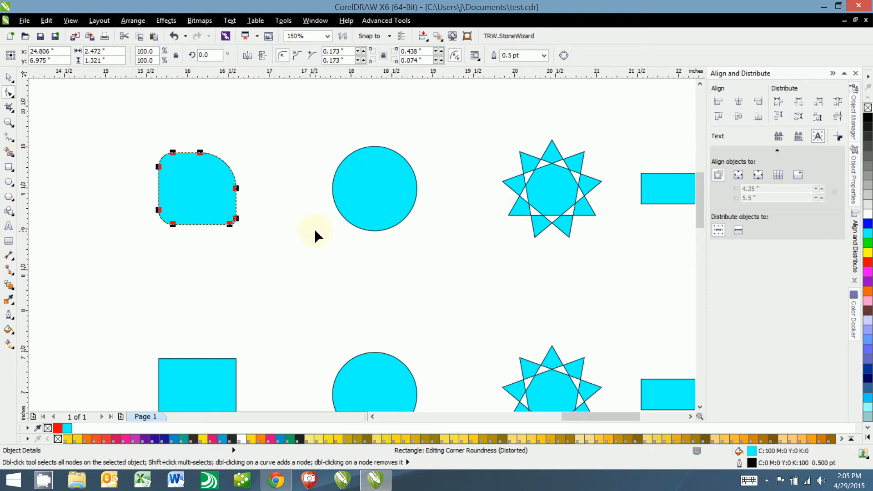
left_click(370, 221)
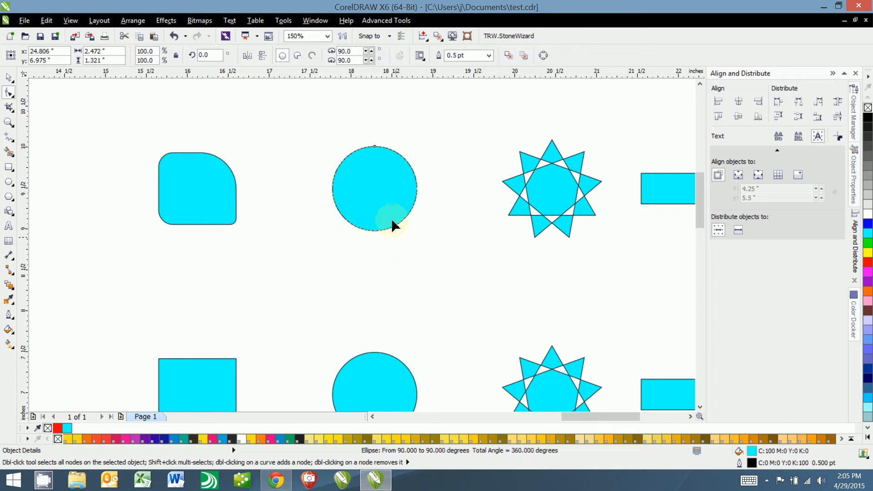
scroll(373, 169, "up", 1)
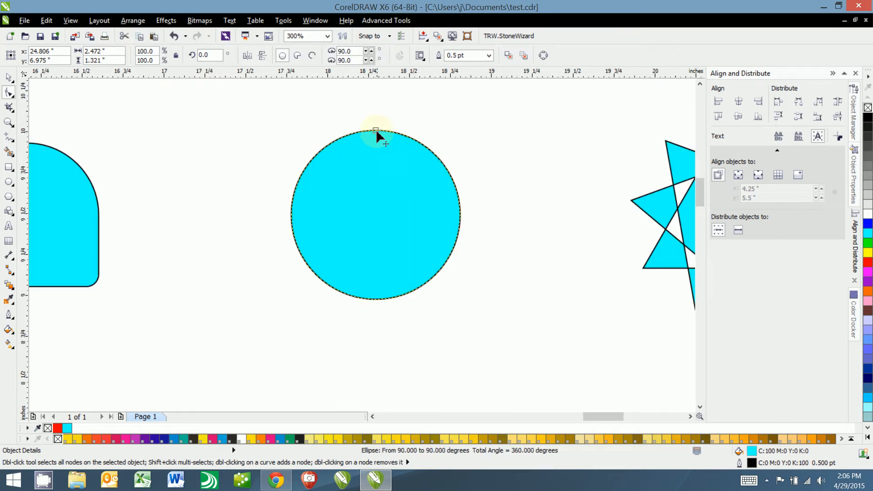
left_click_drag(376, 131, 447, 170)
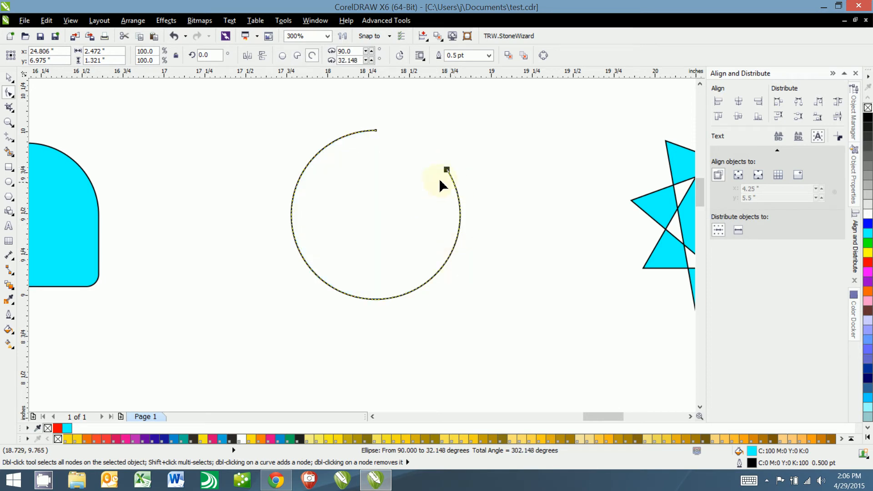
left_click_drag(448, 170, 455, 214)
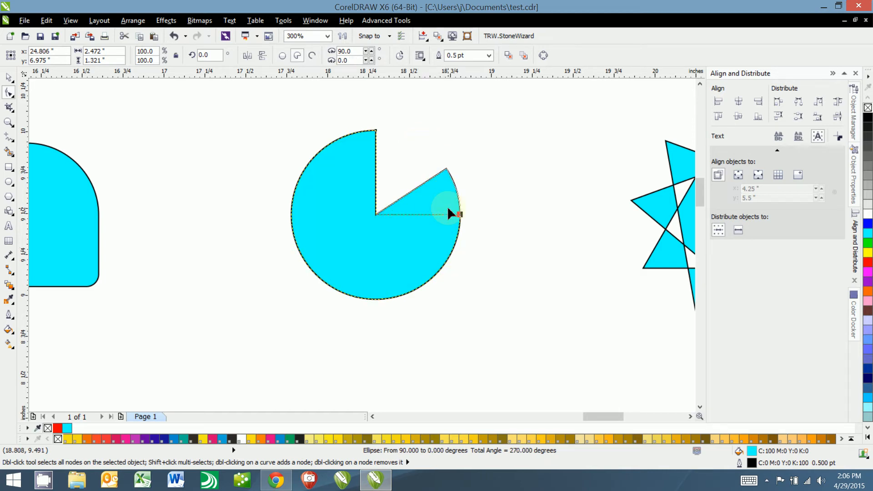
Step: Twist the points of the upper complex star with the Shape tool by moving its top node to about (20.34, 10.14) inches
scroll(421, 264, "down", 1)
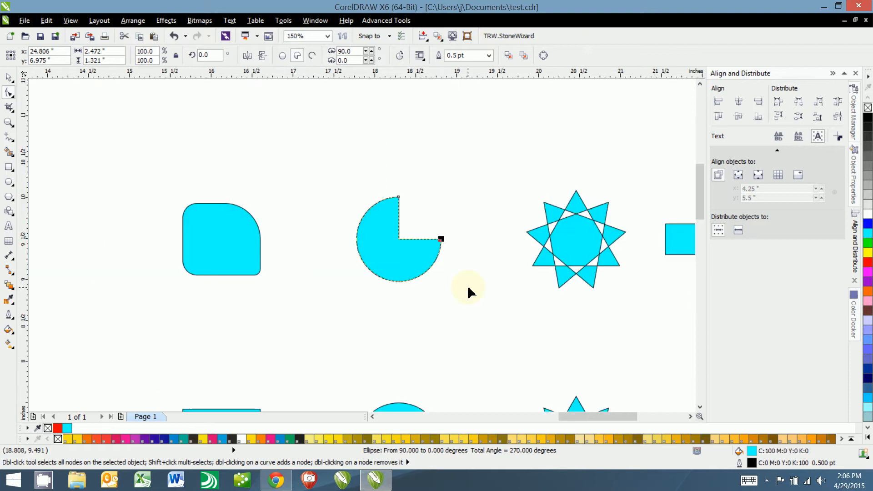
left_click_drag(467, 289, 300, 248)
scroll(411, 200, "up", 1)
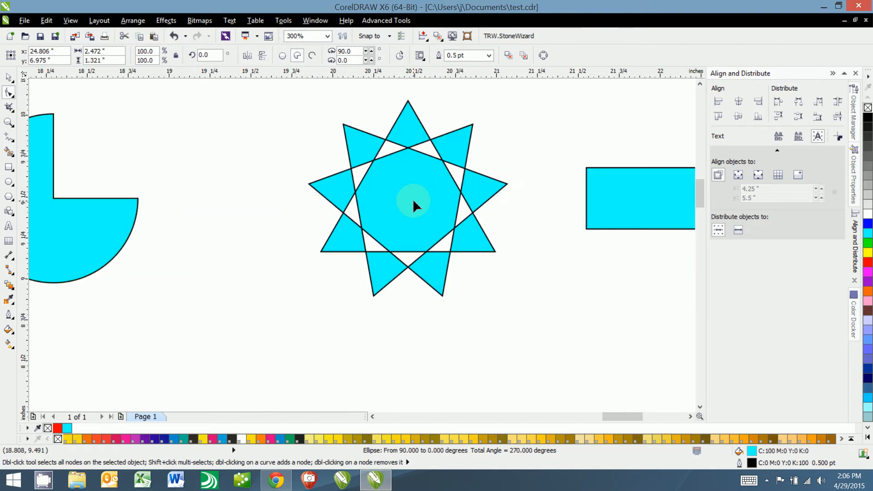
left_click_drag(412, 200, 380, 217)
left_click(379, 217)
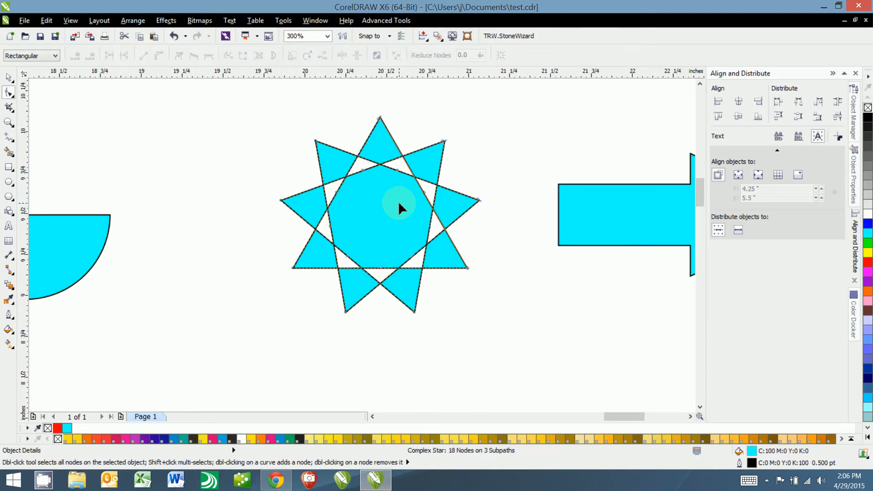
scroll(425, 219, "up", 1)
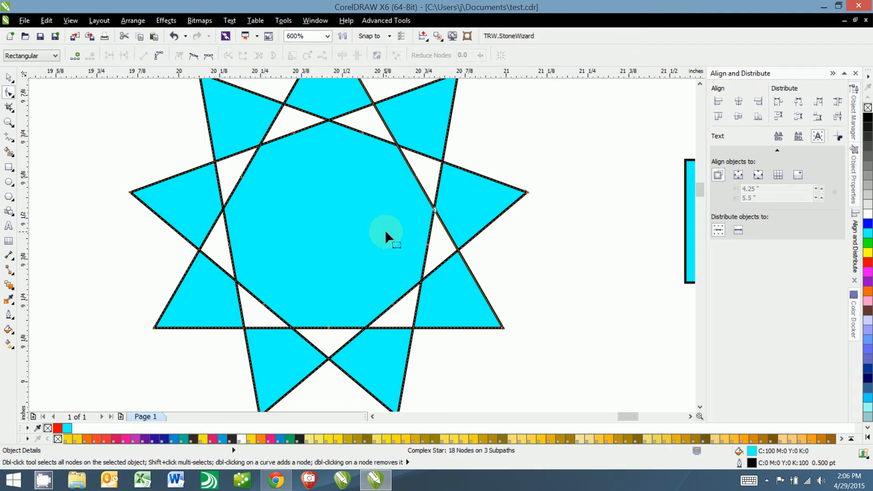
scroll(384, 230, "down", 1)
left_click(352, 236)
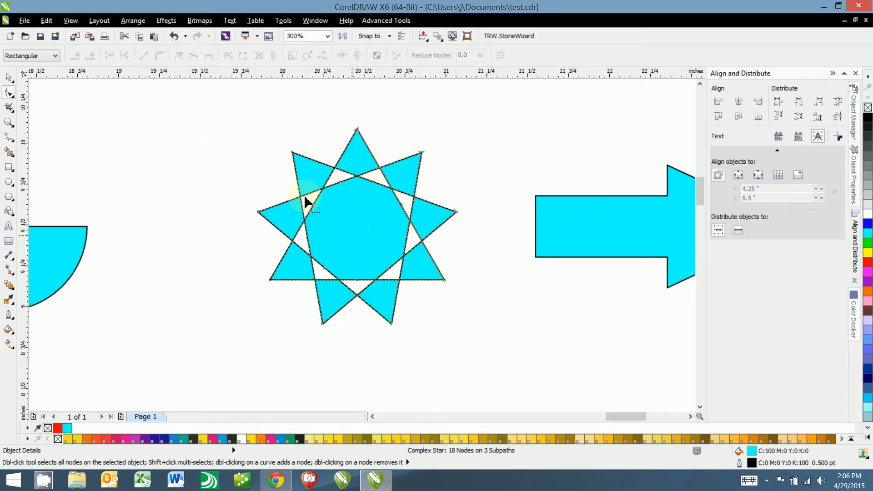
left_click(11, 81)
left_click(367, 248)
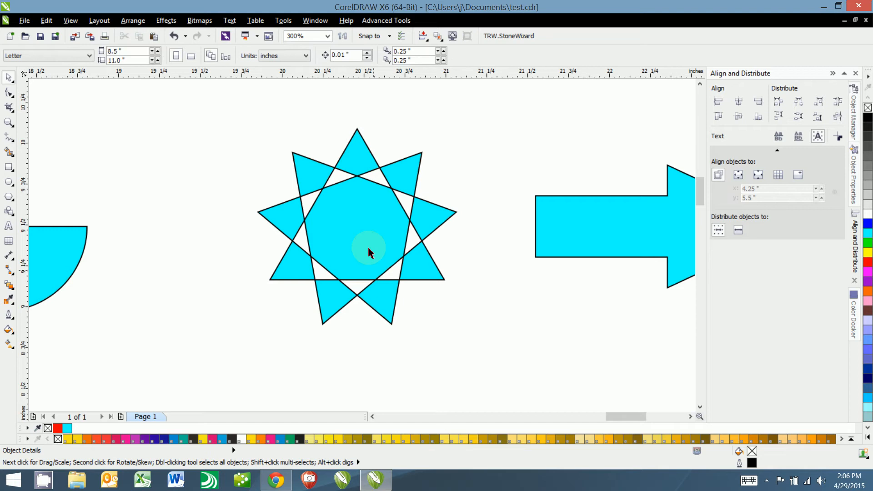
left_click(8, 95)
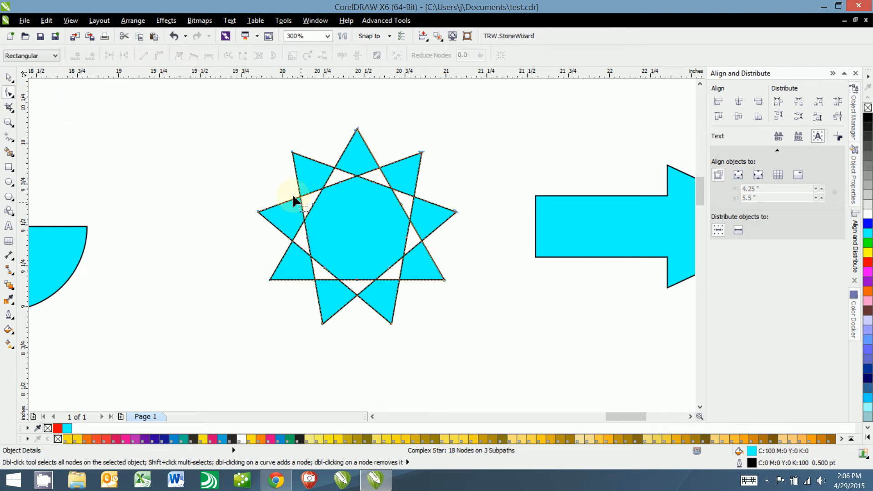
left_click_drag(358, 129, 337, 121)
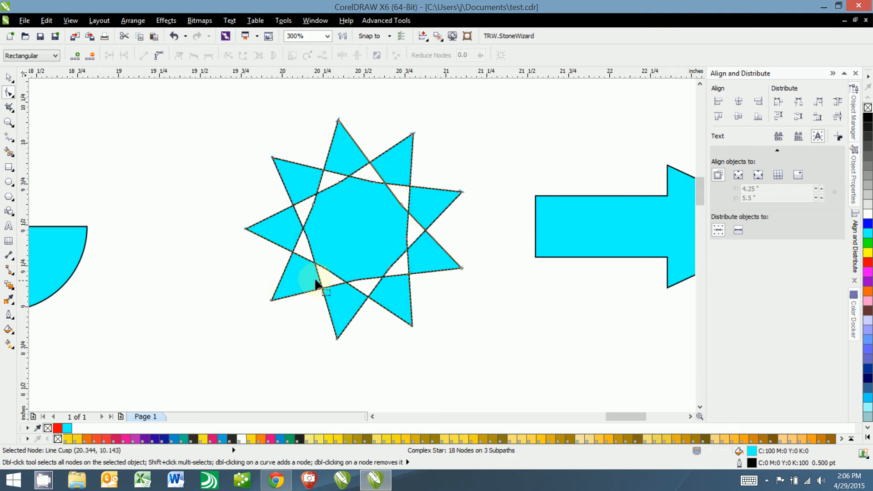
Step: Pull the star's inner node in to about (20.38, 9.39) inches for narrow spikes, and add a node on a spike's edge at about (20.68, 9.75)
left_click_drag(323, 271, 344, 244)
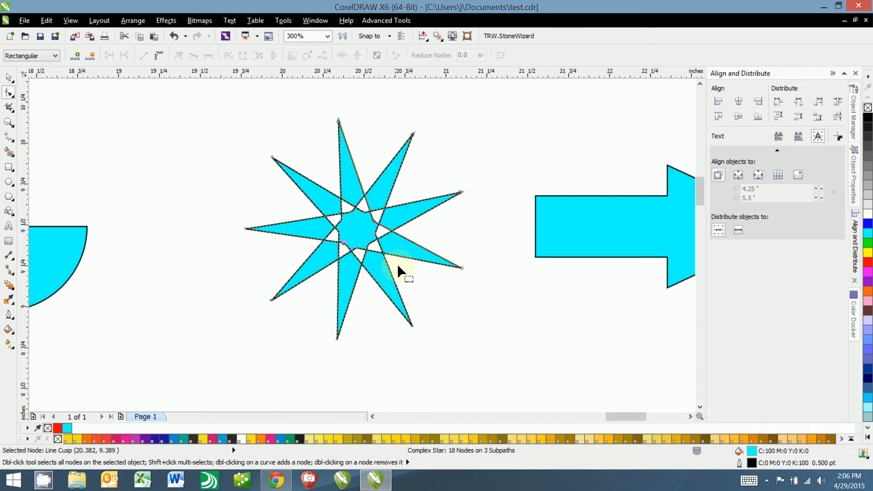
scroll(393, 187, "up", 2)
double_click(394, 182)
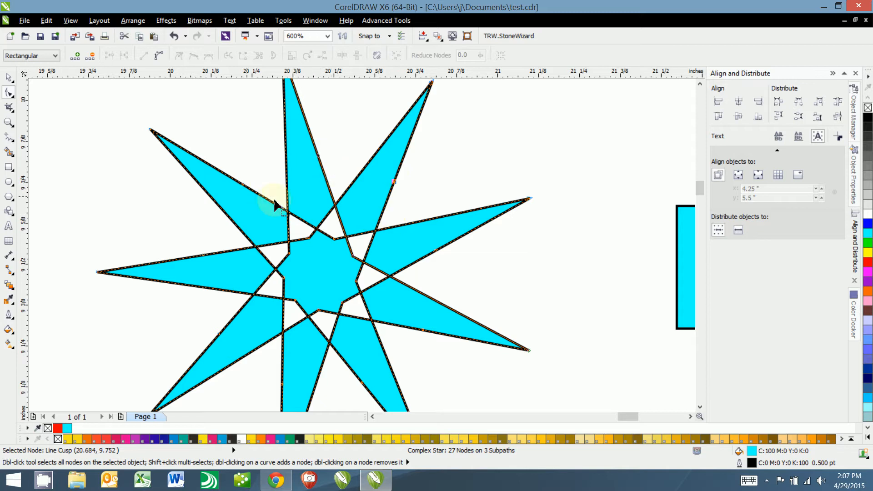
Step: Reshape the upper star's spikes by moving the added edge node to about (20.65, 9.78) inches and bowing the outer segment outward as a curve
left_click_drag(394, 184, 383, 175)
left_click(406, 128)
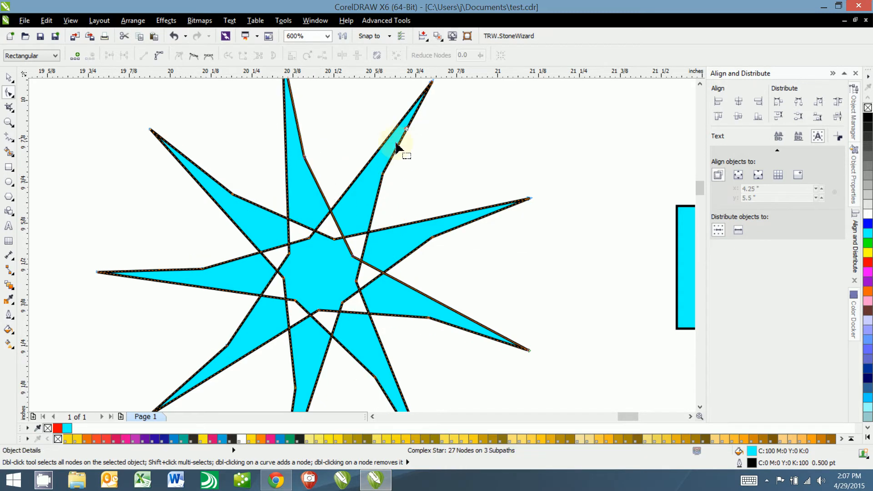
left_click(162, 58)
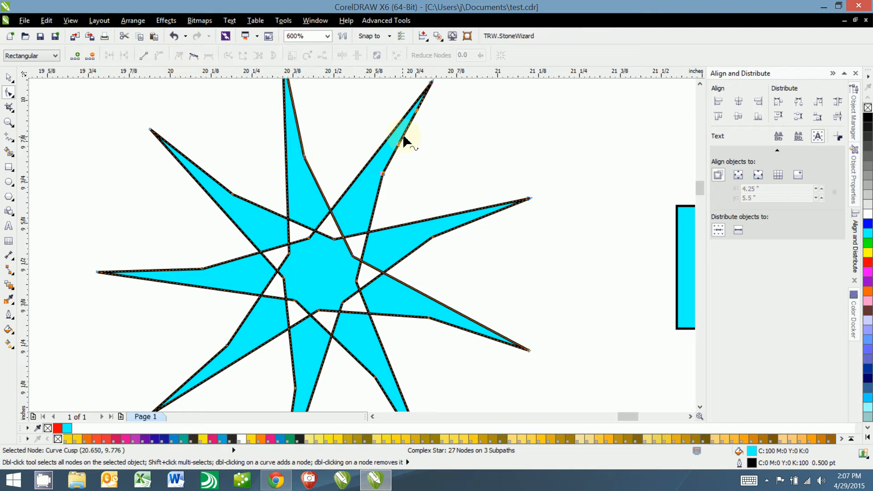
left_click_drag(410, 133, 443, 153)
scroll(368, 266, "down", 2)
left_click_drag(375, 285, 368, 250)
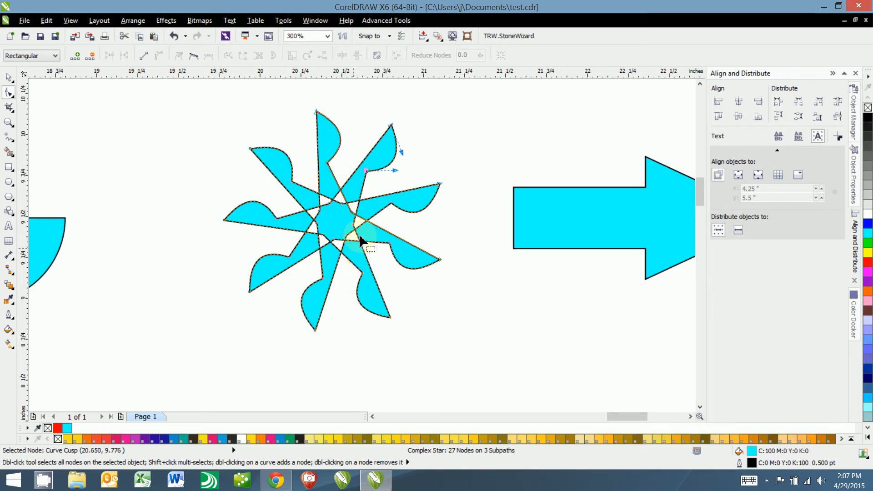
Step: Slim the upper arrow's shaft to a thin bar and lengthen its head slightly with the Shape tool
scroll(511, 257, "down", 1)
left_click(473, 228)
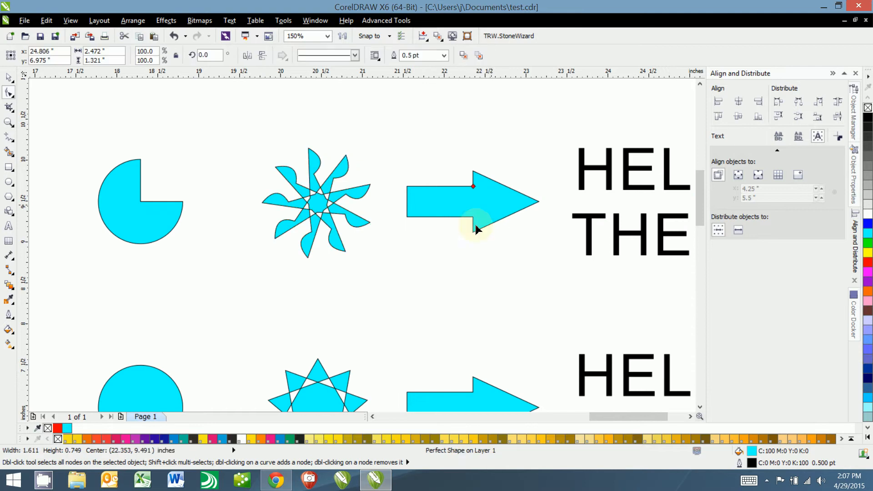
left_click_drag(477, 188, 462, 206)
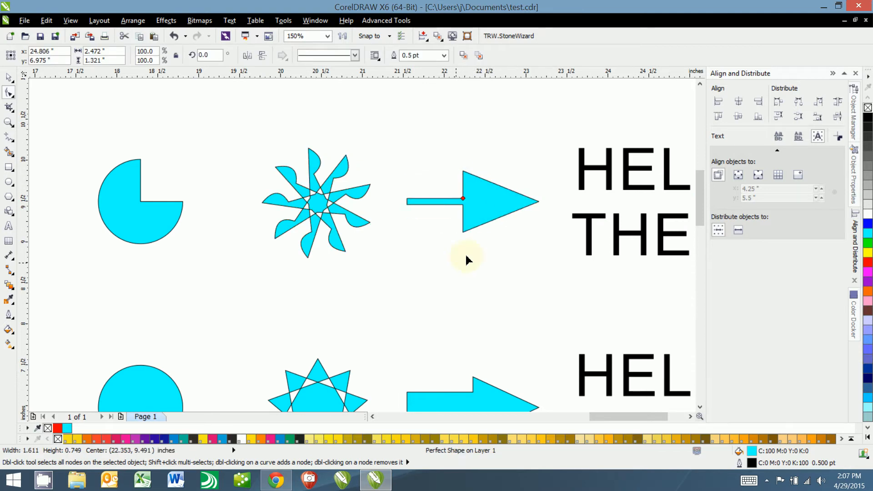
Step: Move the upper HELLO THERE text slightly up with the Pick tool, centred at about (24.83, 9.57) inches, and return to the Shape tool
left_click_drag(546, 251, 265, 243)
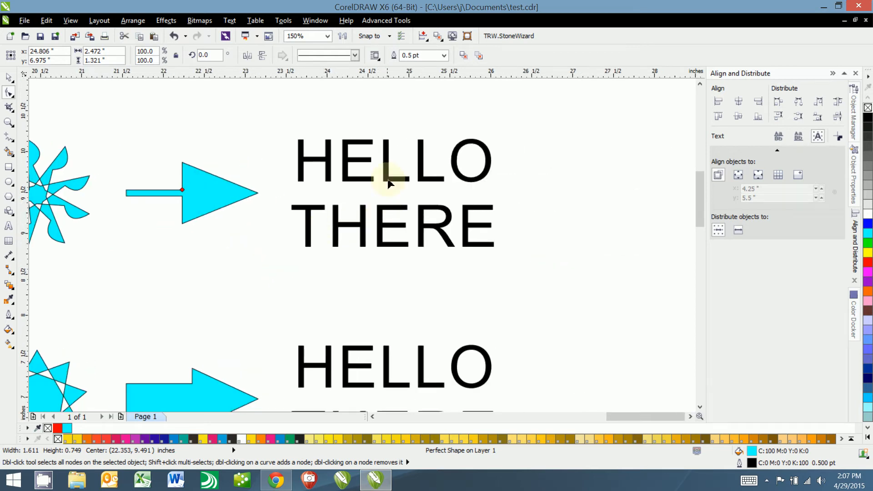
left_click(386, 154)
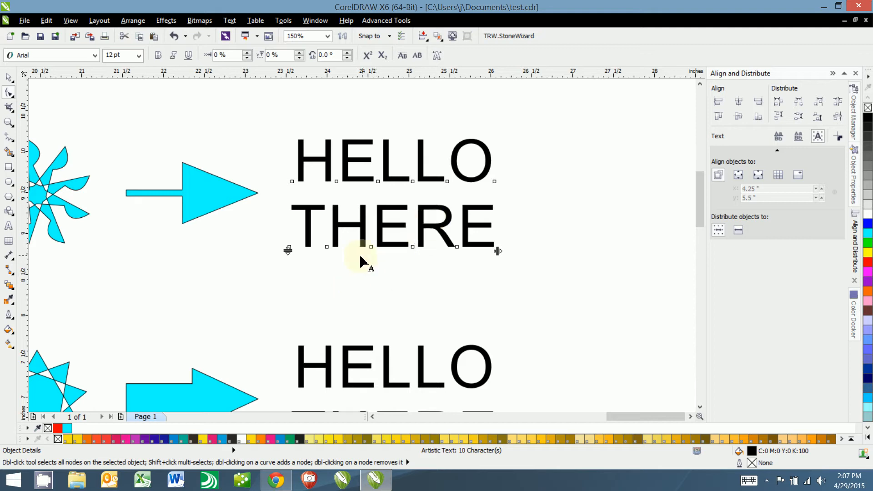
key("space")
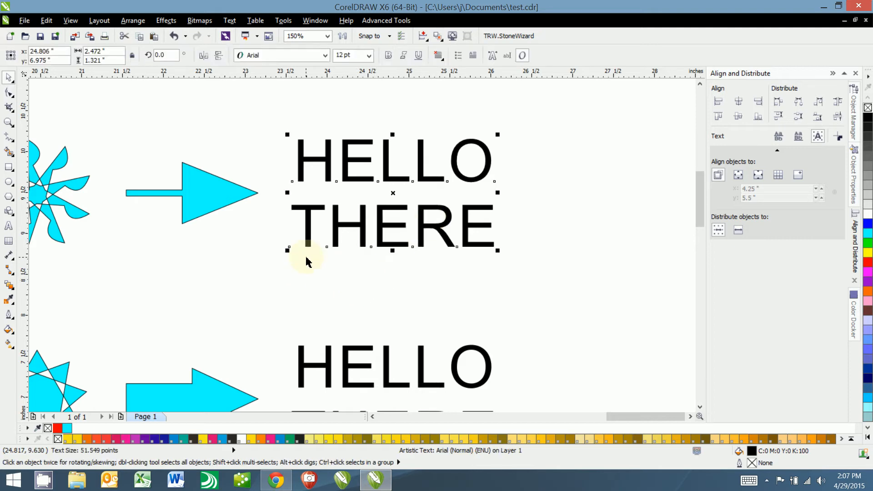
mouse_move(389, 173)
left_mouse_down()
mouse_move(390, 152)
mouse_move(392, 166)
left_mouse_up()
key("space")
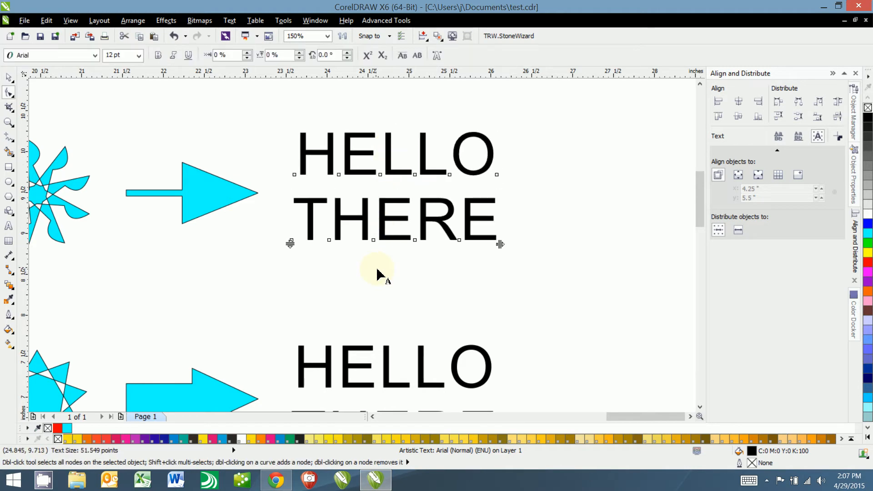
key("space")
key("space")
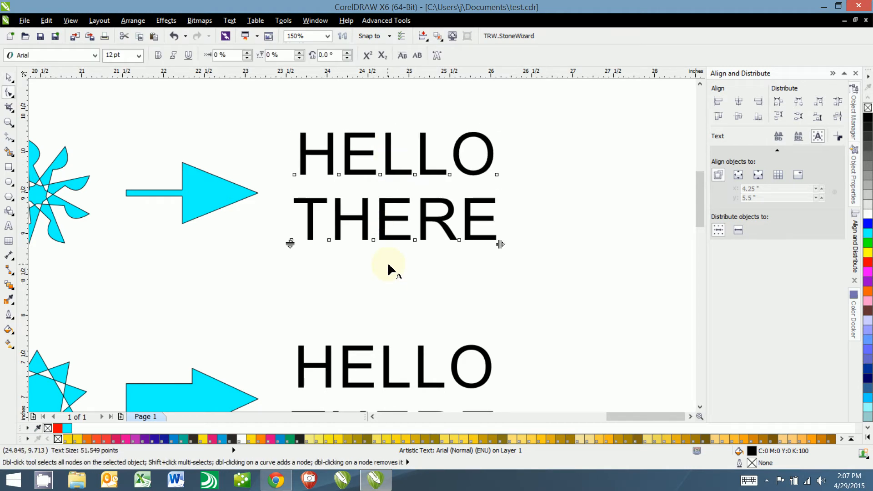
key("space")
key("space")
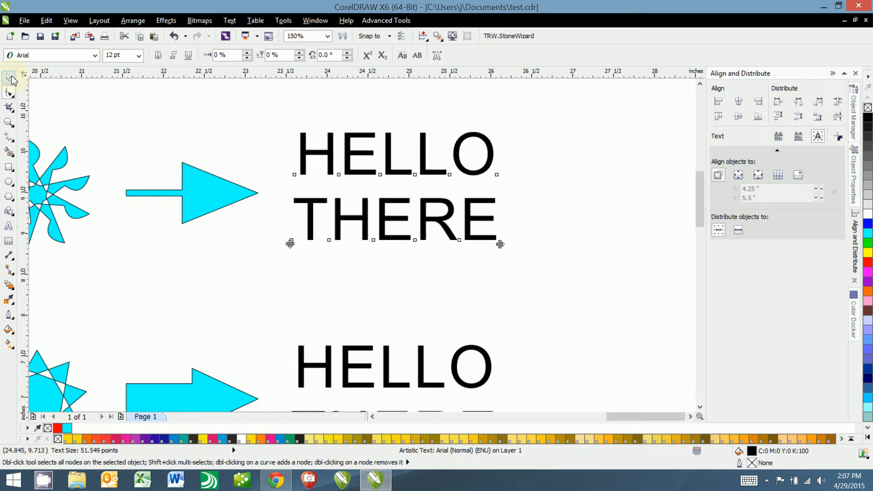
key("space")
key("space")
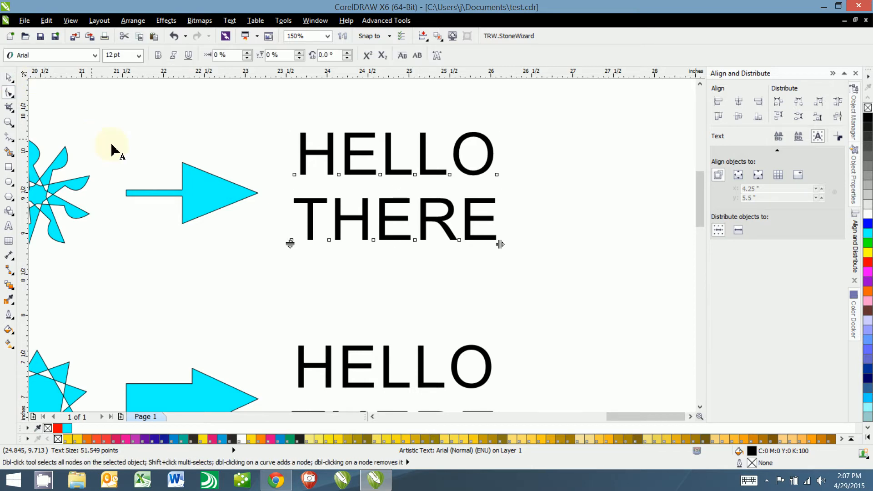
key("space")
key("space")
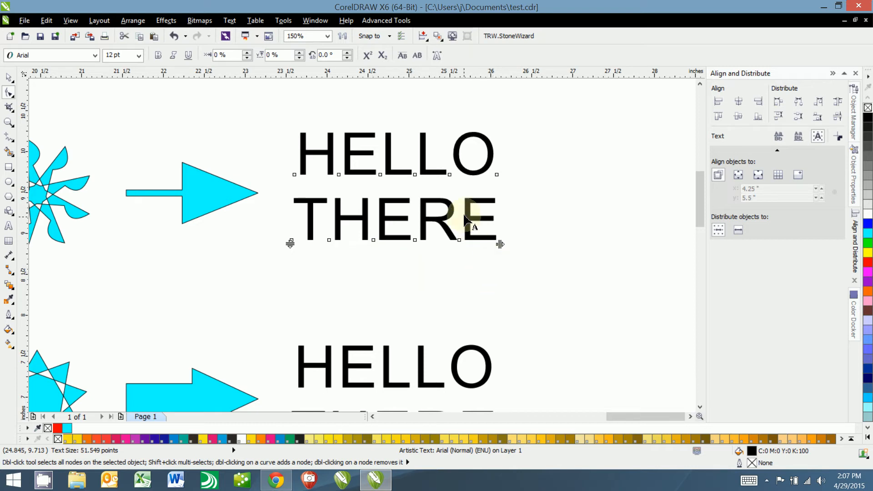
Step: Widen the letter spacing of the upper HELLO THERE text with the Shape tool and return to the Pick tool
mouse_move(500, 244)
left_mouse_down()
mouse_move(604, 248)
mouse_move(516, 242)
left_mouse_up()
key("space")
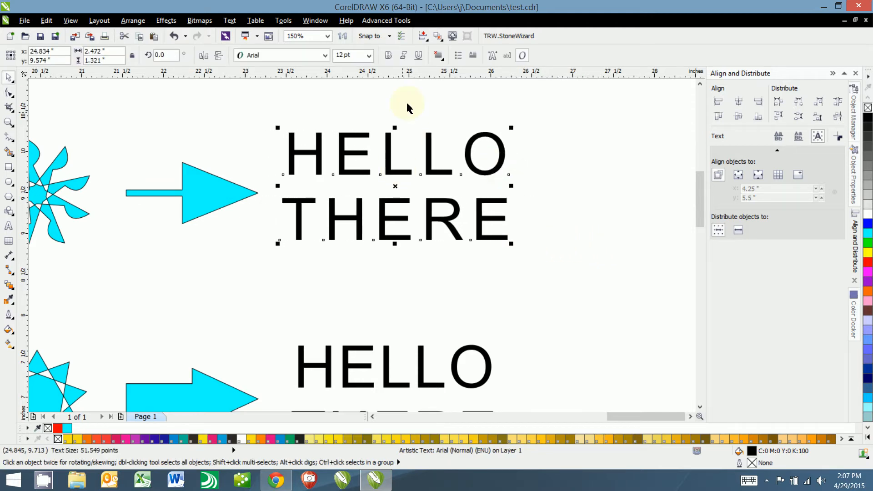
Step: Choose Left text alignment and apply it as the document default for Artistic Text
left_click(437, 55)
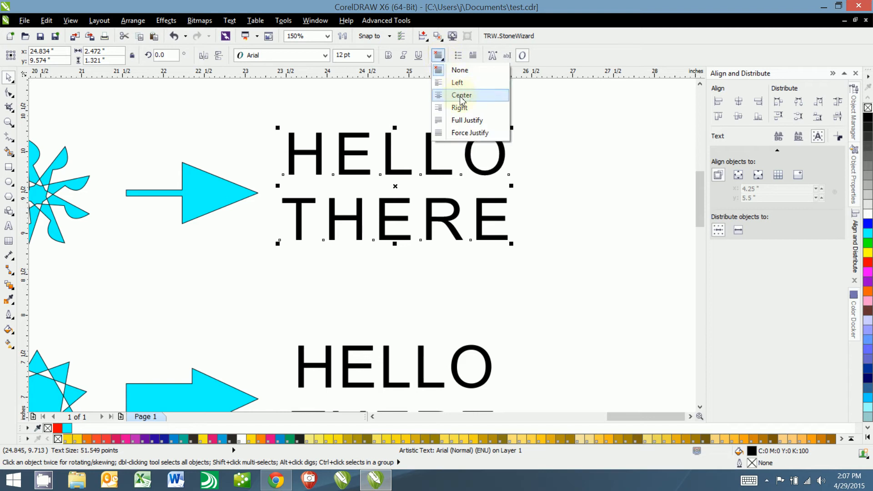
left_click(460, 73)
left_click(435, 57)
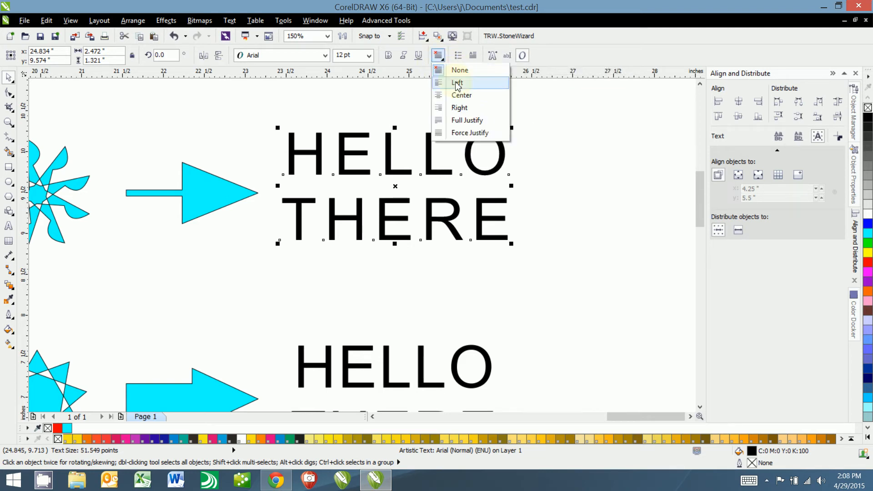
left_click(456, 84)
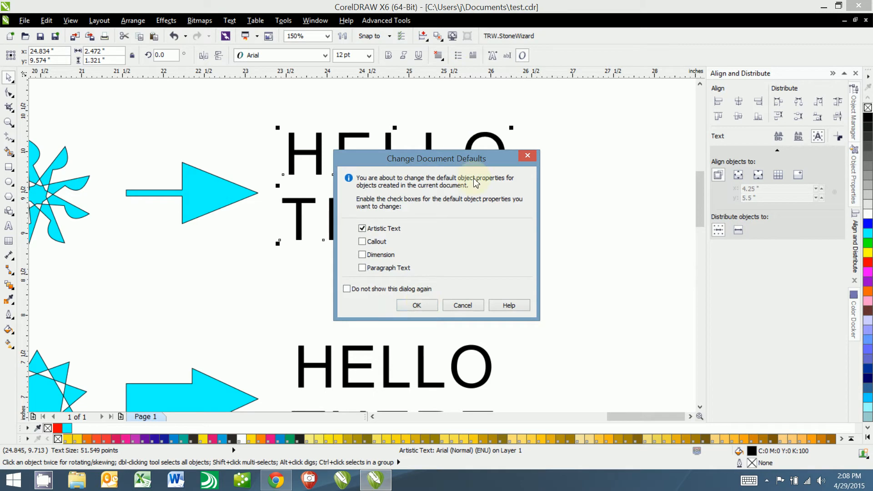
left_click(417, 306)
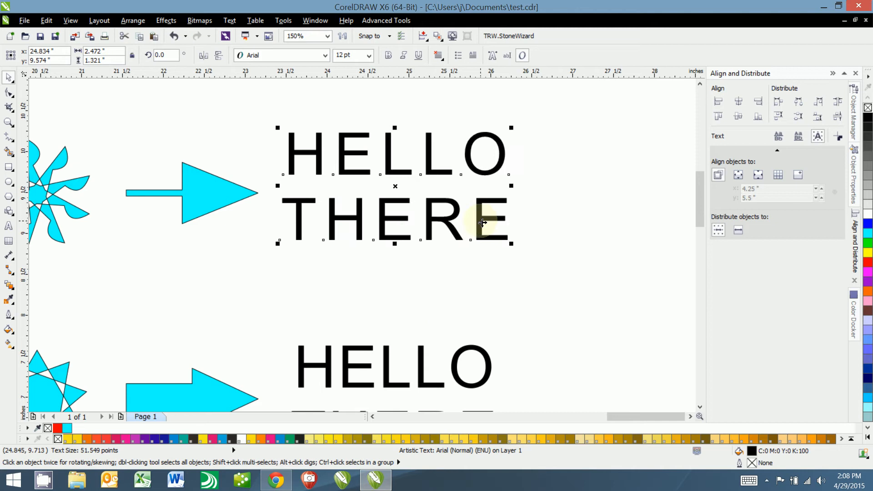
Step: Spread the upper text's letters a little further apart and move the text up, centred at about (24.95, 9.71) inches
key("F10")
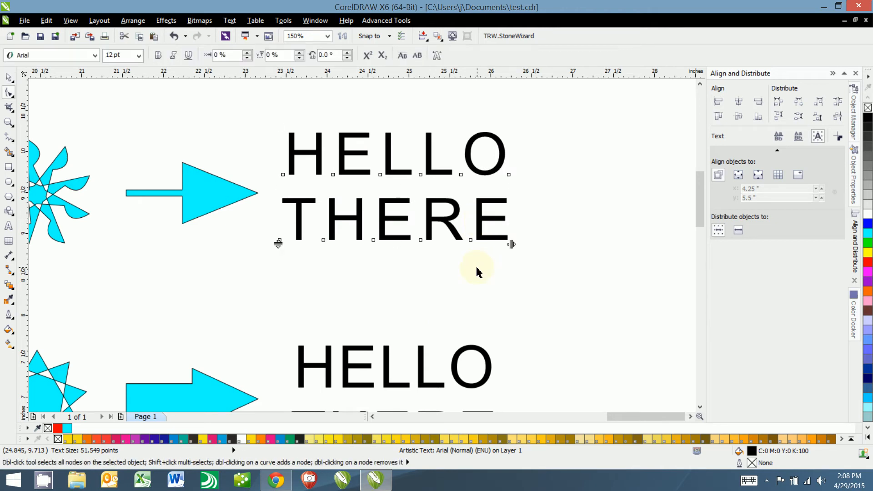
mouse_move(512, 245)
left_mouse_down()
mouse_move(550, 247)
mouse_move(519, 244)
left_mouse_up()
key("space")
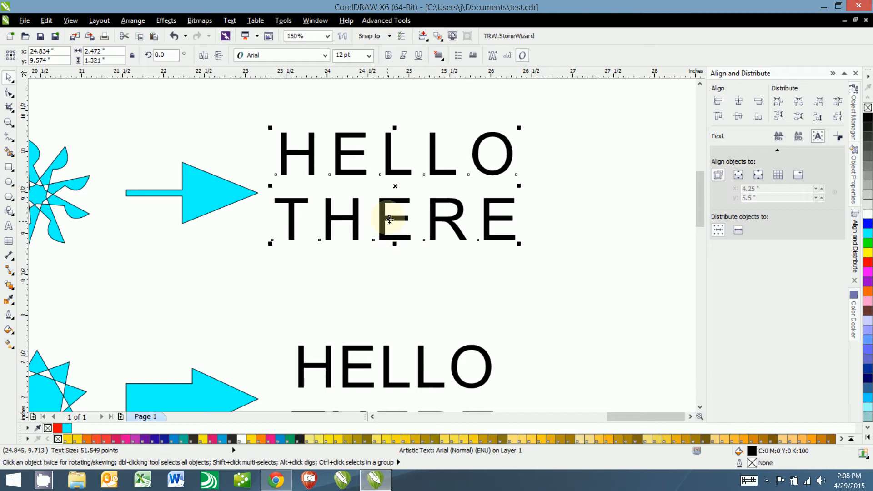
left_click_drag(390, 218, 399, 207)
key("space")
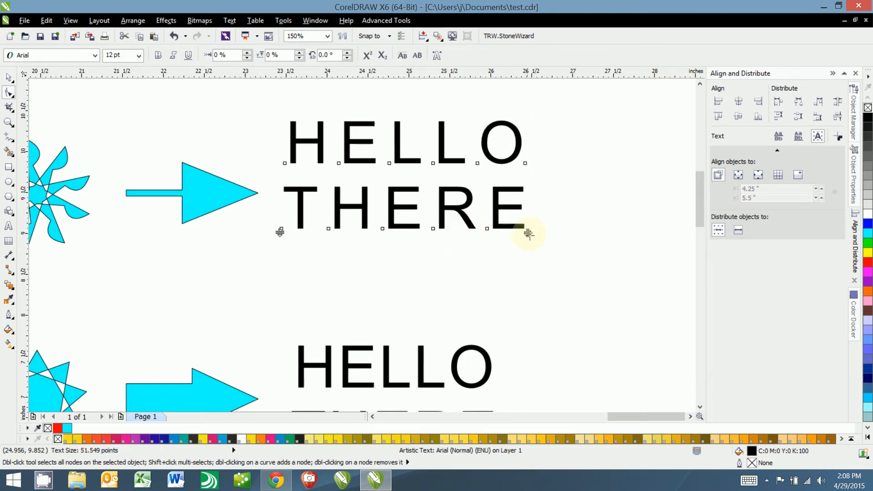
Step: Tighten the upper text's letter spacing slightly and bring its two lines closer together with the Shape tool
mouse_move(530, 236)
left_mouse_down()
mouse_move(560, 236)
mouse_move(499, 235)
mouse_move(522, 233)
left_mouse_up()
mouse_move(285, 232)
left_mouse_down()
mouse_move(287, 253)
mouse_move(283, 217)
left_mouse_up()
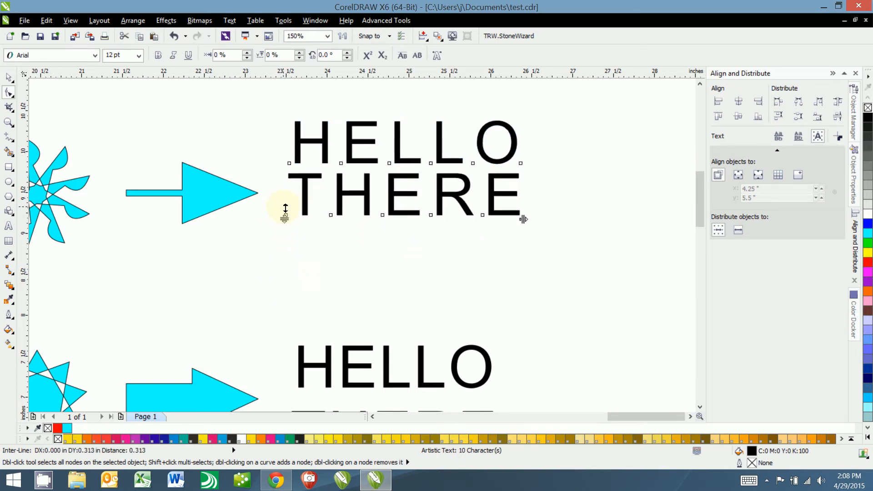
Step: Offset the first L of HELLO by 18% horizontally and 51% vertically, and the first E of THERE by -5% and -42%
left_click(389, 163)
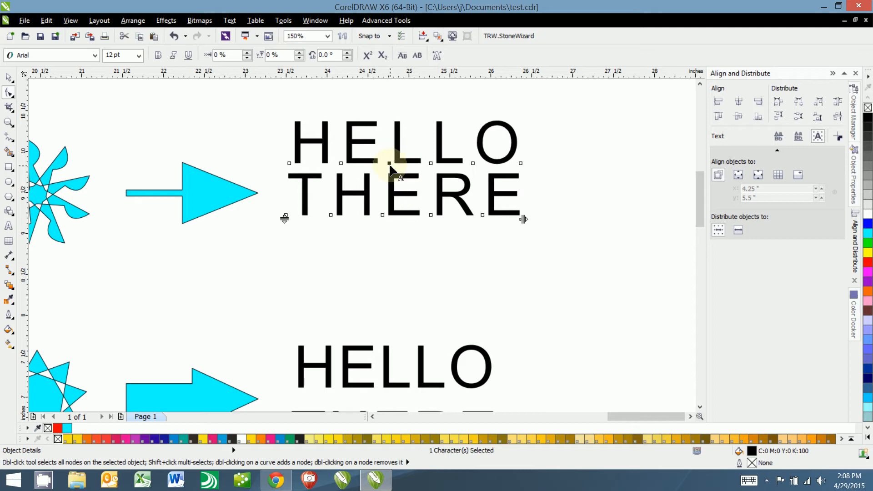
left_click_drag(390, 164, 400, 134)
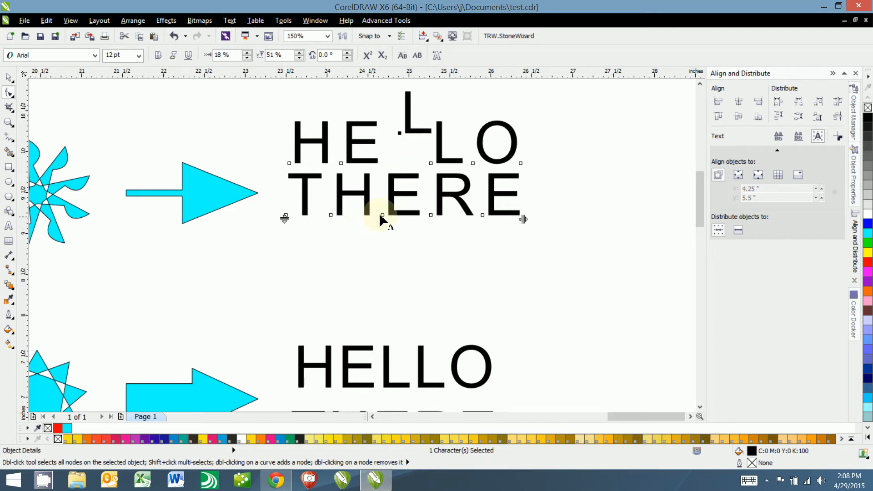
left_click_drag(382, 215, 380, 240)
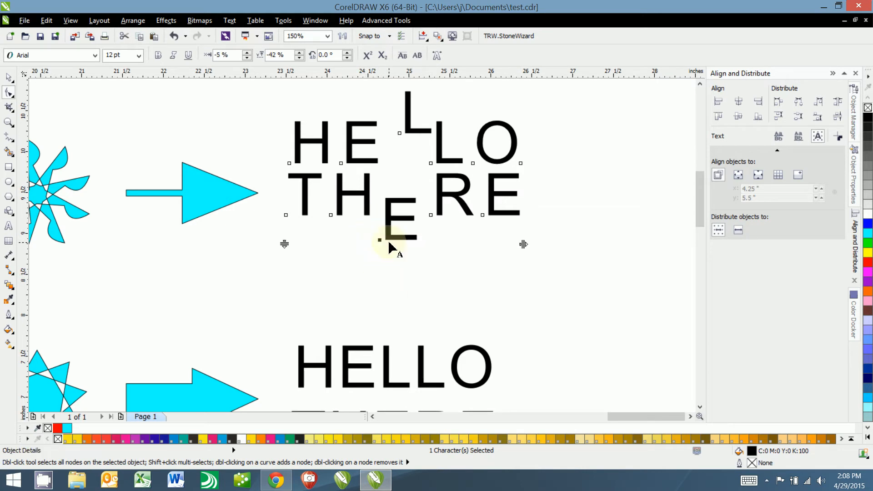
Step: Pull the lower square's upper-right node out to about (16.89, 7.83) inches and stretch the lower circle's leftmost node outward into an egg shape
scroll(336, 313, "down", 2)
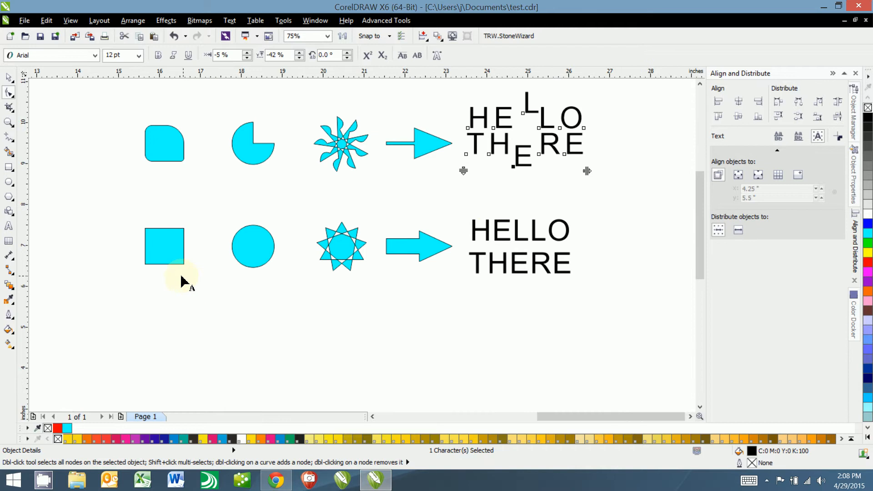
left_click(165, 249)
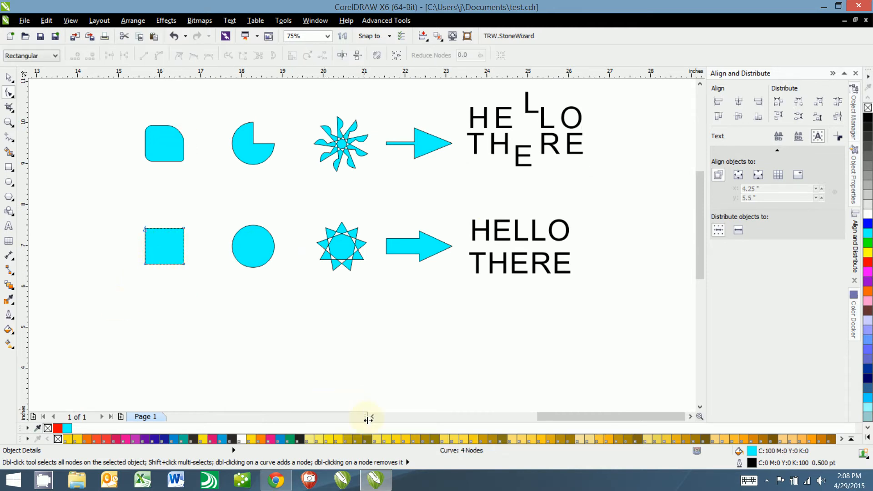
left_click_drag(184, 227, 195, 211)
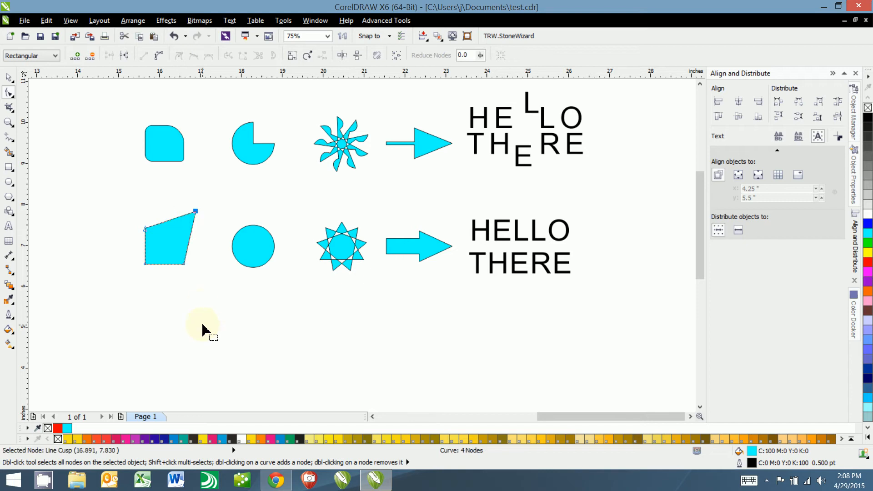
left_click(255, 266)
left_click_drag(232, 247, 203, 237)
Step: Pull a point of the lower star up to about (20.88, 7.90) inches and the lower arrowhead's upper corner to about (22.74, 7.97)
left_click(338, 248)
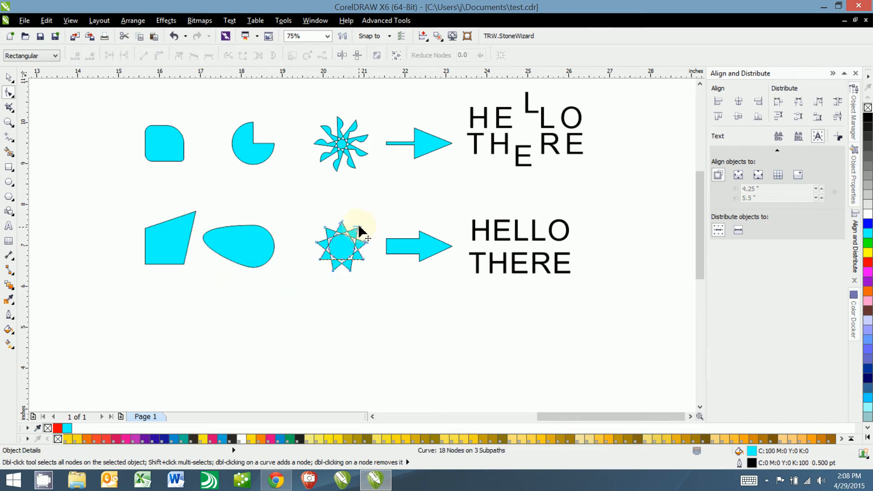
left_click_drag(358, 233, 359, 204)
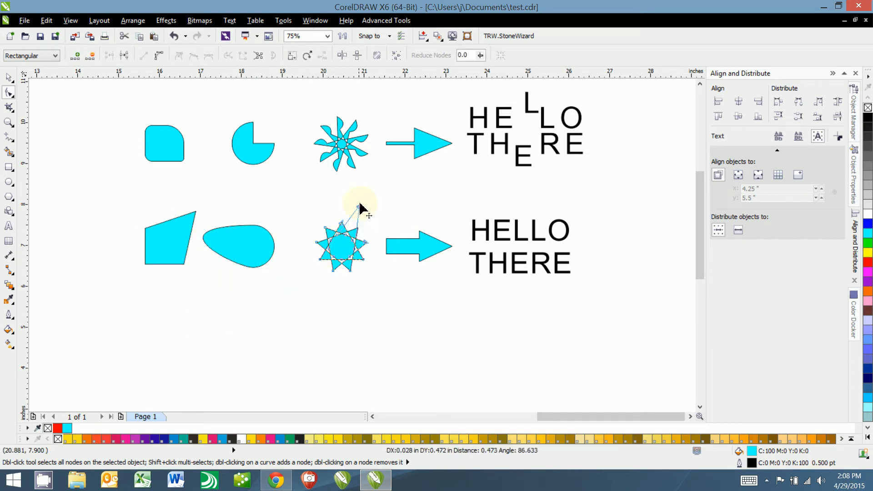
left_click(422, 248)
left_click_drag(419, 232, 435, 205)
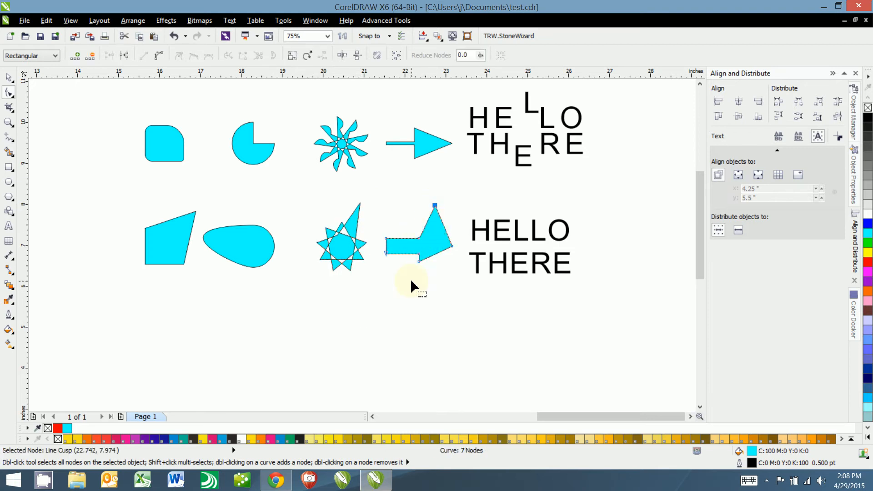
Step: Distort the H of the lower HELLO by moving its crossbar's upper-right node to about (23.92, 7.51) inches
left_click(488, 233)
scroll(488, 234, "up", 2)
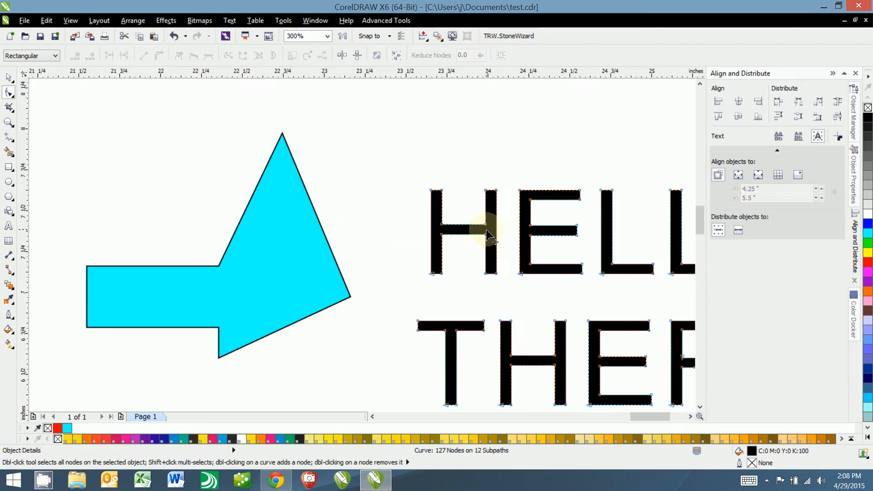
left_click_drag(485, 225, 474, 208)
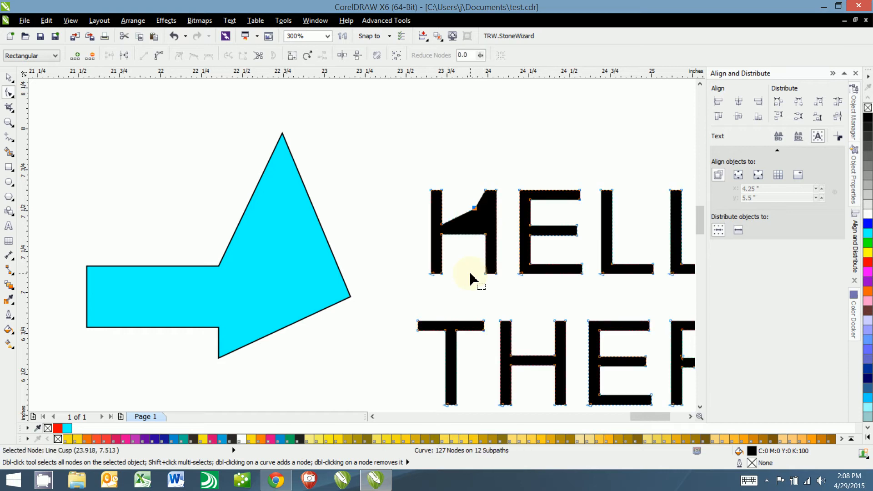
Step: Select the upper rounded square with the Shape tool to display its corner roundness handles
scroll(471, 277, "down", 2)
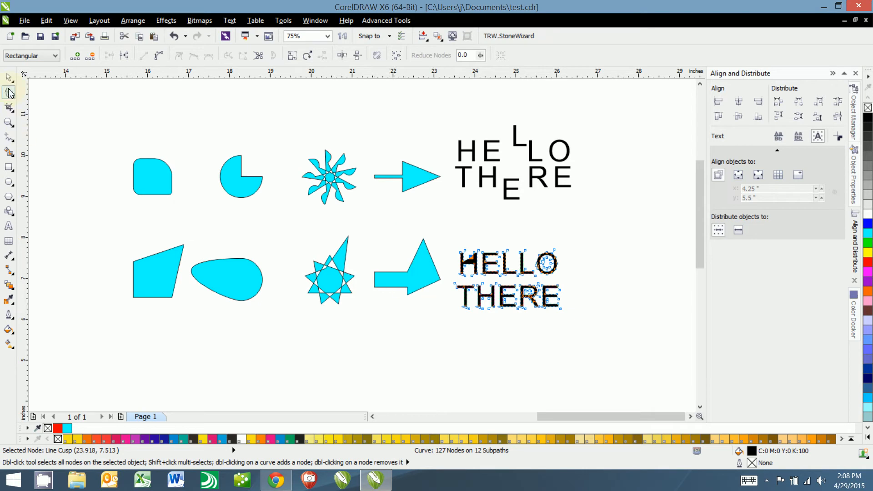
left_click(161, 184)
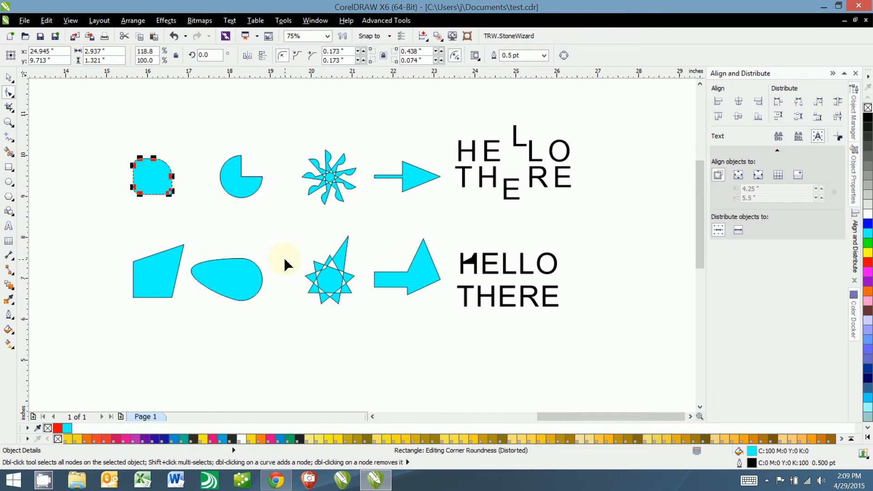
Step: Examine the outline of the cyan 38, especially the notch between the two digits and the upper opening of the 3
scroll(284, 259, "down", 1)
left_click_drag(284, 260, 506, 184)
left_click_drag(210, 312, 334, 296)
scroll(325, 200, "up", 2)
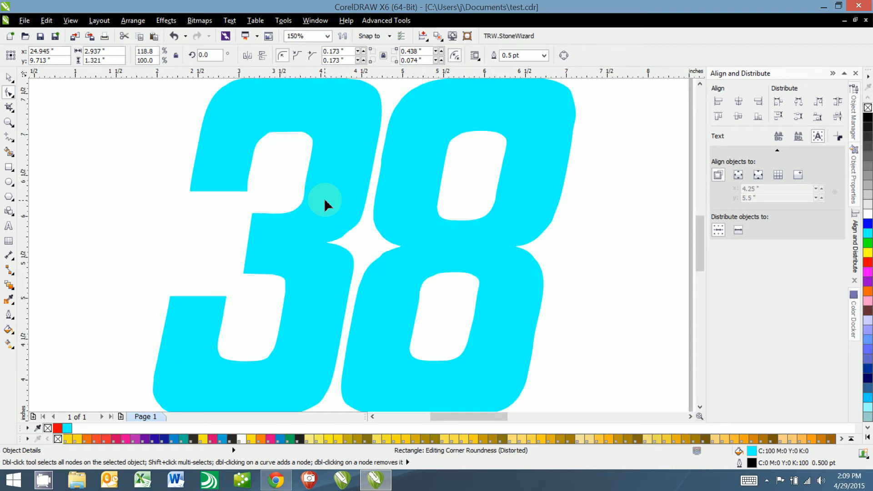
left_click_drag(325, 205, 352, 246)
scroll(351, 234, "up", 1)
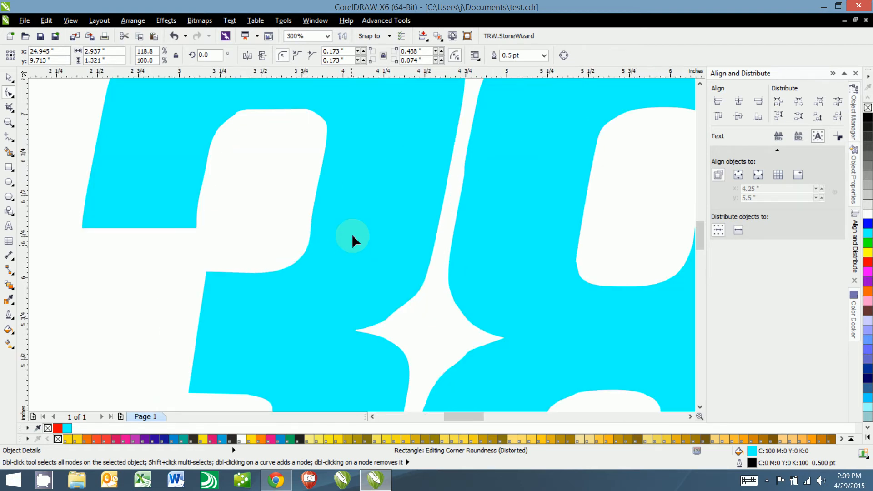
scroll(353, 224, "down", 1)
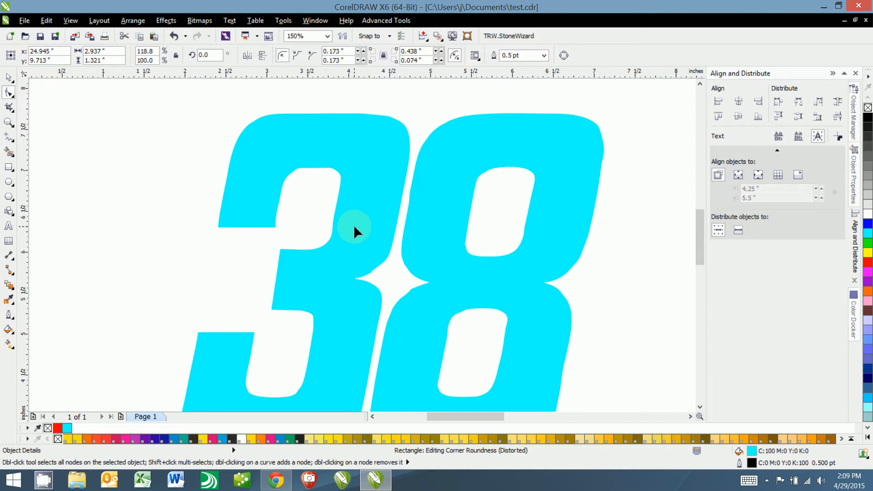
left_click_drag(347, 259, 382, 308)
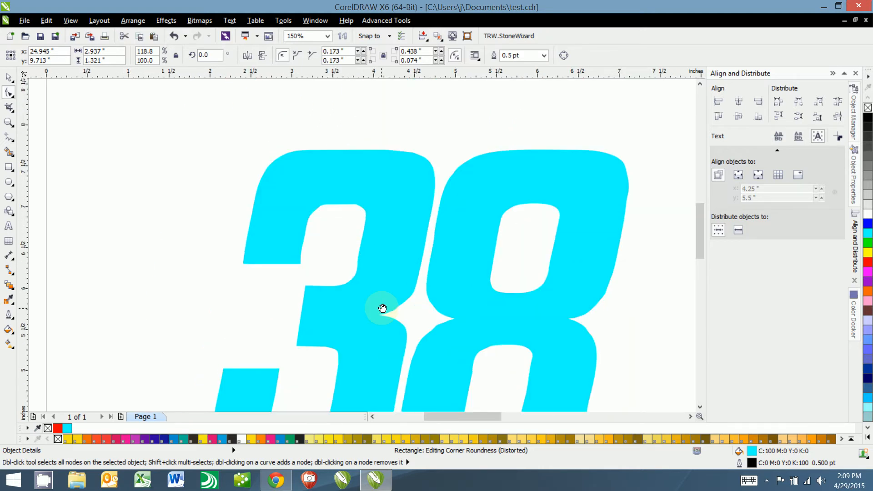
scroll(319, 201, "up", 2)
scroll(319, 202, "down", 1)
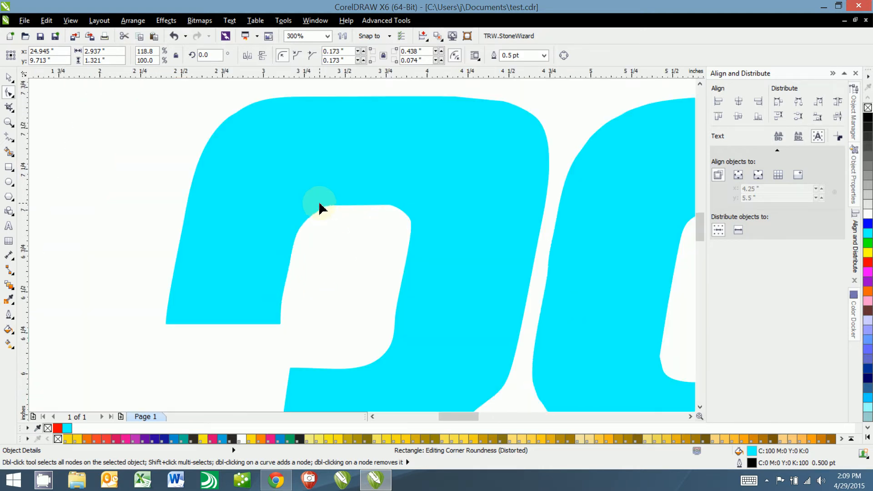
Step: Select both digits of the 38 and fill them with blue (C:100 M:100 Y:0 K:0)
scroll(459, 298, "down", 2)
key("space")
left_click(458, 294)
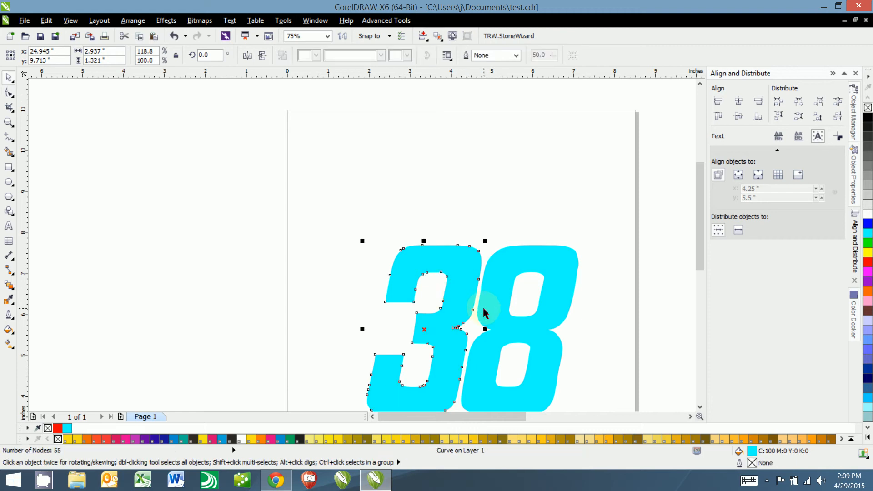
left_click(505, 309, "shift")
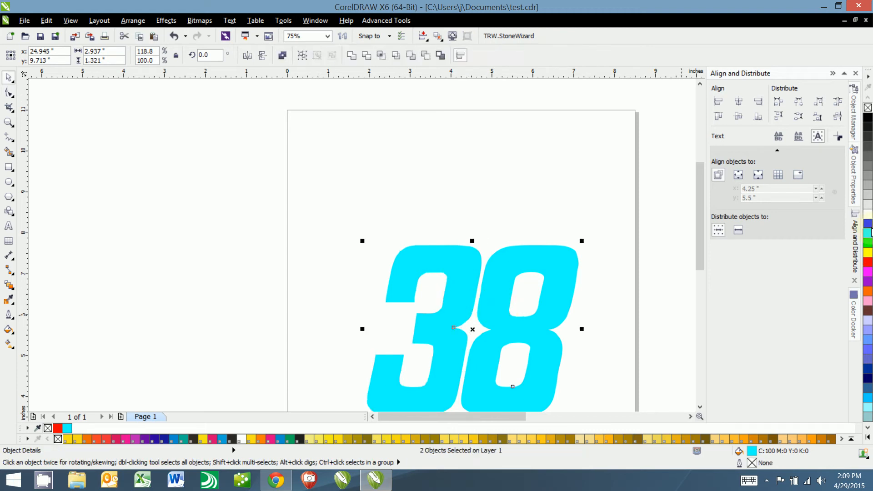
left_click(868, 228)
left_click_drag(609, 291, 547, 203)
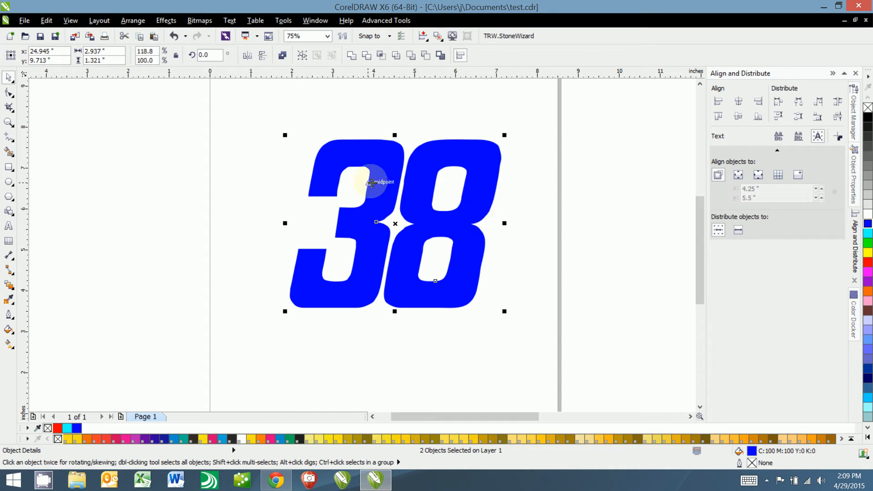
Step: Examine the nodes and edges of the blue 38 up close, including the inner corners and the notch between the digits
key("F10")
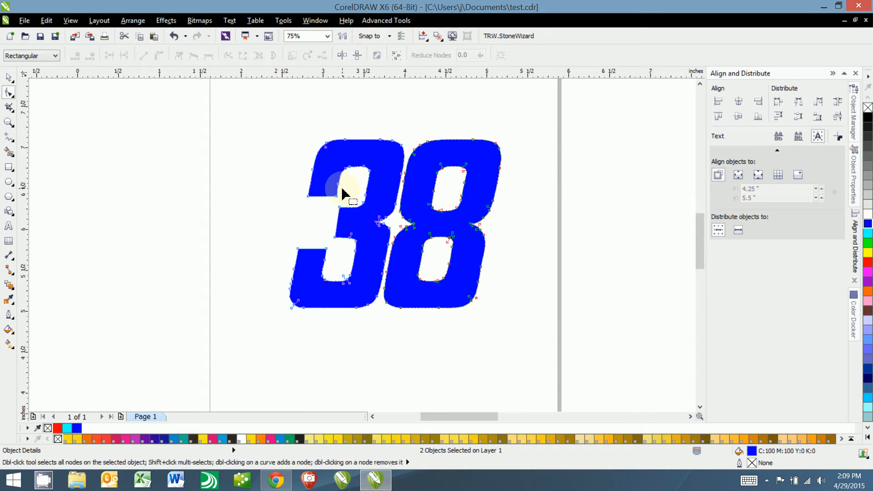
scroll(342, 194, "up", 2)
key("space")
scroll(343, 136, "down", 1)
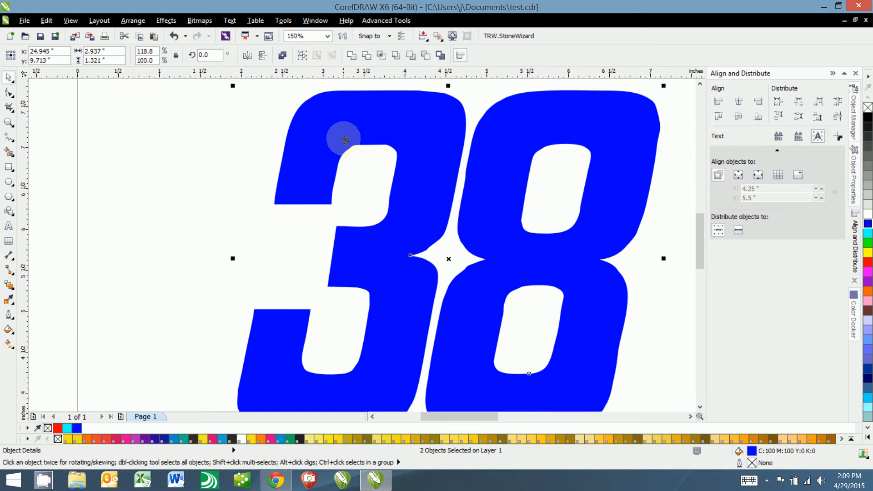
scroll(366, 168, "up", 2)
scroll(432, 283, "down", 2)
left_click_drag(435, 288, 380, 144)
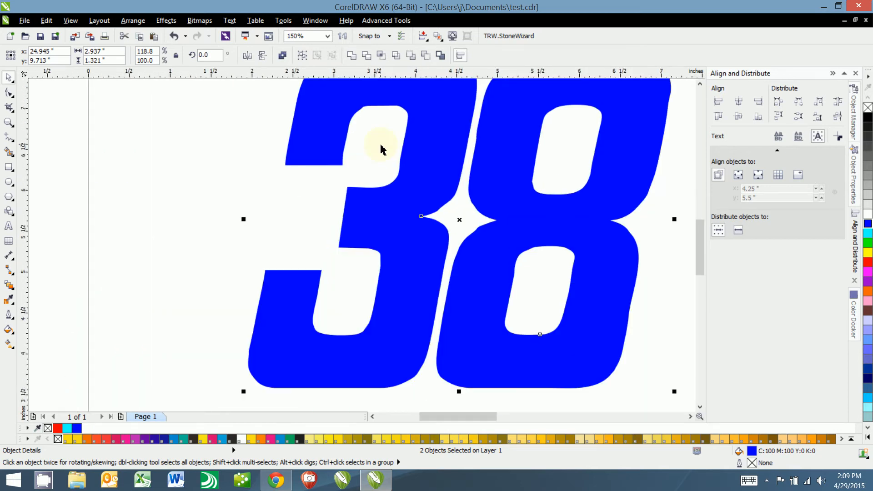
scroll(397, 165, "up", 2)
scroll(399, 255, "down", 2)
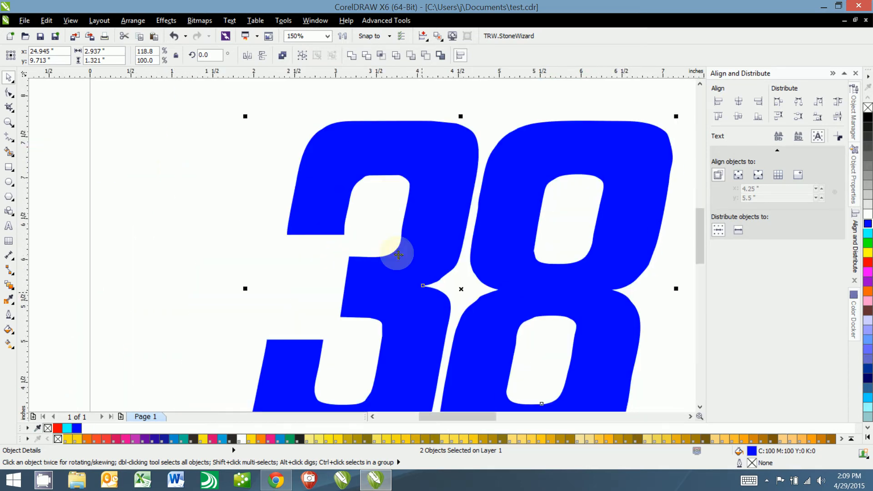
left_click_drag(423, 294, 376, 222)
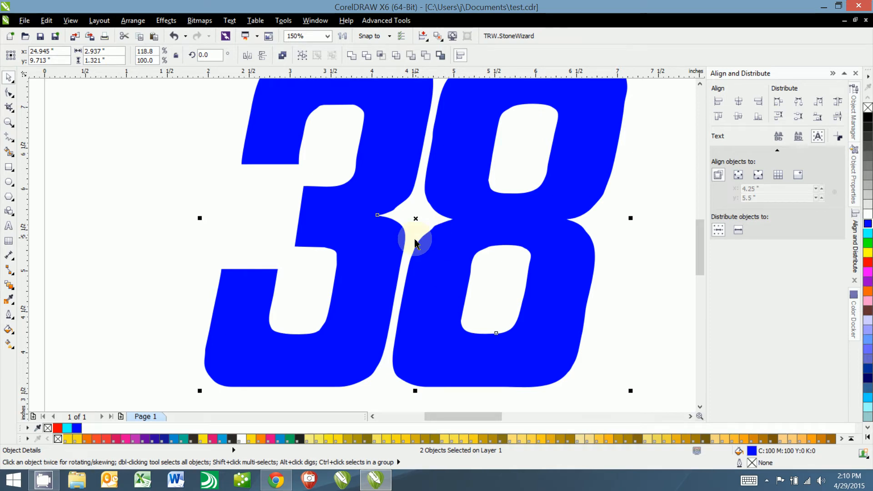
left_click(830, 7)
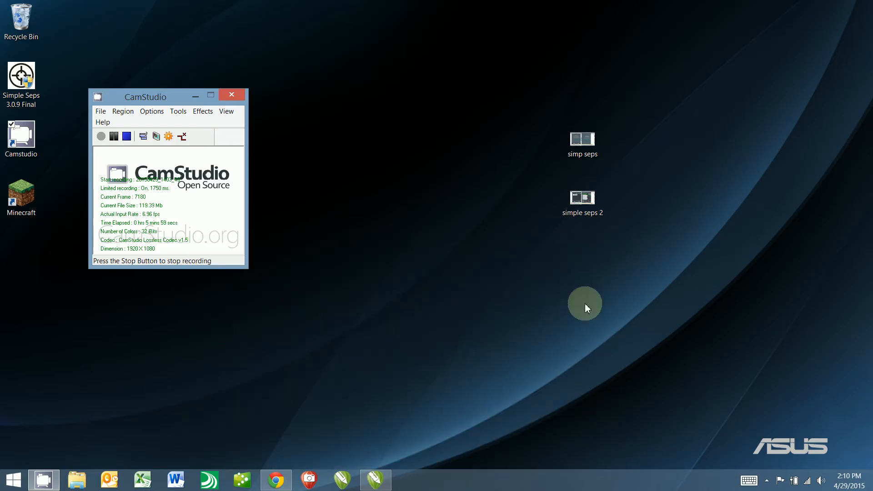
left_click(376, 479)
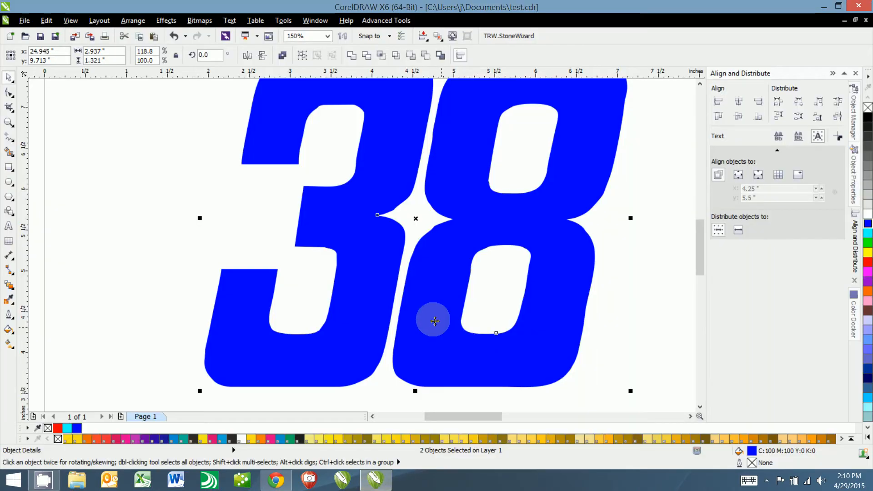
Step: Display the nodes of both digits together with the Shape tool, and clear the selection
left_click(9, 94)
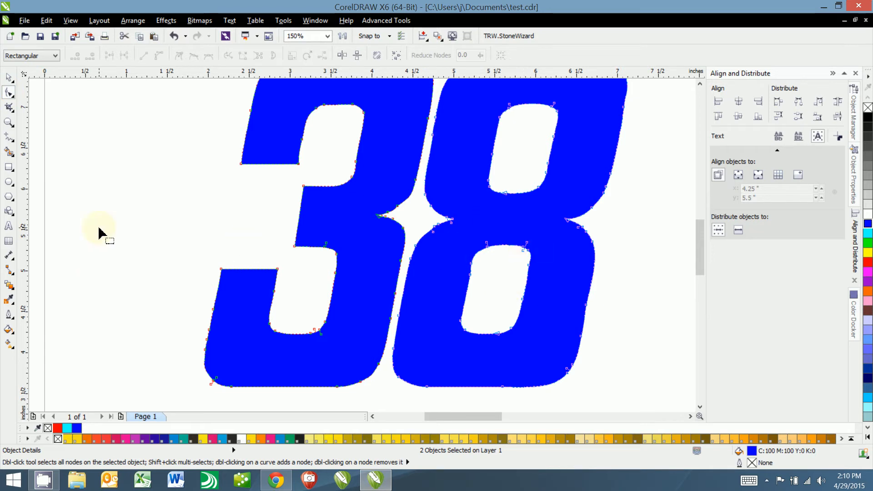
left_click(9, 77)
left_click(157, 230)
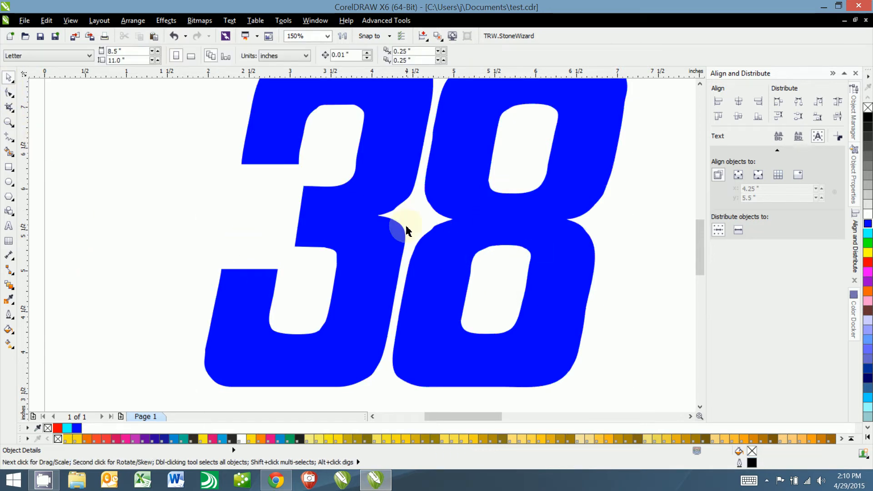
Step: Select the 3, the 8 and the 3 again with the Shape tool to display each digit's nodes separately
left_click(8, 93)
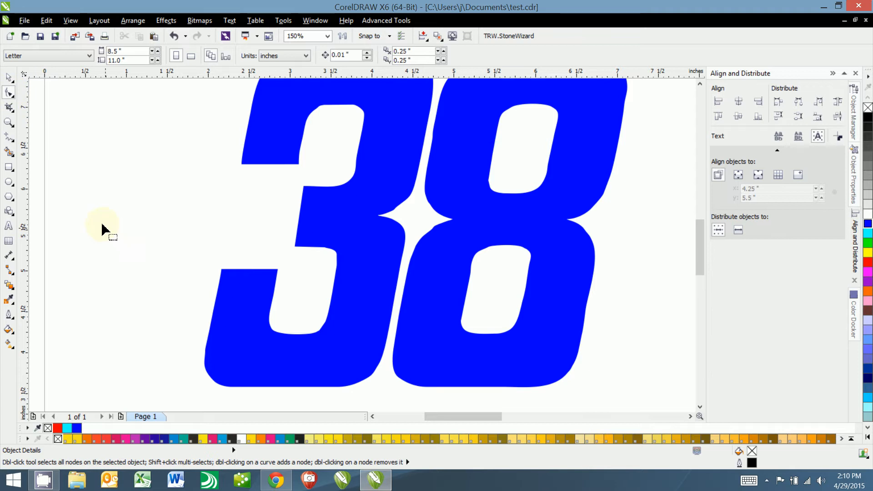
left_click(353, 226)
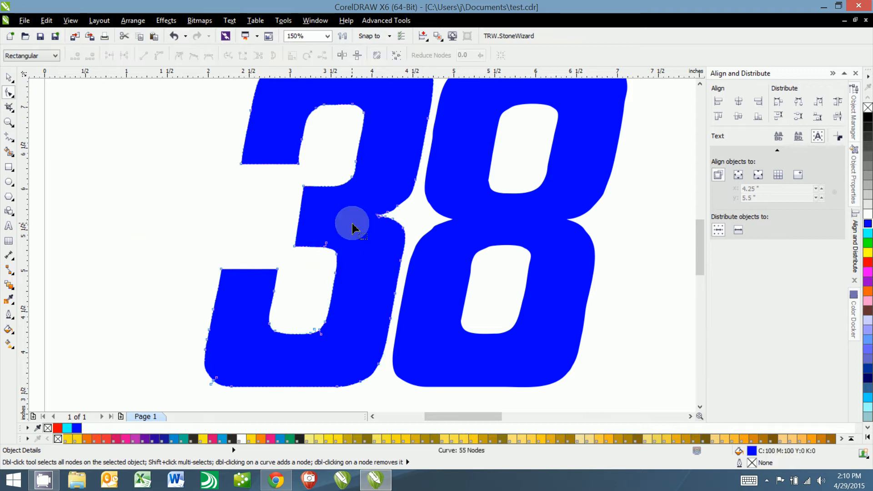
left_click(462, 197)
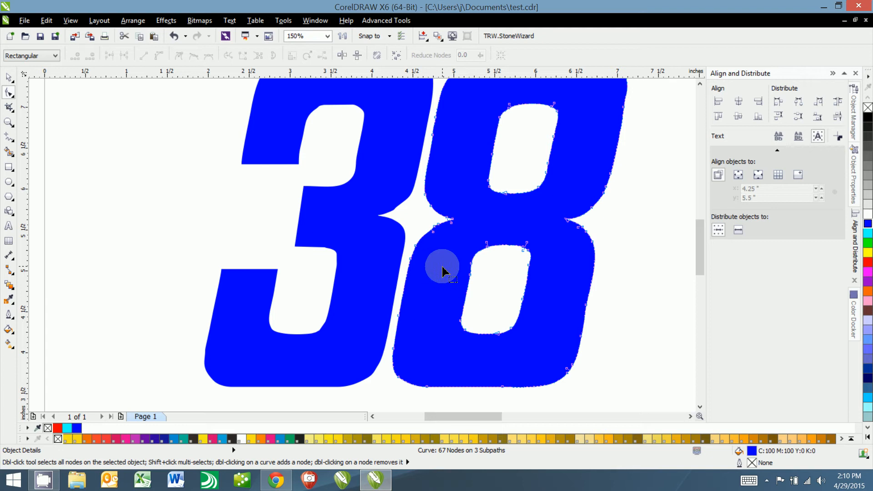
left_click(385, 234)
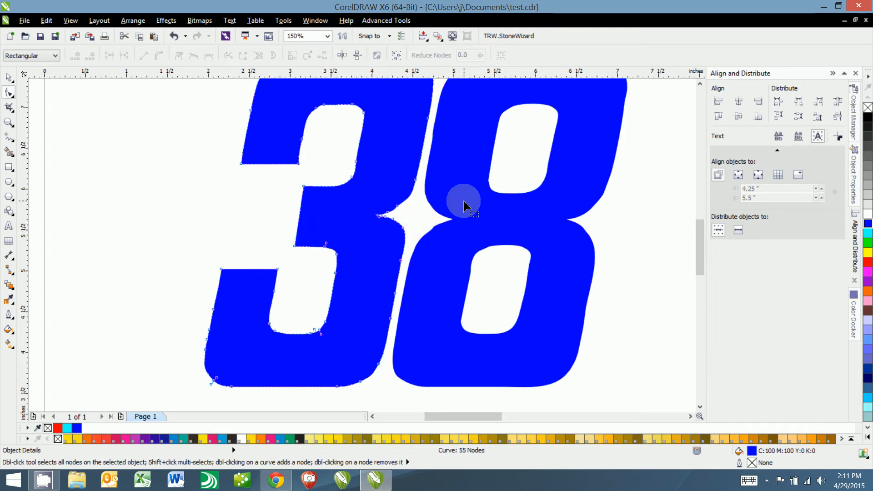
Step: Remove the fill from the 3 and give it a black outline
scroll(327, 119, "up", 4)
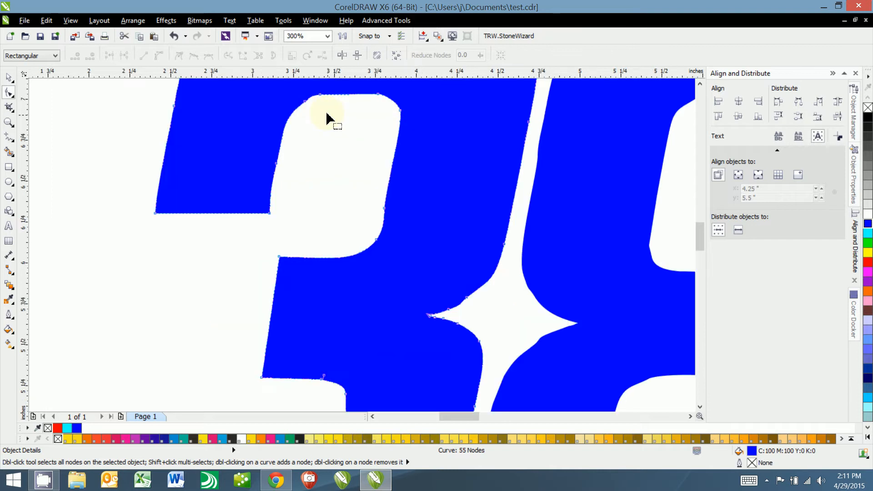
left_click_drag(327, 113, 358, 262)
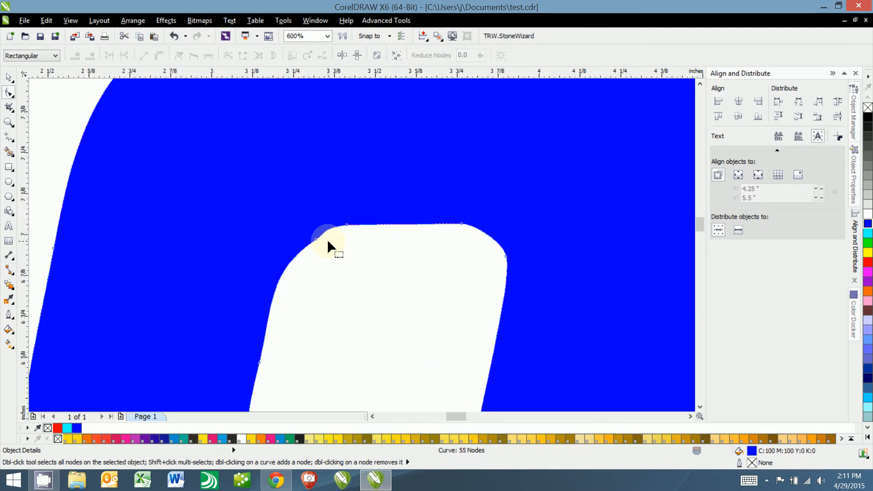
left_click_drag(347, 289, 332, 230)
key("space")
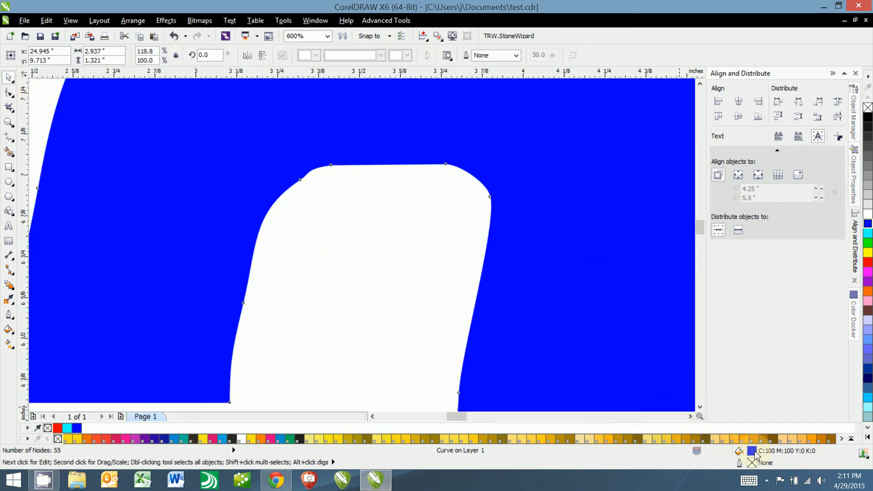
left_click(869, 109)
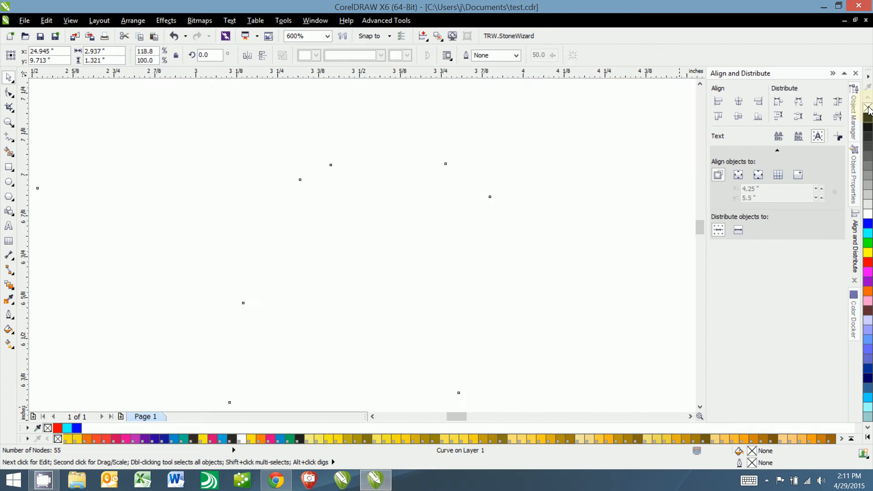
right_click(868, 118)
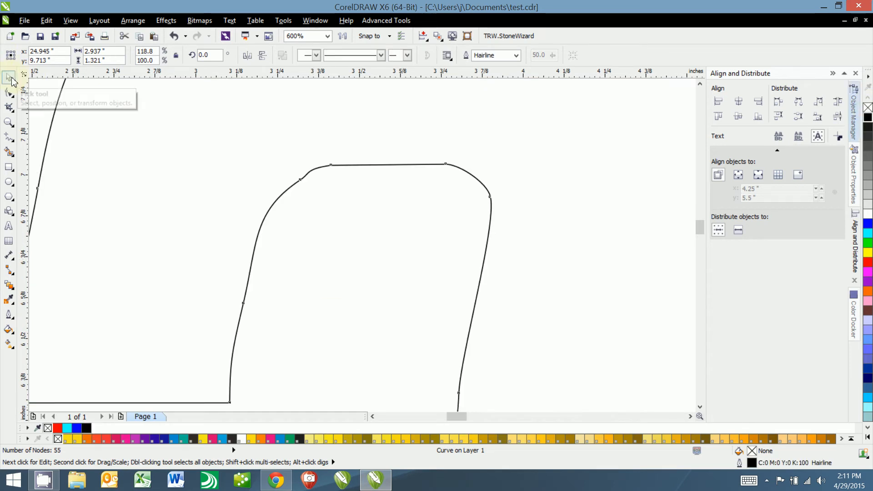
Step: With the Shape tool, select the three nodes around the upper opening's left corner together, deselect them, and select the lower two individually to display their handles
left_click(10, 108)
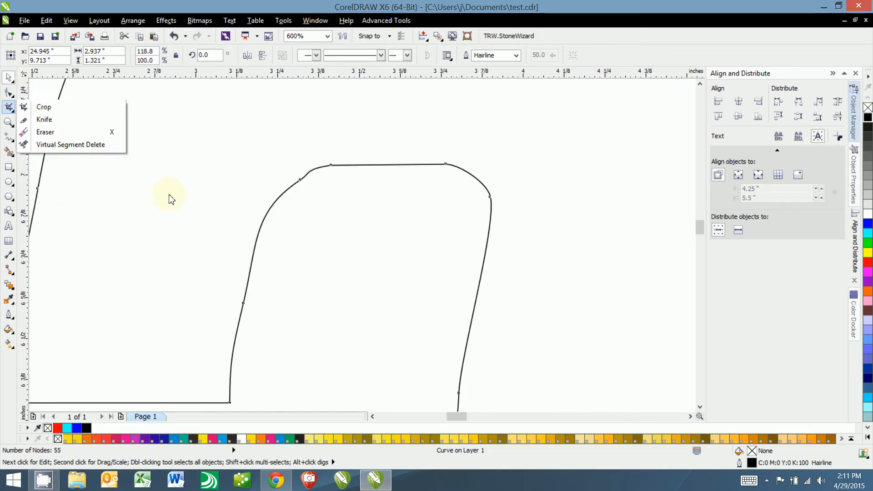
left_click(9, 94)
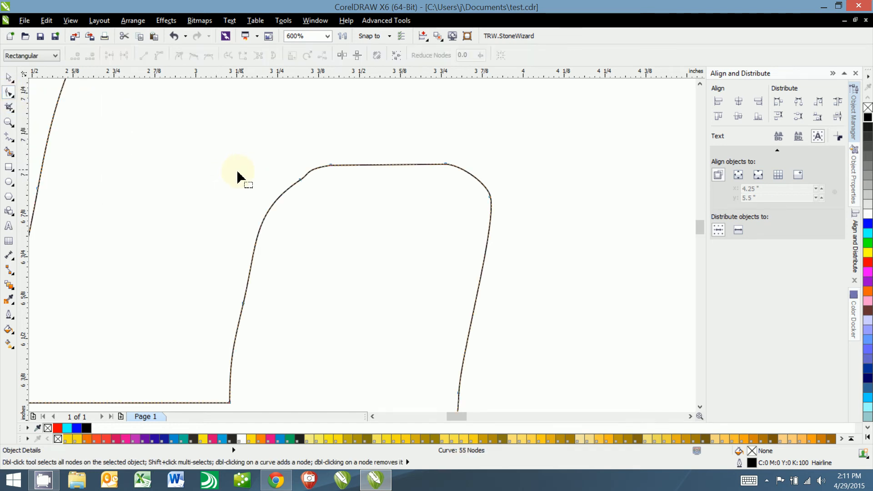
left_click_drag(212, 136, 374, 339)
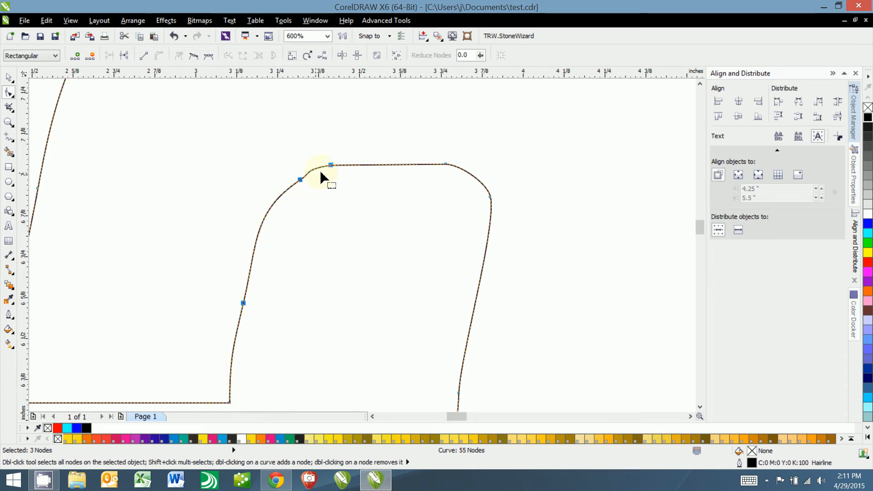
left_click(332, 221)
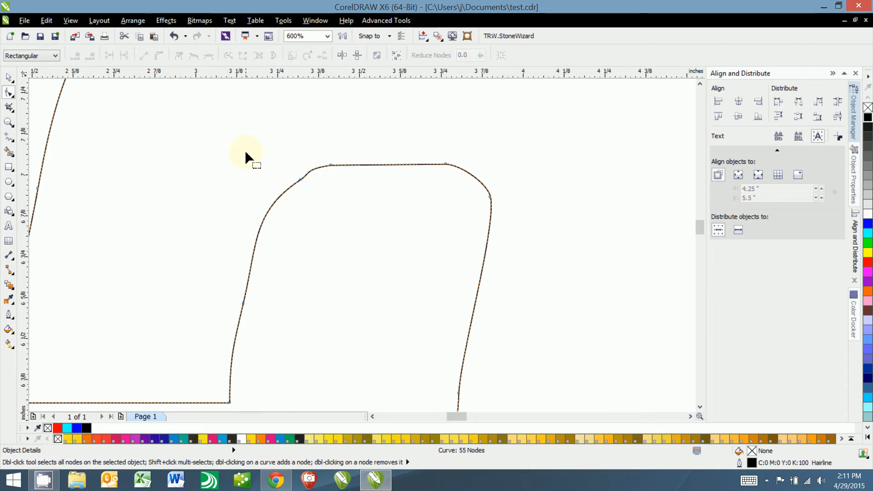
left_click(300, 179)
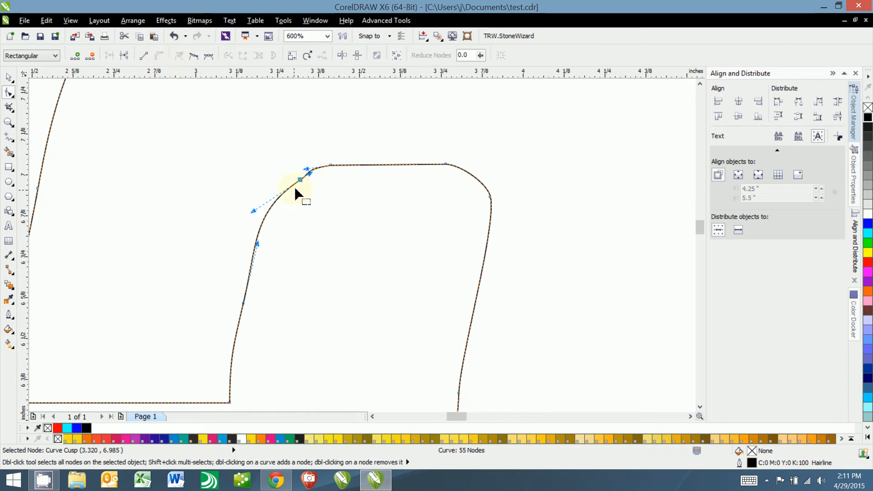
left_click(243, 303)
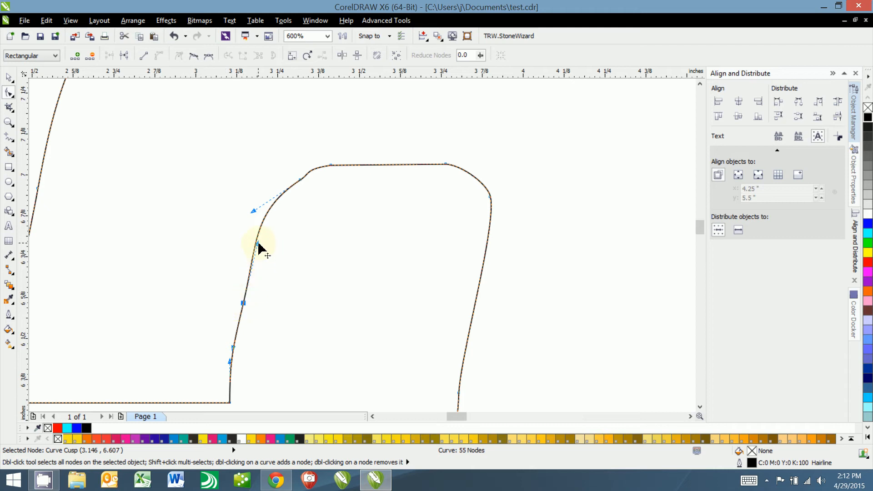
Step: Try bowing the opening's left edge outward with the selected node's upper control handle, and undo the change
left_click_drag(258, 245, 198, 216)
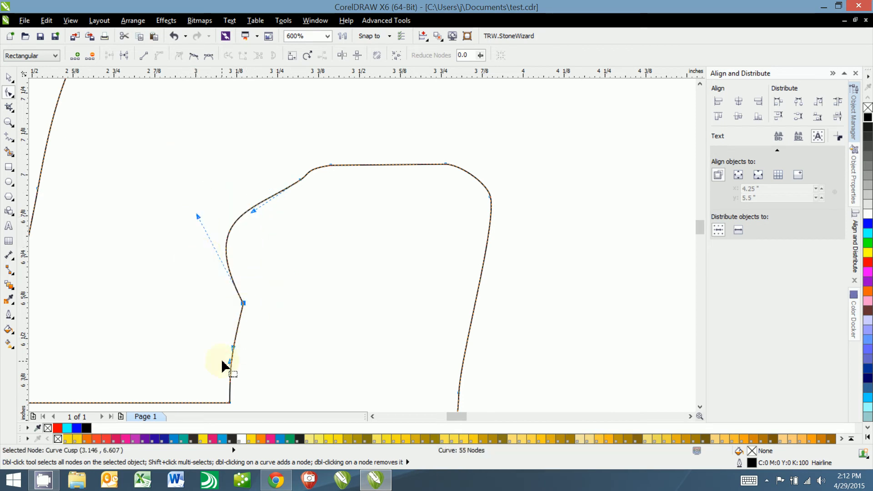
key("ctrl+z")
key("ctrl+z")
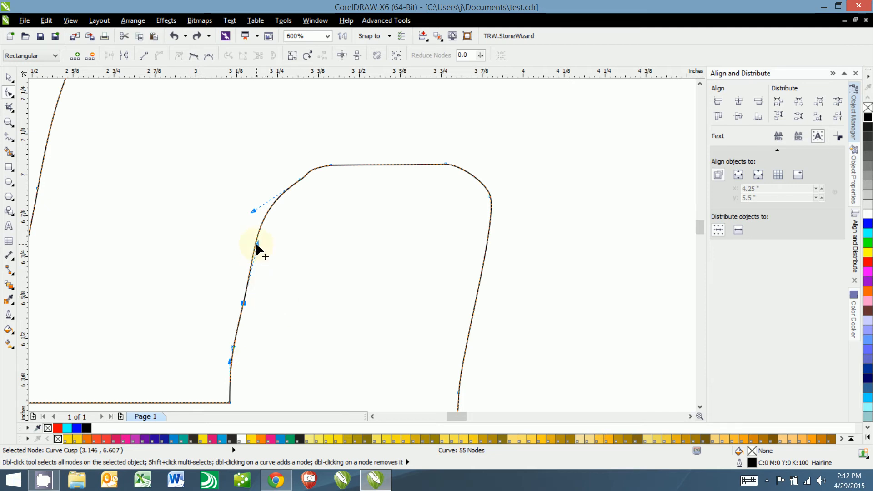
Step: Swing the selected node's upper control handle toward the lower right so the edge bulges into the opening of the 3
left_click_drag(258, 244, 325, 315)
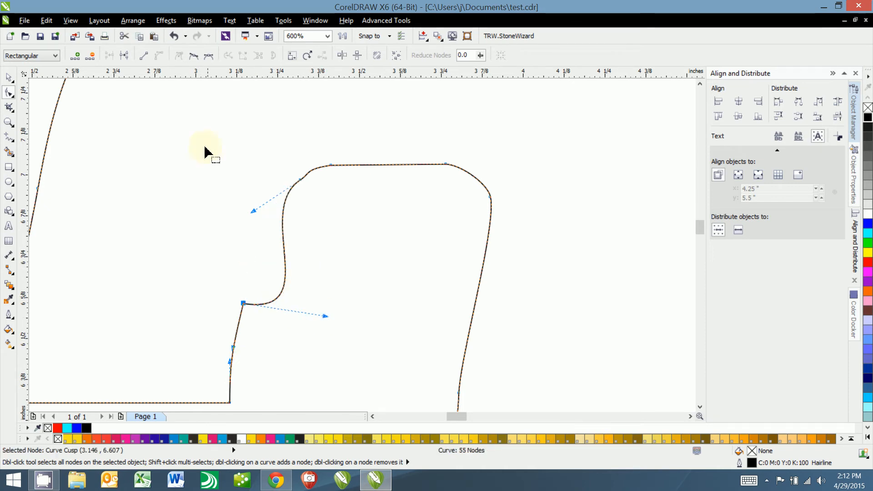
Step: Try making the selected node smooth and stretching its upper handle farther into the opening of the 3
left_click(194, 57)
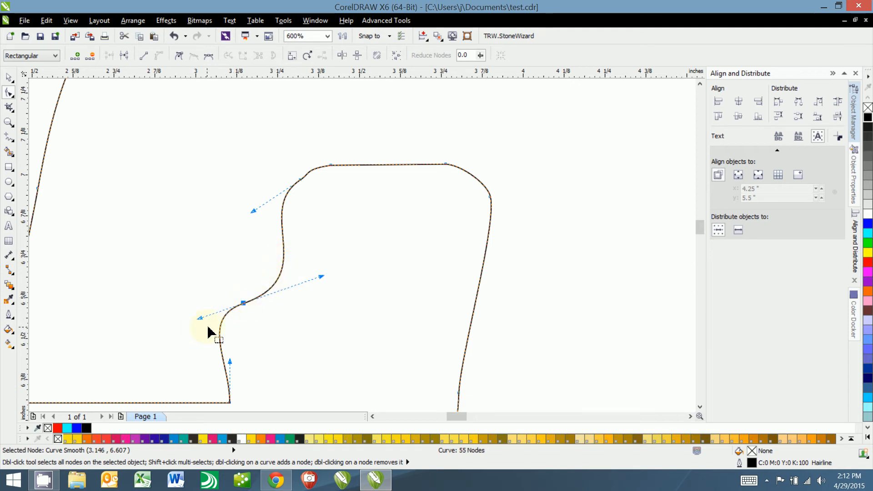
left_click_drag(322, 279, 451, 230)
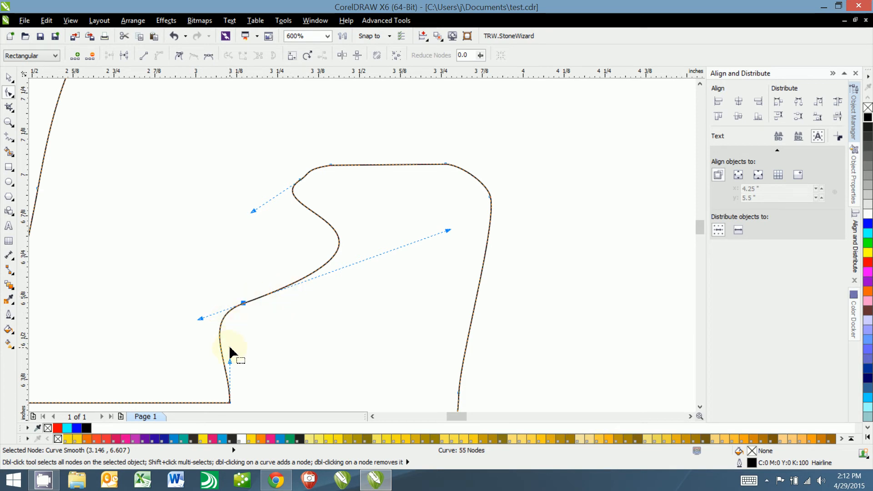
left_click_drag(230, 352, 265, 344)
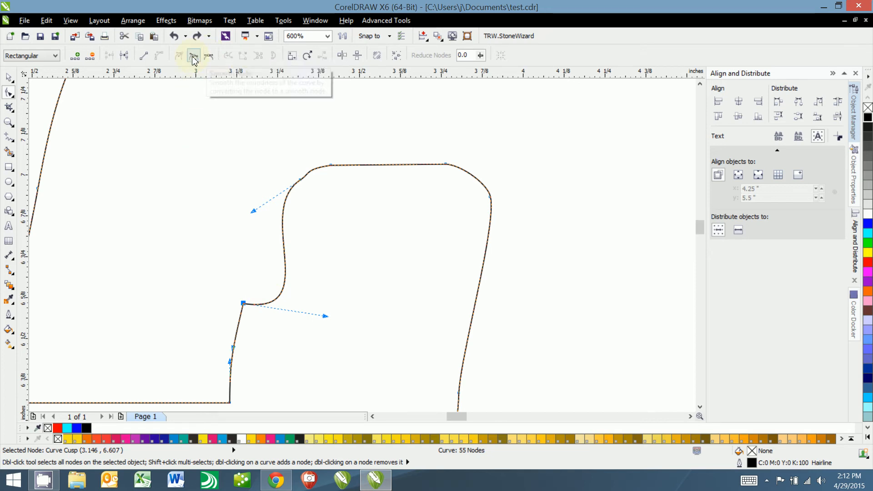
Step: Try the symmetrical and smooth node types on the selected node, lengthening its upper handle across the opening to compare how the opposite handle responds
left_click(209, 56)
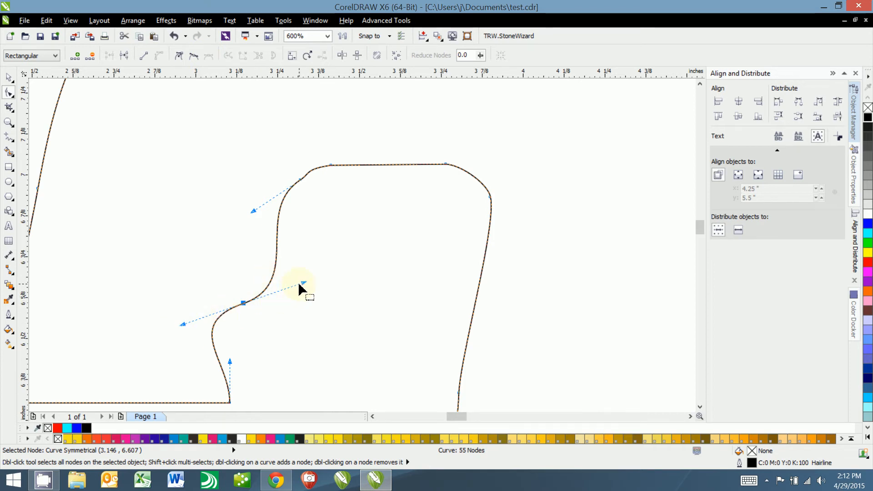
left_click_drag(305, 285, 558, 226)
left_click(194, 55)
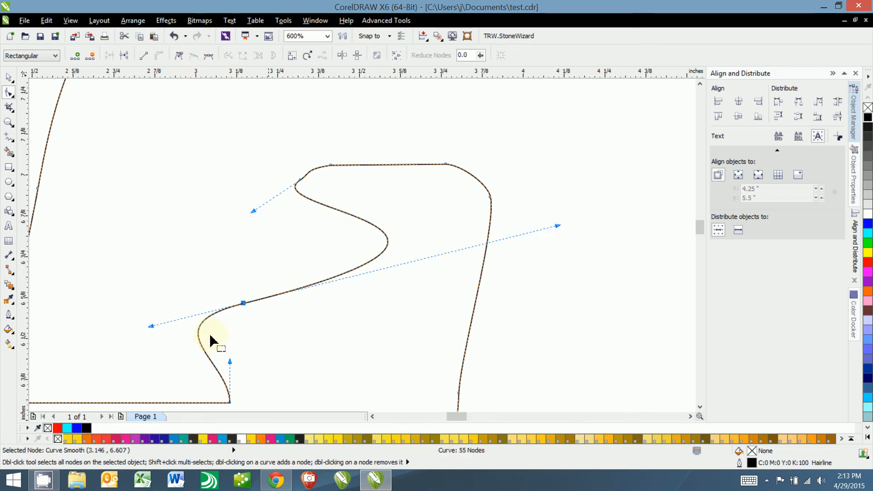
left_click(209, 55)
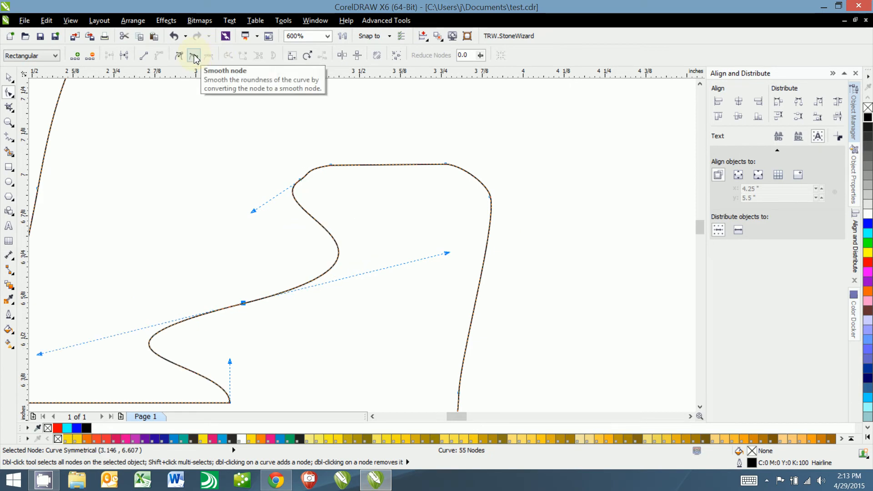
Step: Undo the node type and handle changes back to the original left edge of the opening
key("ctrl+z")
key("ctrl+z")
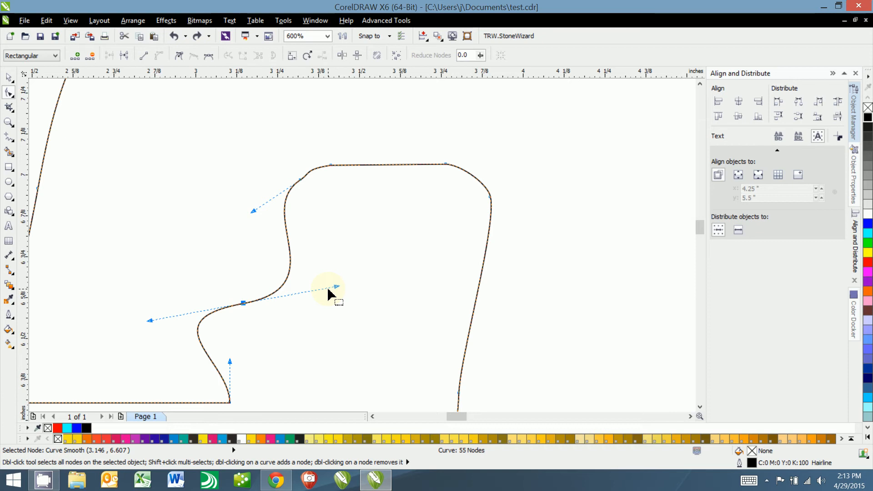
key("ctrl+z")
key("ctrl+z")
key("ctrl+z")
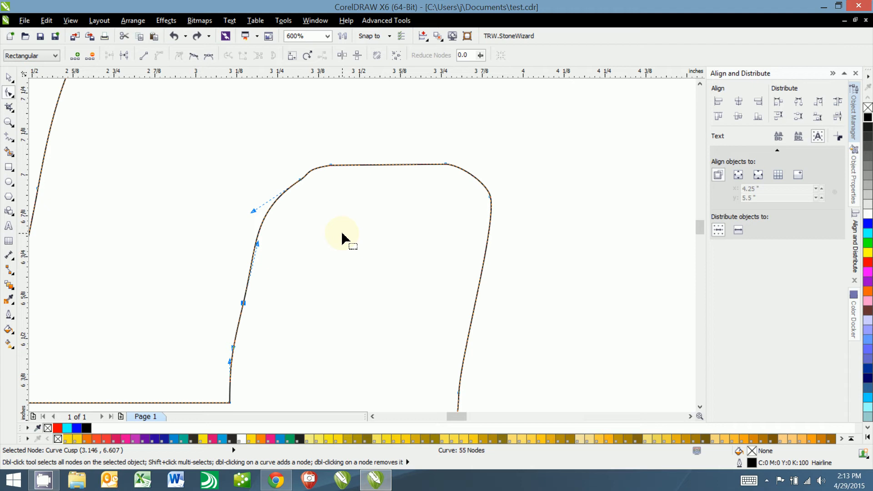
Step: Convert the short curved segment at the lower end of the opening's left edge to a straight line
left_click_drag(208, 287, 270, 334)
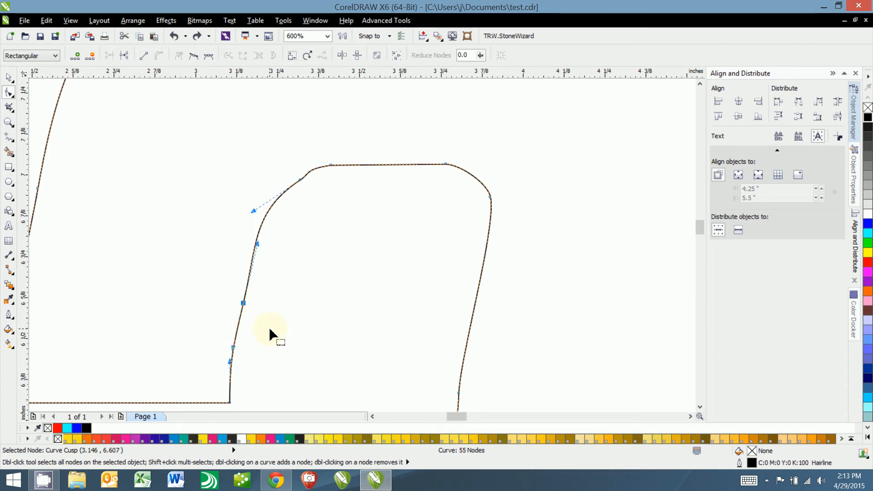
left_click(257, 342)
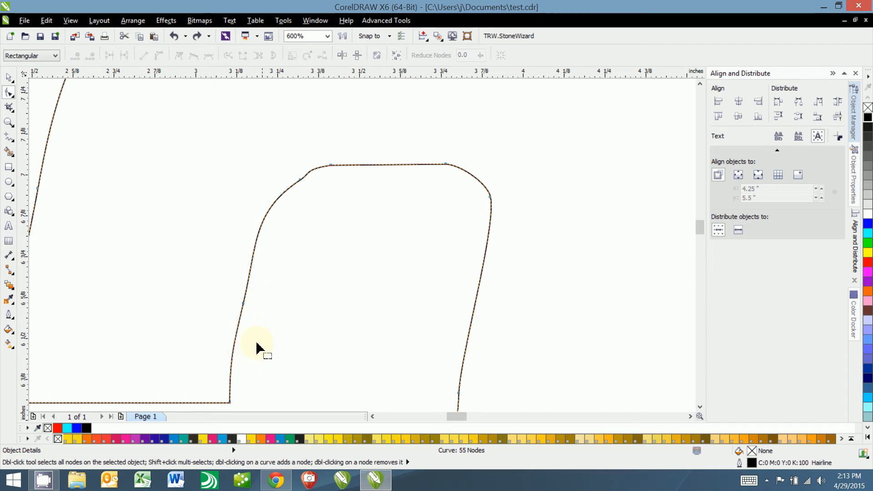
left_click(233, 359)
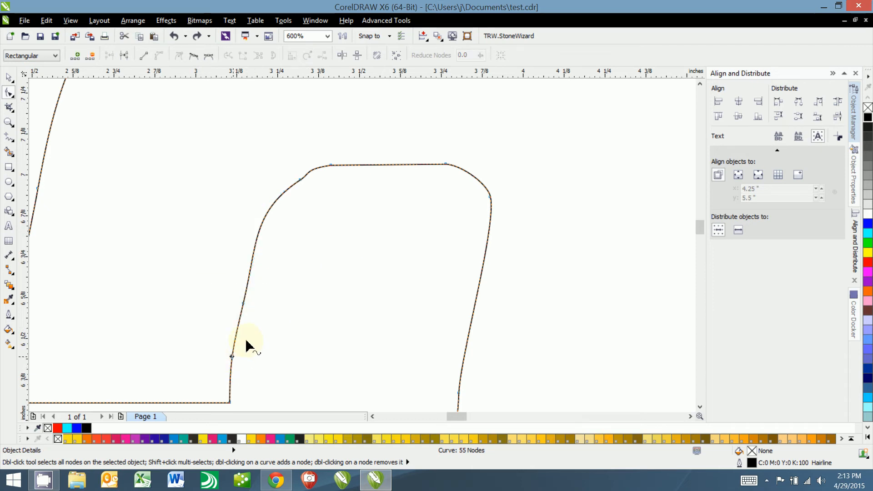
left_click(144, 55)
Step: Select the node joining the straight line and the curve above it, and make it a smooth node
left_click(243, 303)
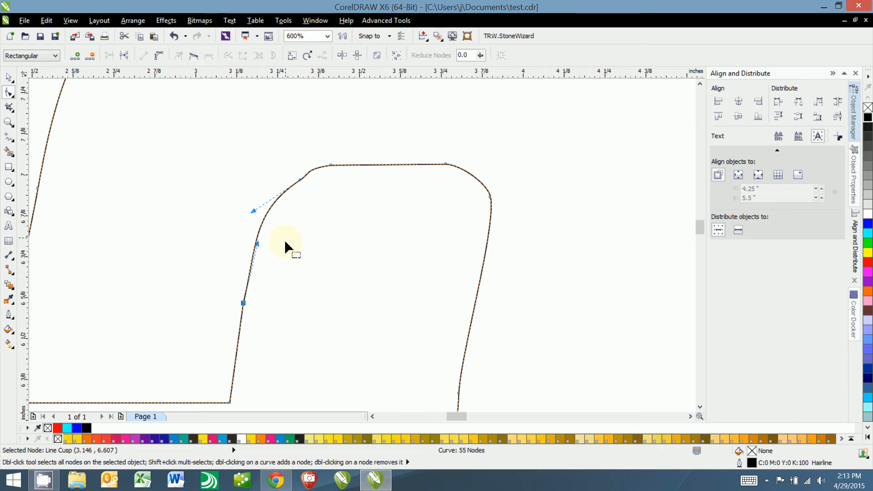
left_click(285, 295)
left_click_drag(285, 294, 230, 336)
left_click(194, 58)
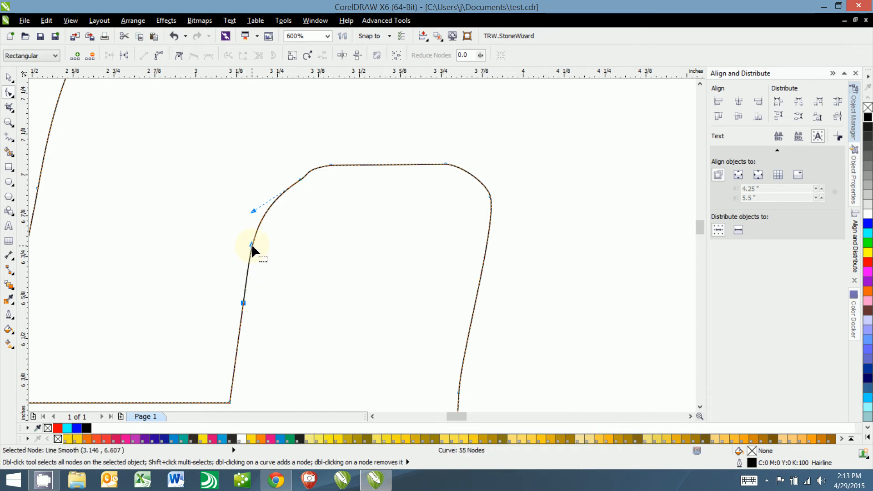
Step: Extend the smooth node's handle upward in line with the straight segment, select that segment, and reselect the node
left_click_drag(251, 246, 265, 148)
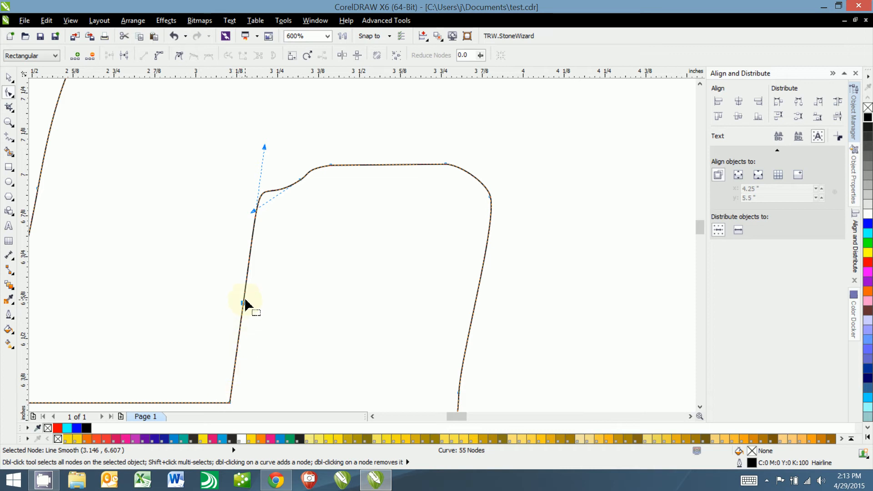
left_click(237, 349)
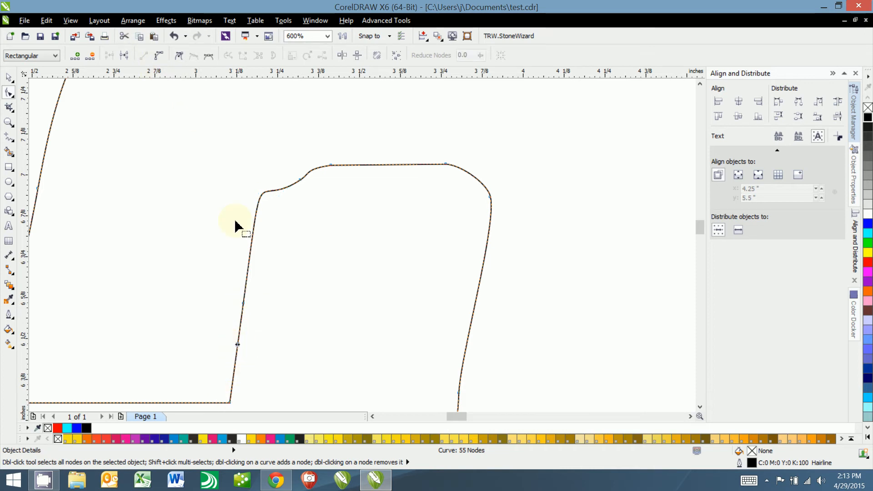
left_click(244, 303)
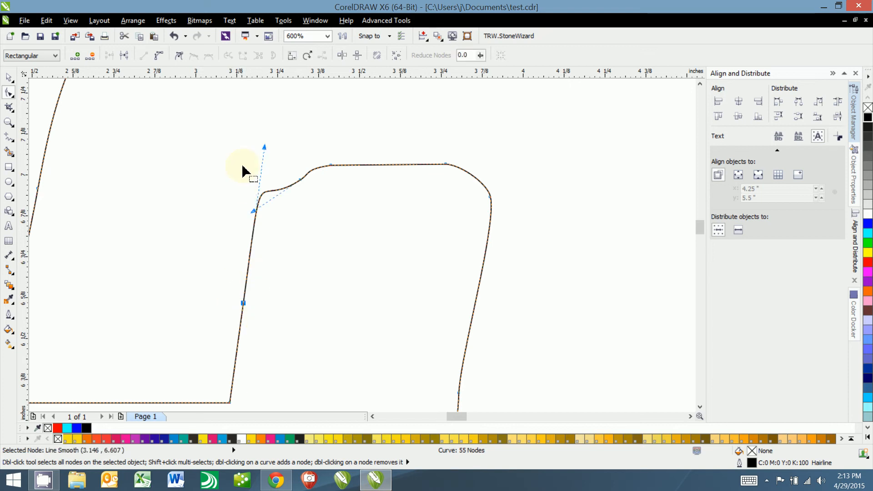
Step: Make the node a cusp, swing its handle into the opening at an angle to the straight line, and deselect it
left_click(179, 55)
left_click_drag(265, 147, 312, 204)
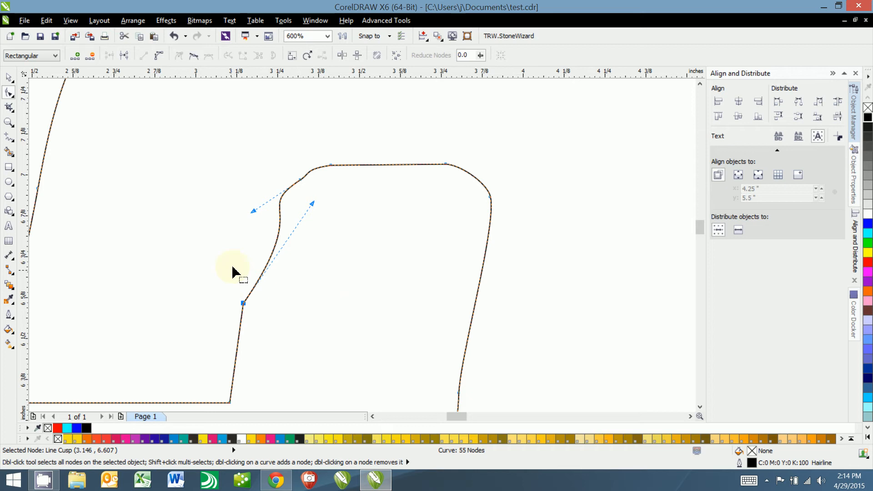
left_click(307, 311)
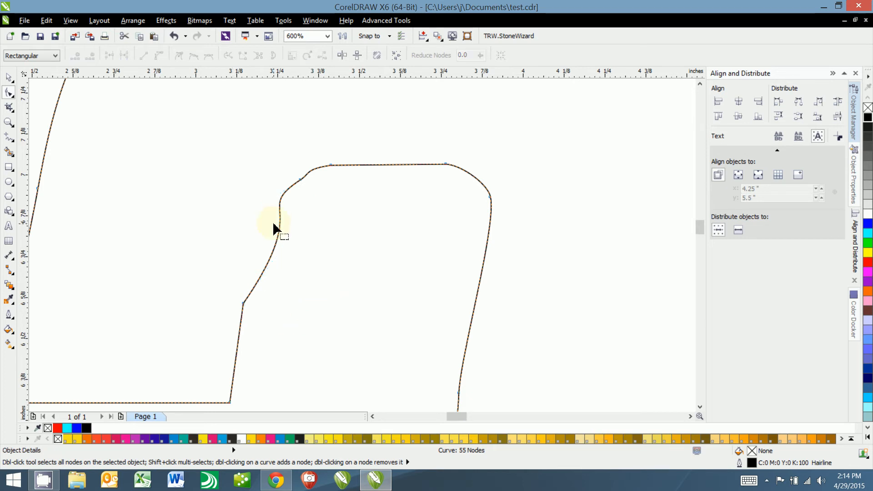
Step: Pick the straight segment, then the curved segment above it, and pull the curve outward away from the opening
left_click(239, 332)
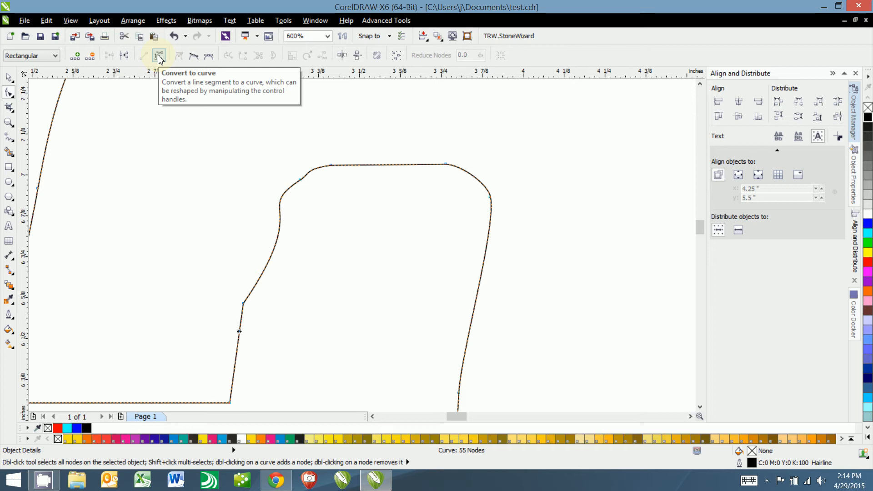
left_click(315, 313)
left_click_drag(285, 347, 286, 262)
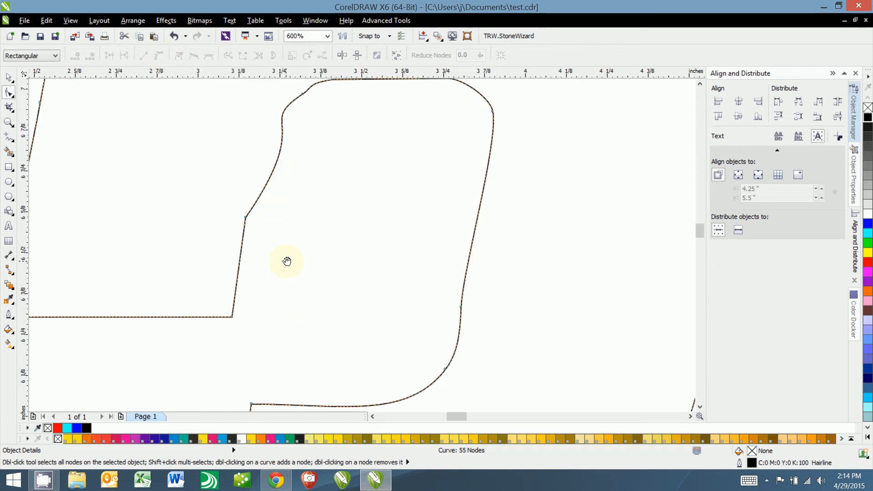
left_click(276, 161)
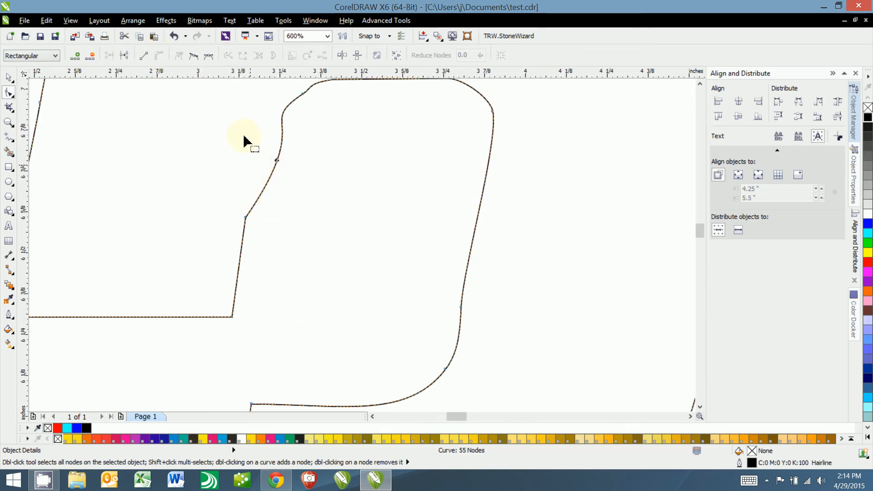
left_click(160, 60)
left_click_drag(277, 166, 253, 172)
Step: Select both end nodes of the lower straight segment, convert that segment to a curve, and deselect the nodes
left_click_drag(207, 204, 293, 339)
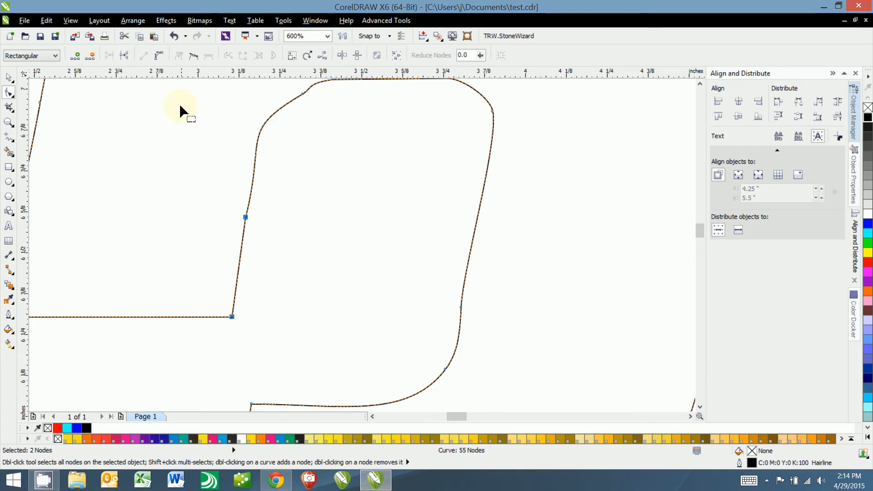
left_click(386, 277)
left_click(258, 156)
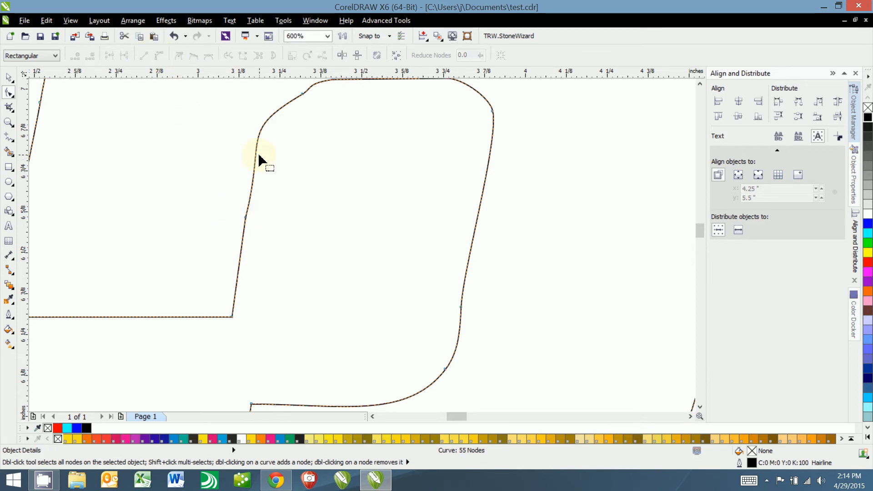
Step: Bow the upper segment of the opening's left edge outward, then reshape it into an S-curve with the control handles at both ends
left_click_drag(255, 169, 239, 155)
left_click(246, 217)
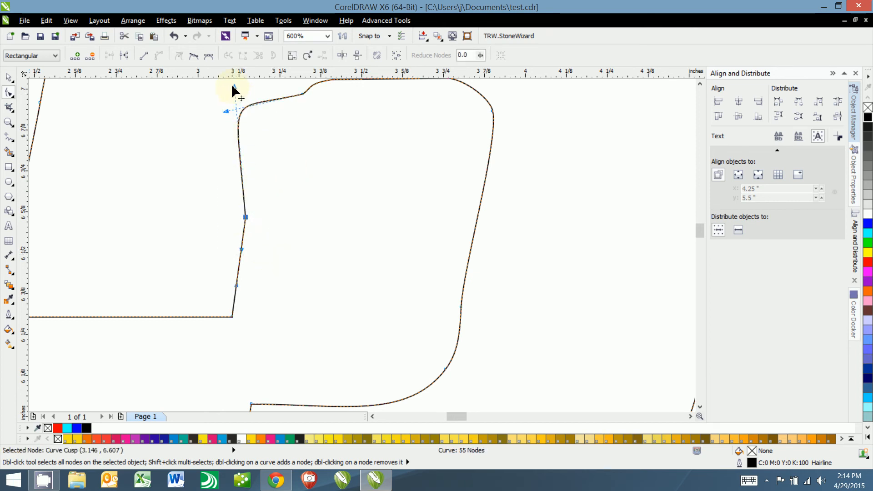
left_click_drag(232, 86, 187, 142)
left_click_drag(184, 196, 209, 174)
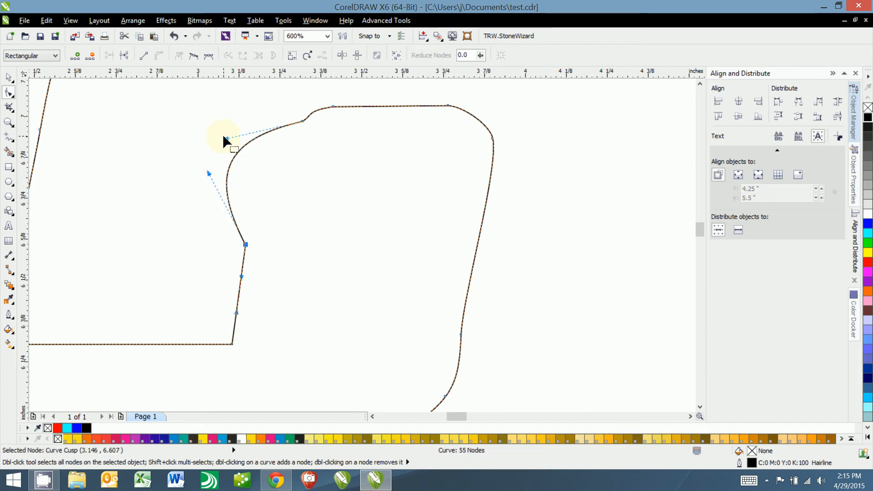
left_click_drag(224, 139, 292, 159)
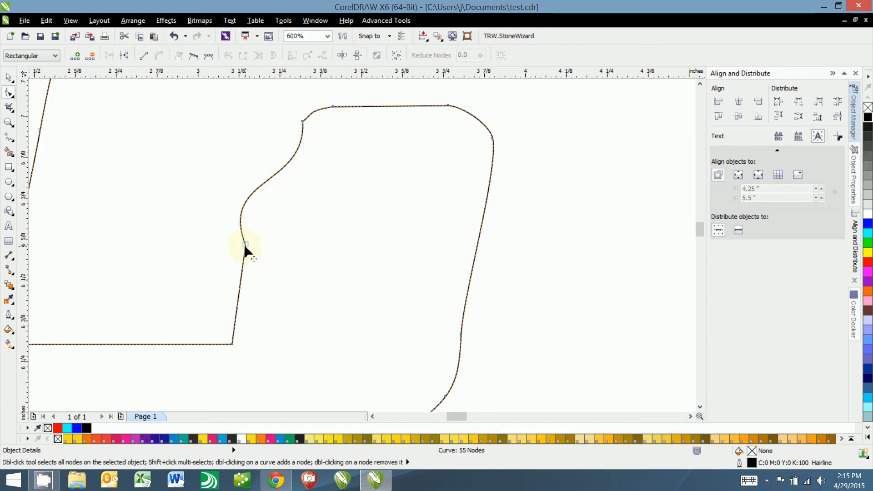
Step: Convert the reshaped upper segment to a straight line, then undo the edits back to the smooth curve and deselect the node
left_click(276, 173)
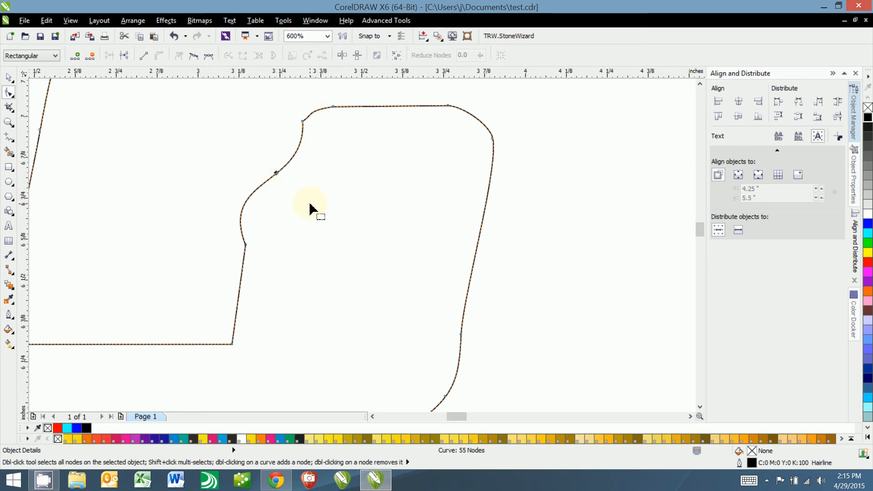
left_click(144, 56)
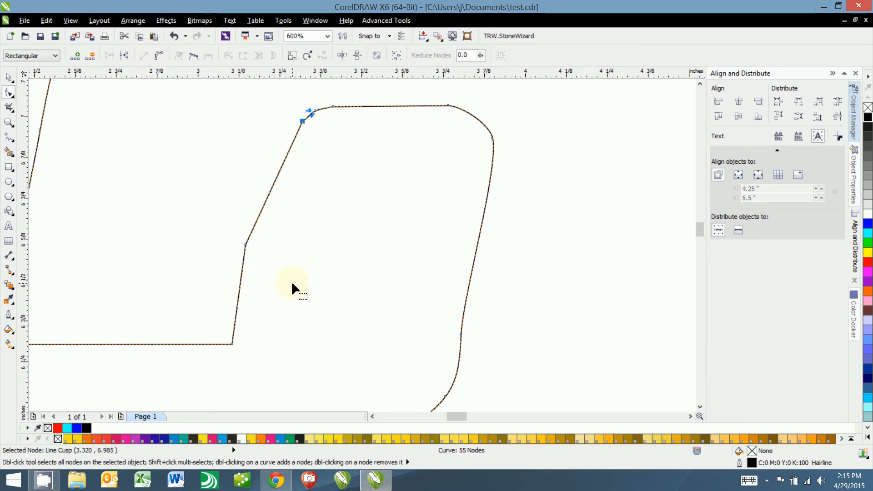
key("ctrl+z")
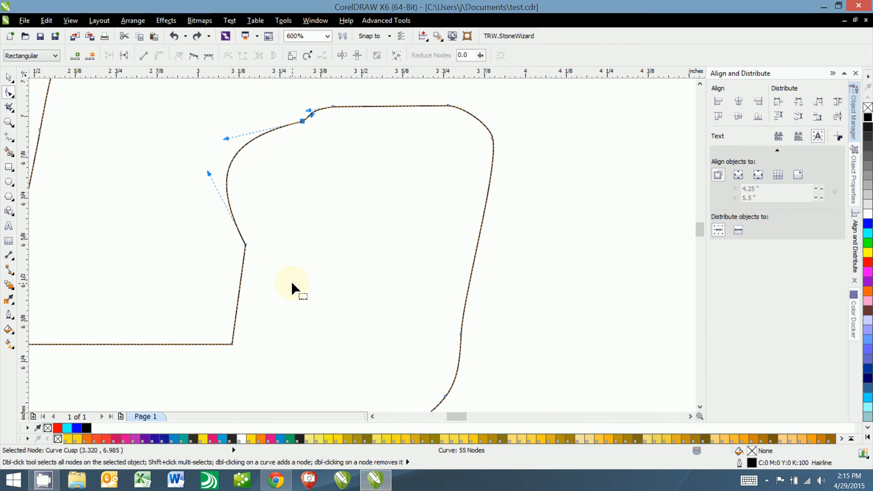
key("ctrl+shift+z")
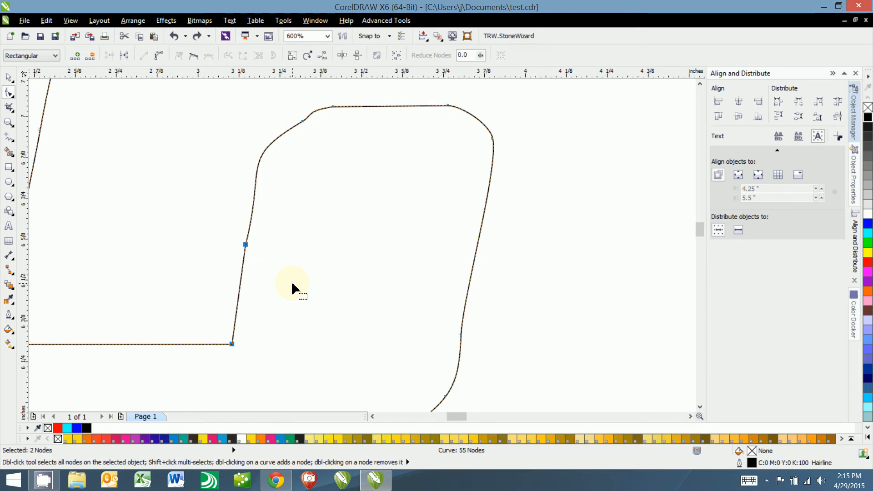
key("s")
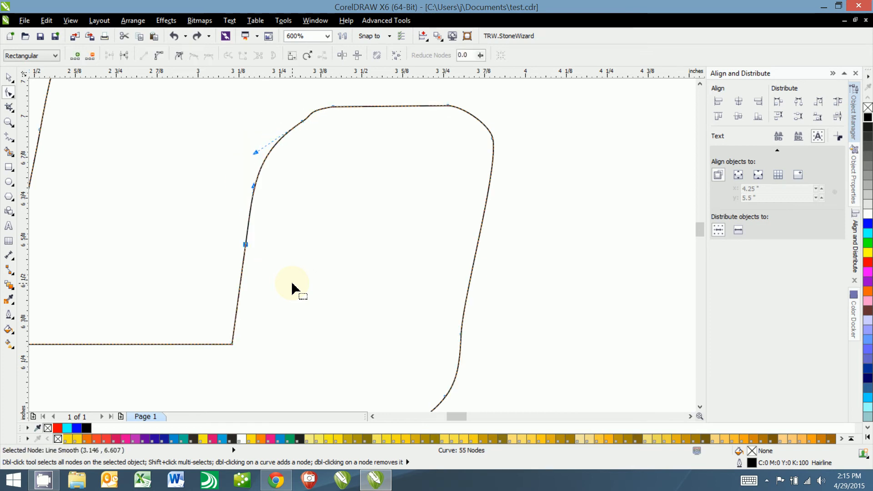
left_click(309, 231)
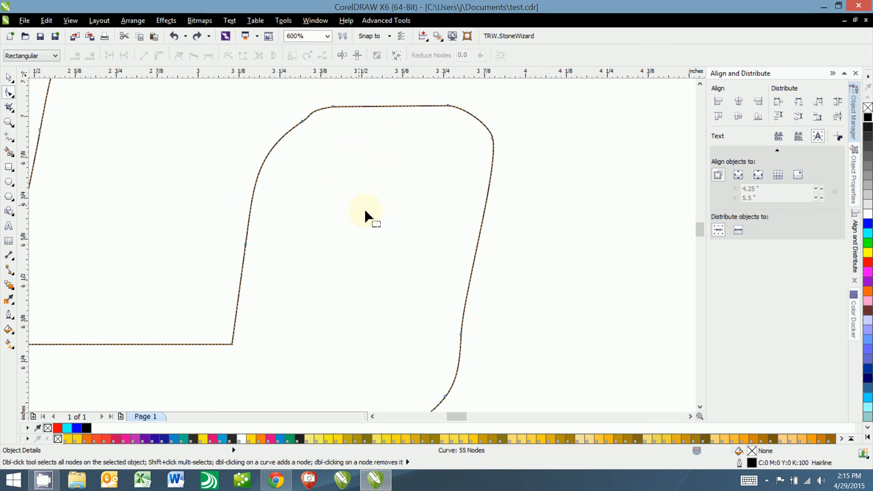
Step: Delete the two nodes at the upper-left corner of the 3's upper opening to smooth the bend
scroll(307, 232, "down", 2)
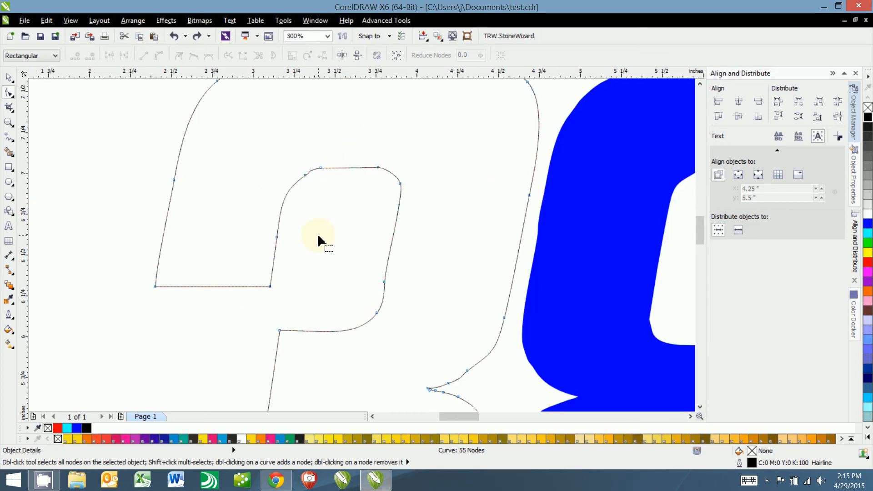
scroll(318, 235, "up", 1)
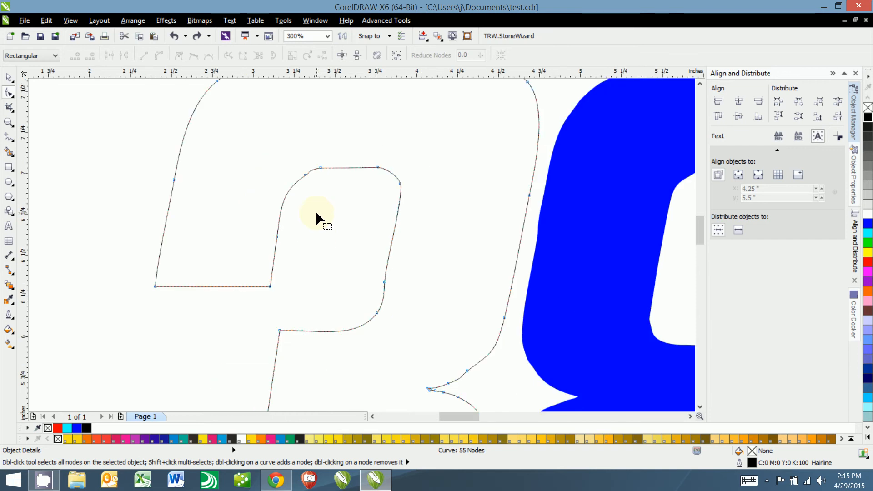
scroll(318, 218, "up", 1)
left_click_drag(267, 146, 301, 135)
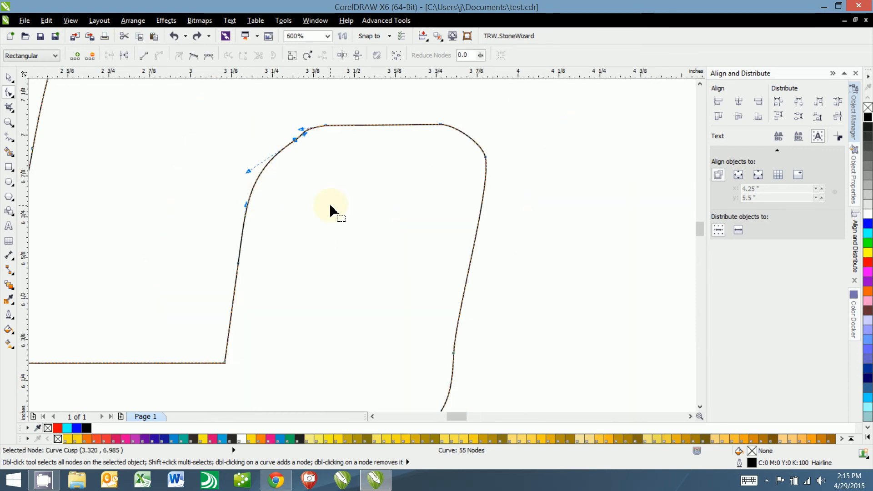
key("Delete")
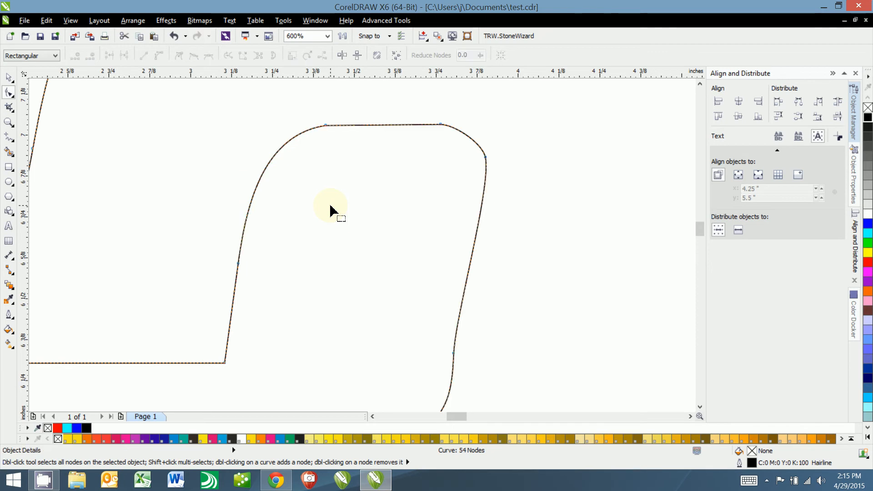
left_click_drag(302, 109, 355, 162)
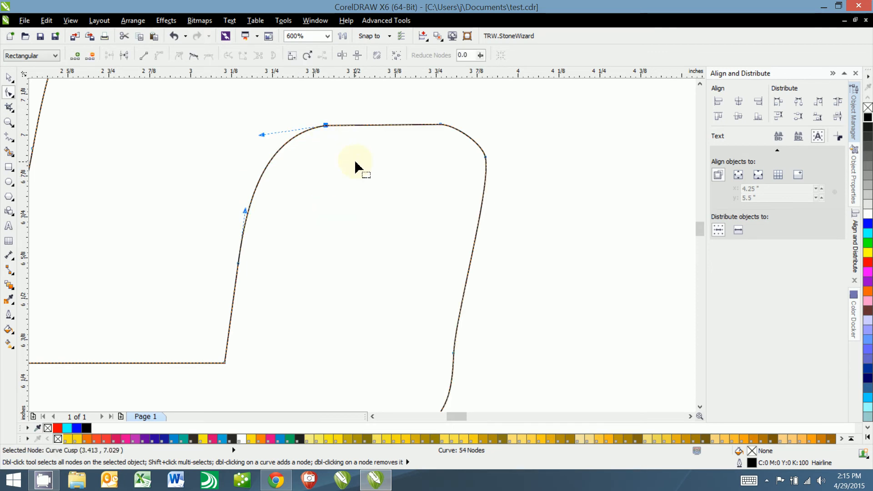
key("Delete")
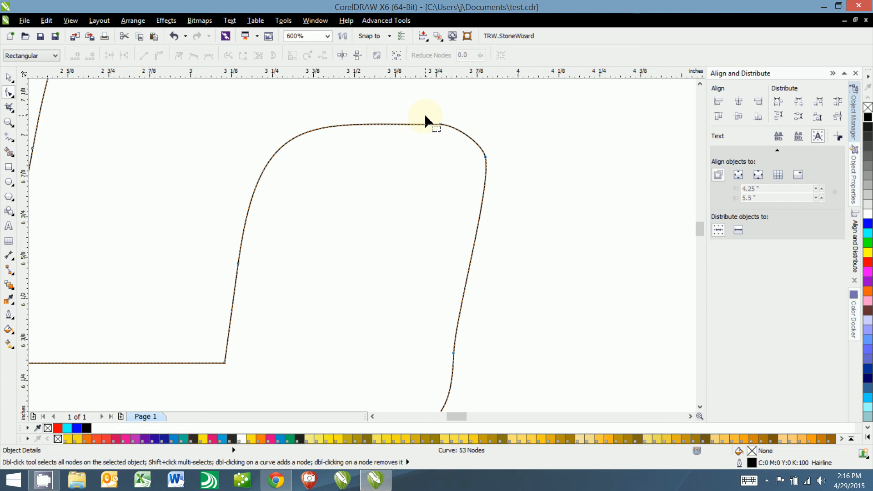
Step: Try deleting the node at the right end of the opening's top edge, undo each deletion, and deselect the node
left_click(425, 129)
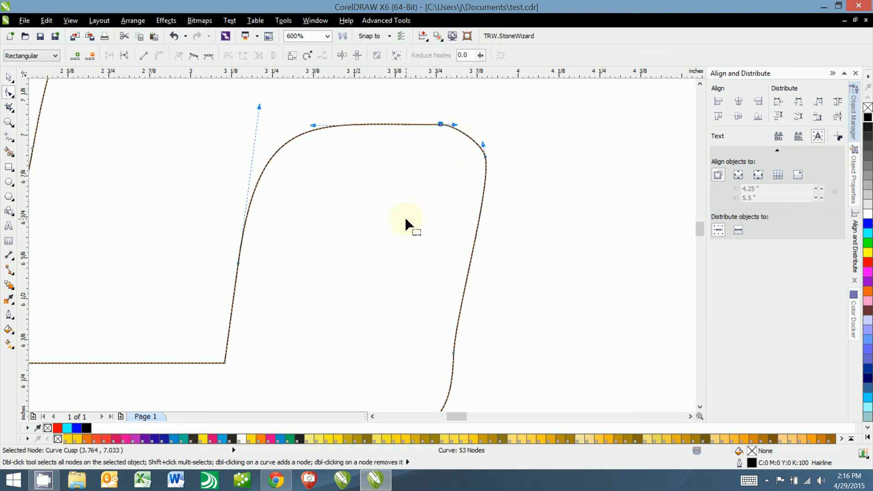
key("Delete")
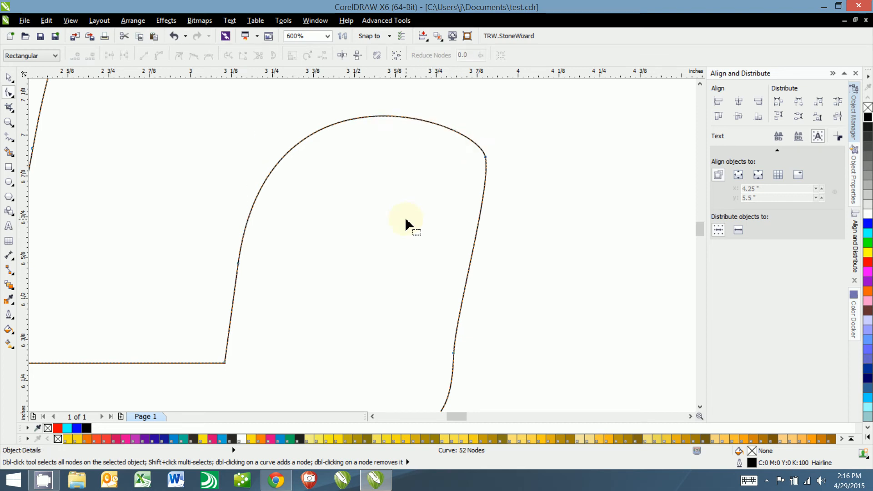
key("ctrl+z")
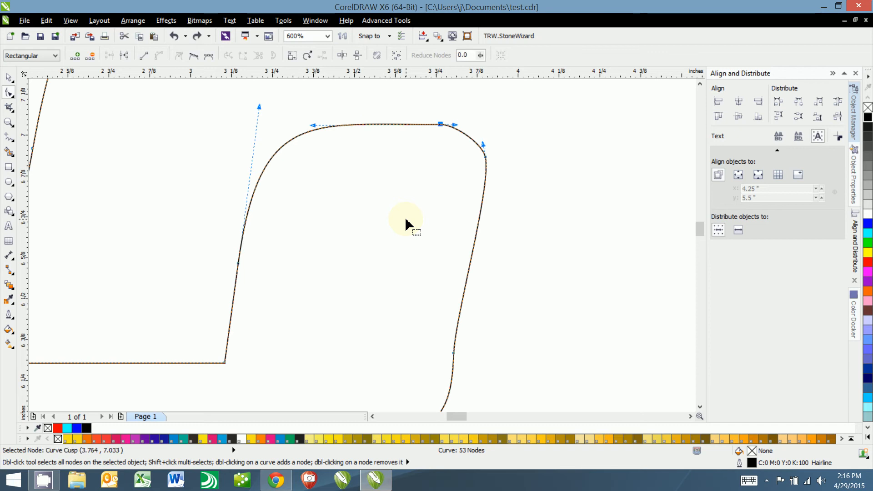
key("Delete")
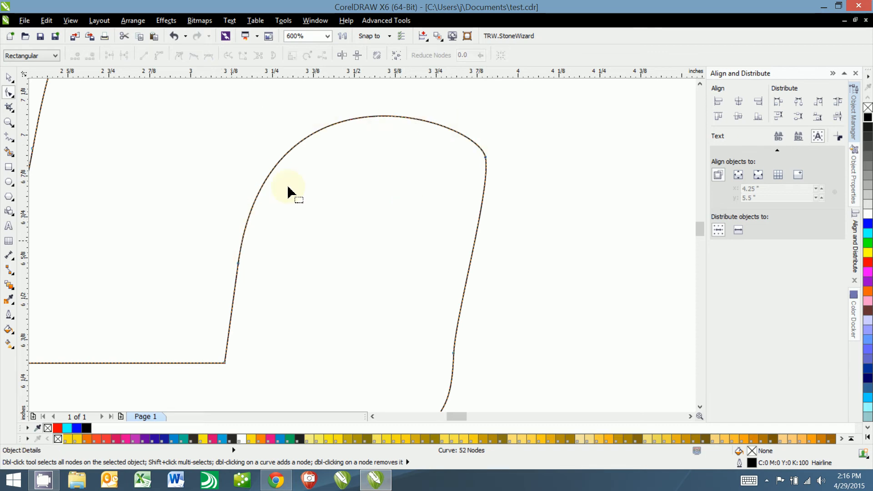
key("ctrl+z")
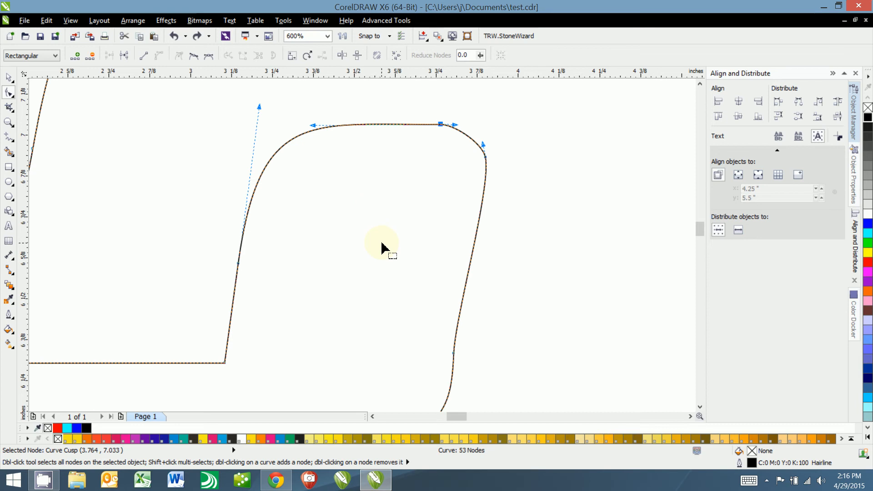
left_click(355, 185)
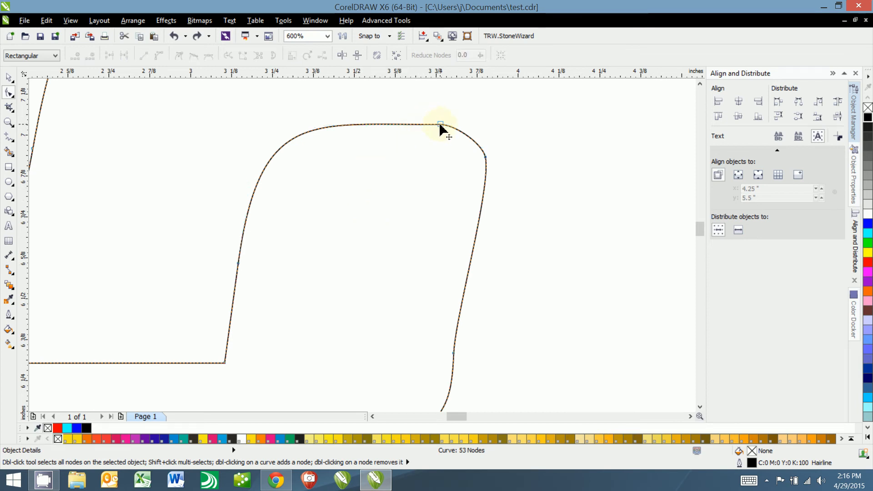
Step: Delete the kink node on the lower part of the opening's right edge
scroll(369, 213, "down", 2)
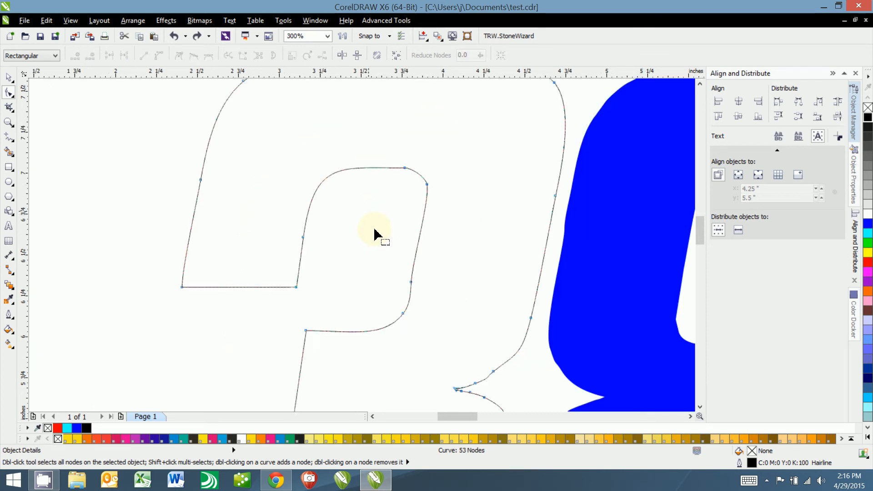
scroll(400, 233, "up", 2)
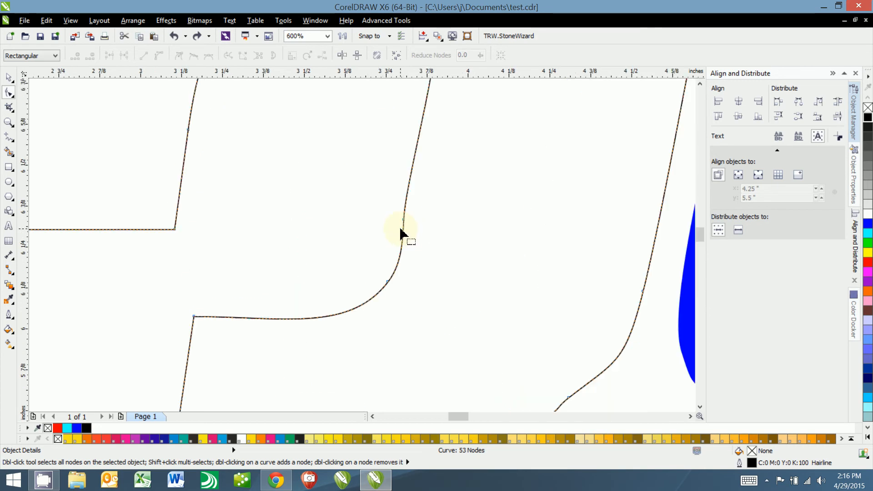
scroll(399, 233, "down", 2)
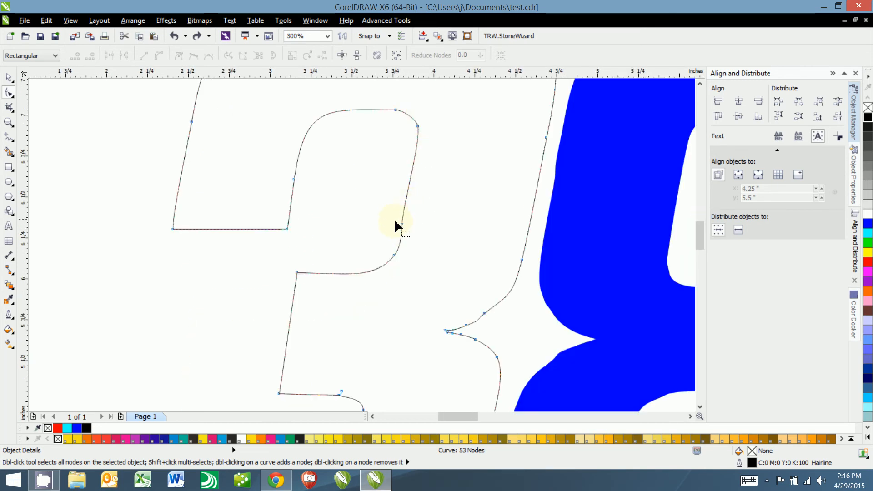
left_click(402, 224)
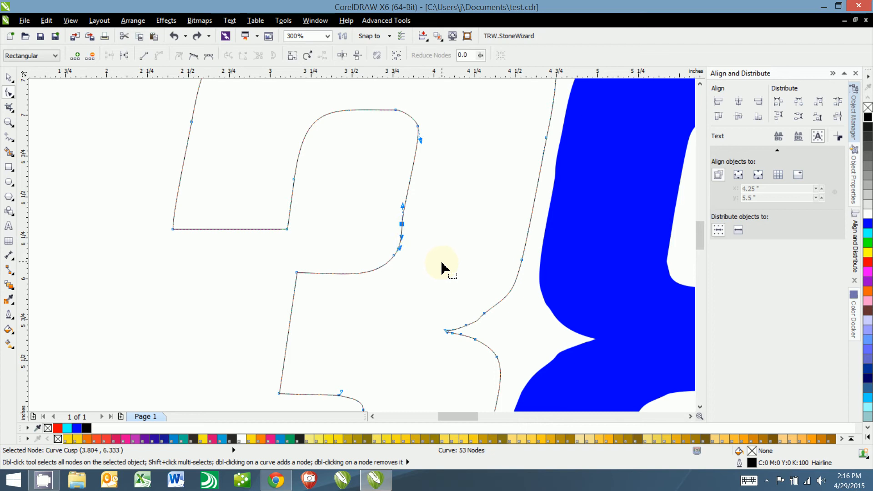
key("Delete")
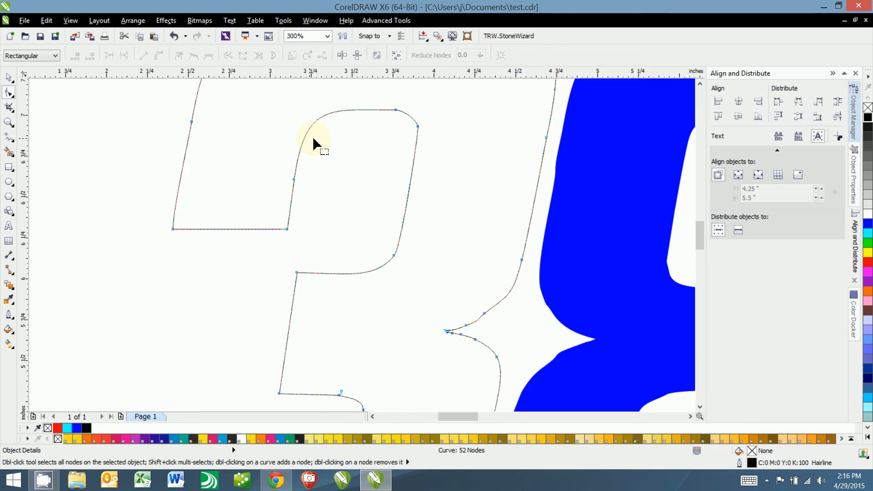
Step: Shift the straight left end segment of the 3's middle arm outward to the left, then undo the move
left_click_drag(473, 304, 405, 189)
left_click_drag(219, 229, 368, 160)
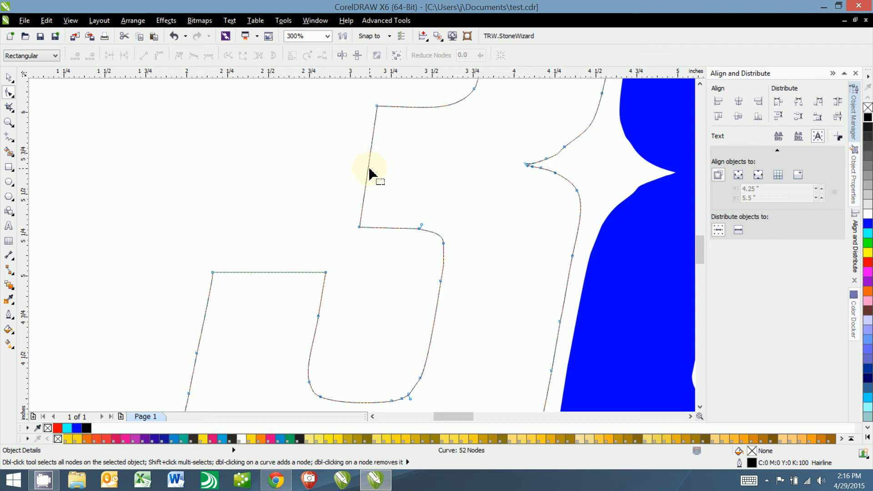
left_click(367, 168)
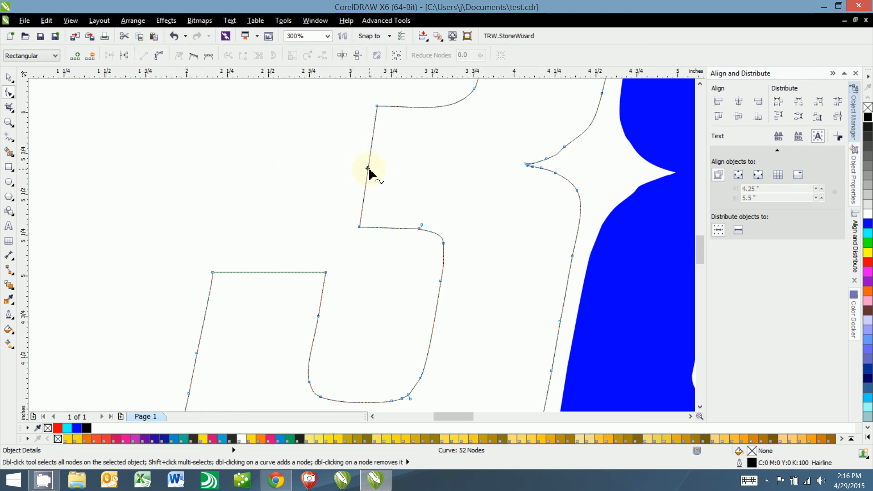
left_click_drag(369, 170, 292, 166)
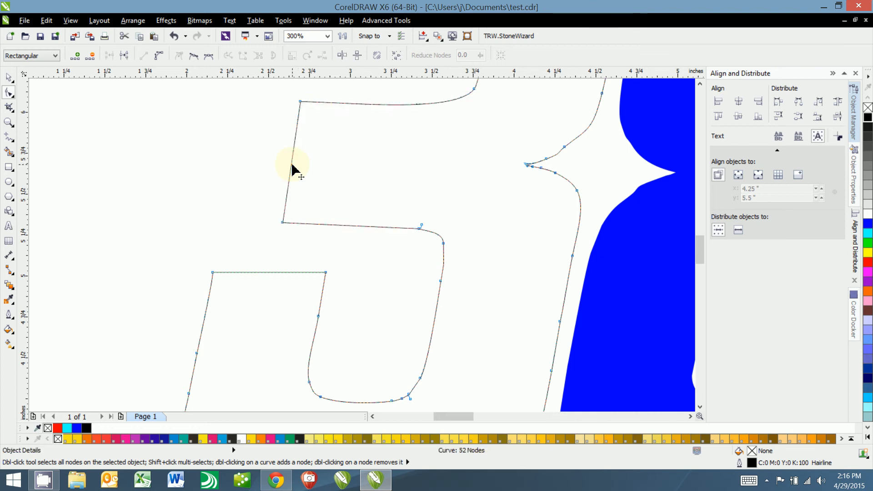
key("ctrl+z")
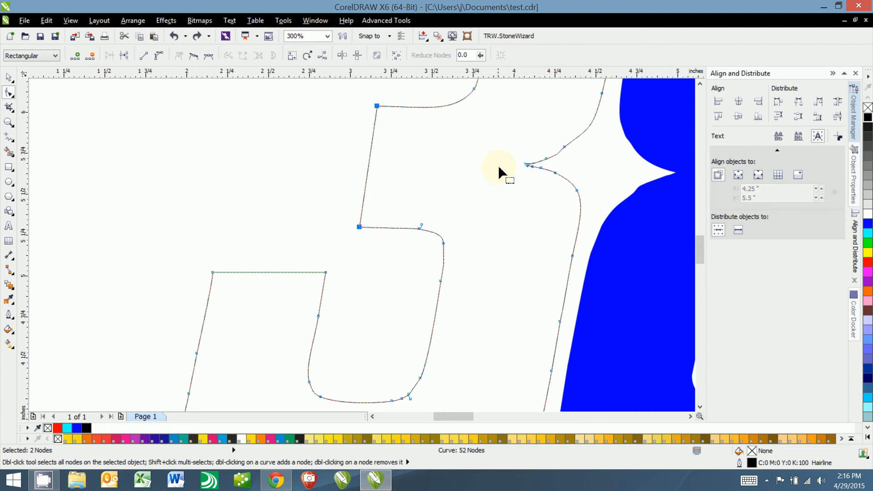
Step: Convert the middle arm's left end segment to a curve, then add a node halfway along it and pull it inward
left_click(367, 169)
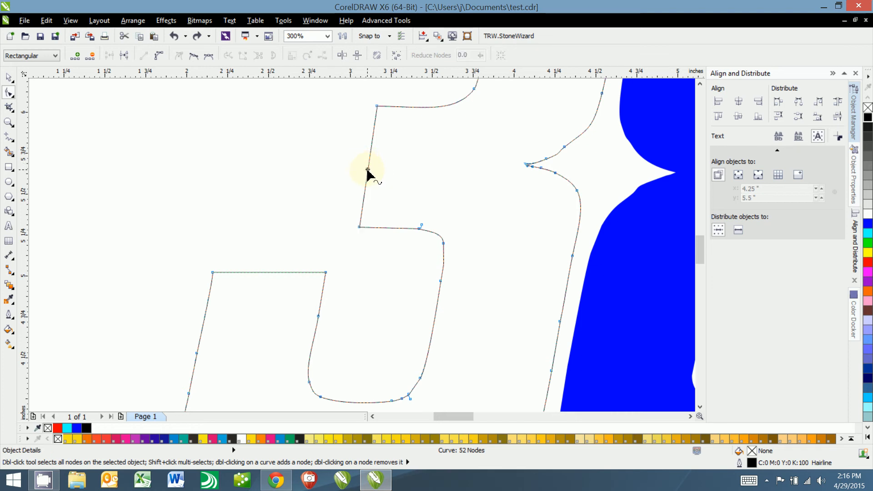
left_click(158, 56)
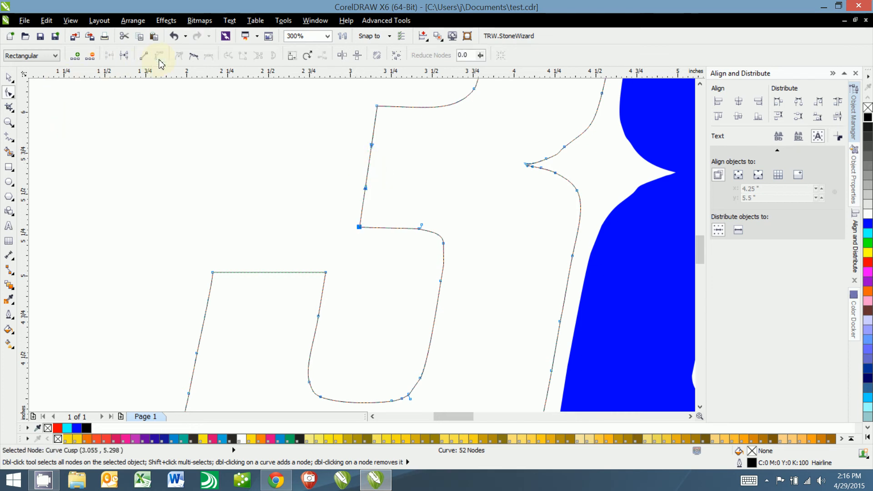
double_click(368, 165)
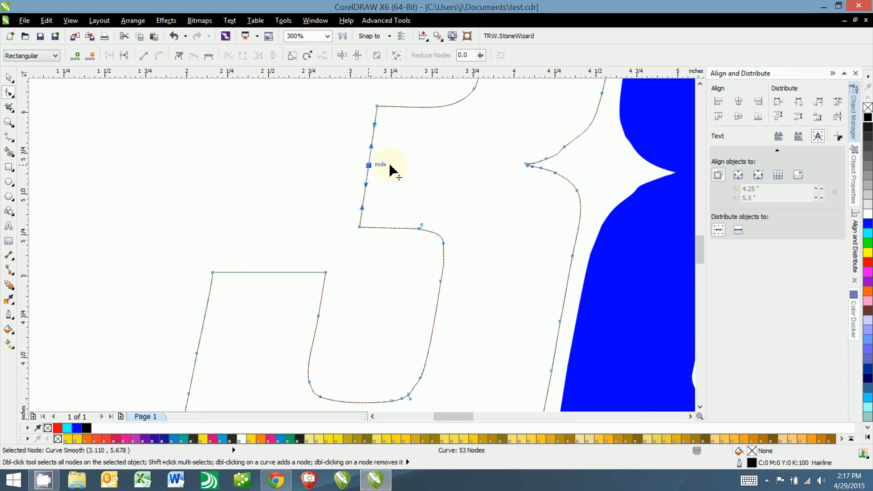
left_click_drag(368, 165, 434, 168)
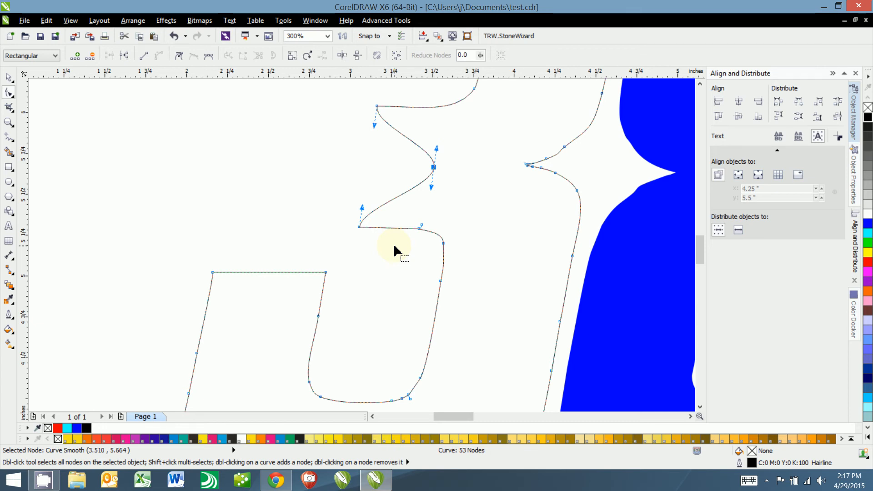
Step: Delete the added node, then add a new one halfway along the same segment and pull it inward about 0.4 inch
key("Delete")
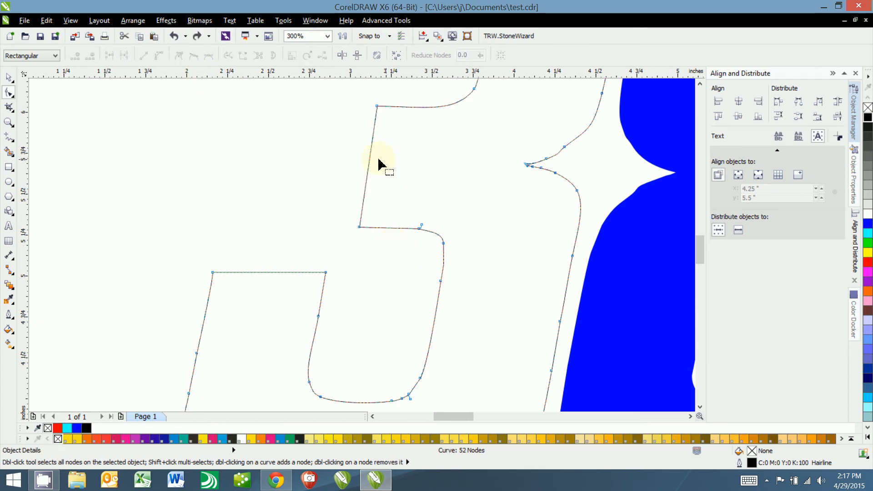
left_click(368, 165)
key("plus")
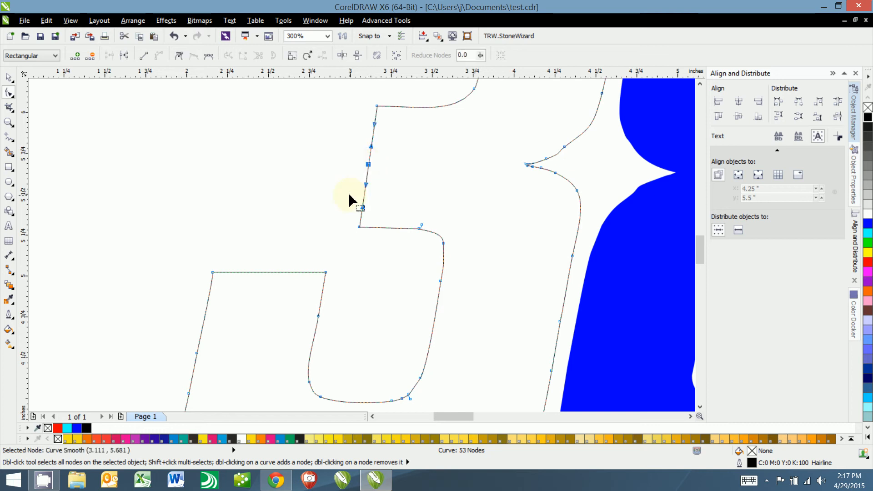
left_click_drag(368, 166, 435, 169)
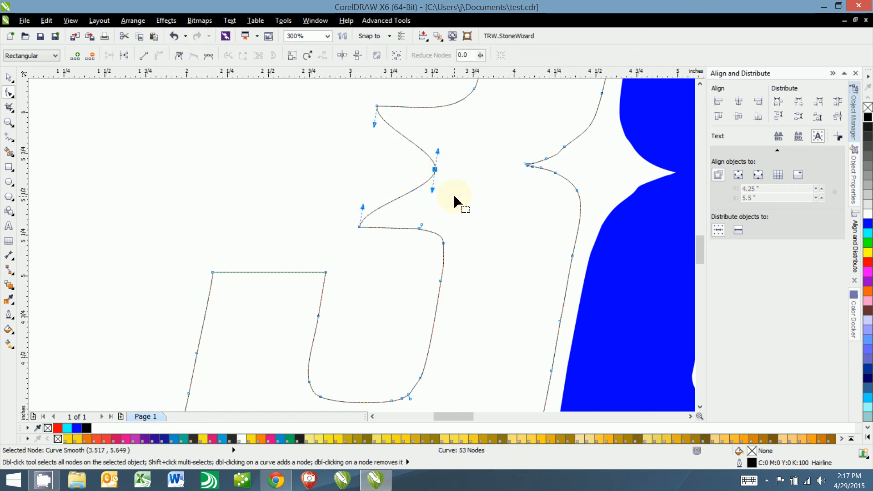
Step: Convert the curves above and below the added node to straight lines, selecting each segment's end nodes, then undo the conversions
left_click_drag(347, 97, 447, 223)
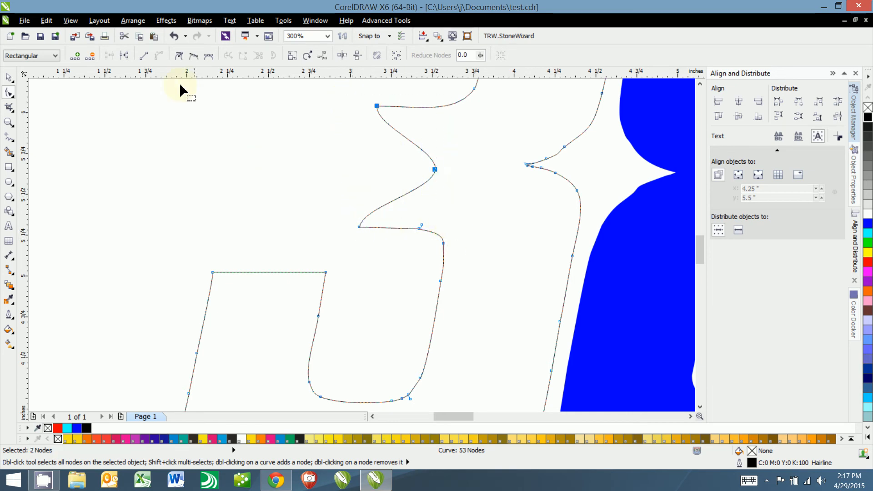
left_click(143, 55)
left_click_drag(337, 220, 384, 259)
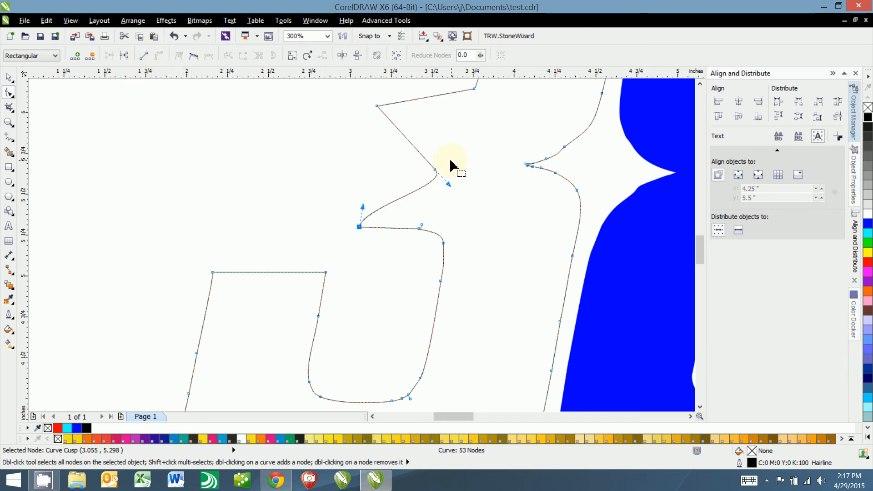
left_click_drag(450, 150, 426, 190)
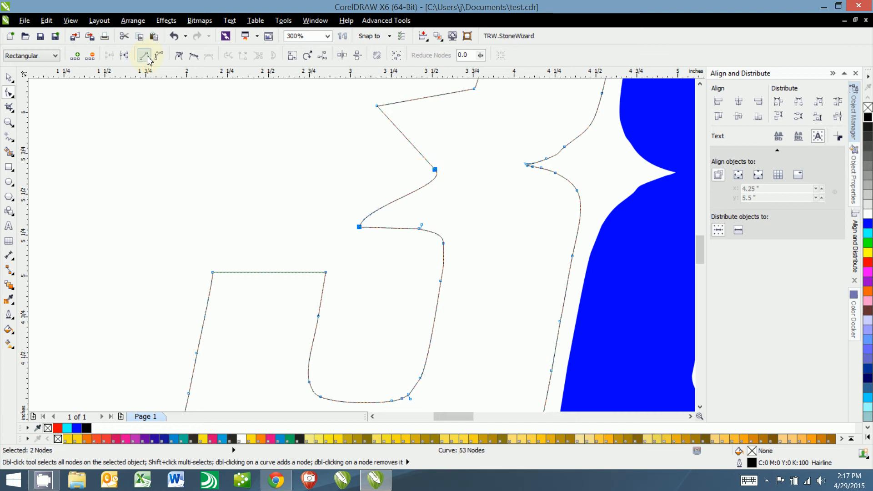
left_click(146, 57)
key("ctrl+z")
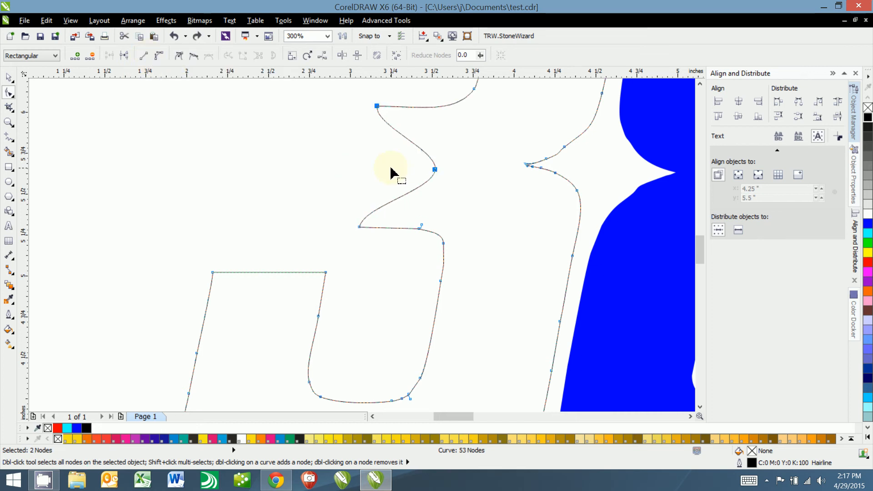
Step: Try converting to a line with only the middle arm's upper corner node selected, then undo the conversion
left_click(376, 106)
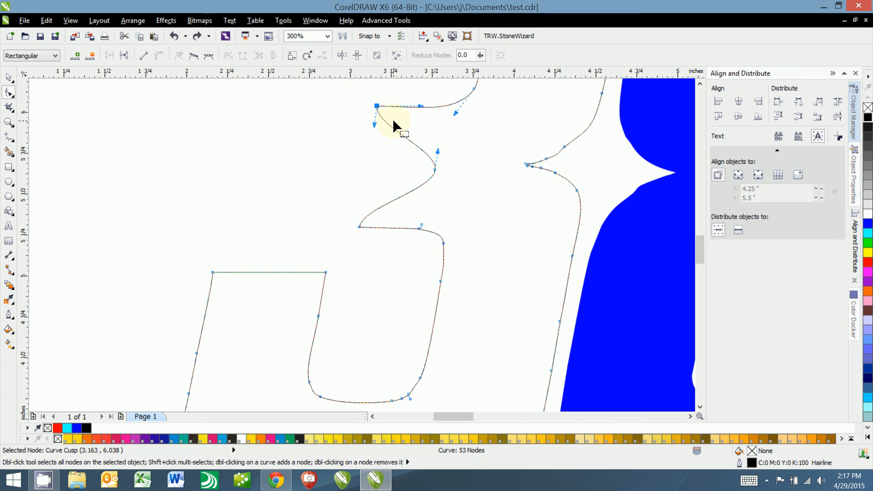
left_click(143, 56)
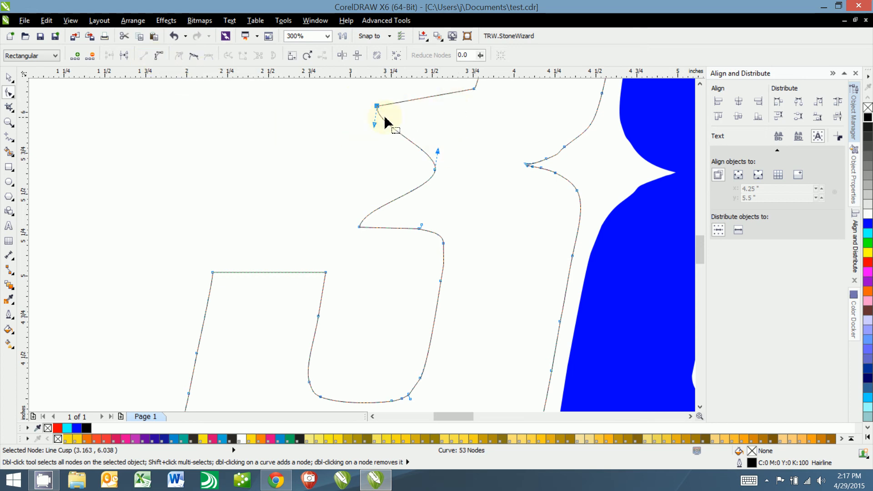
key("ctrl+z")
Step: Try converting the segment above the added node to a line with both its end nodes selected, then undo the conversion
left_click_drag(368, 99, 445, 201)
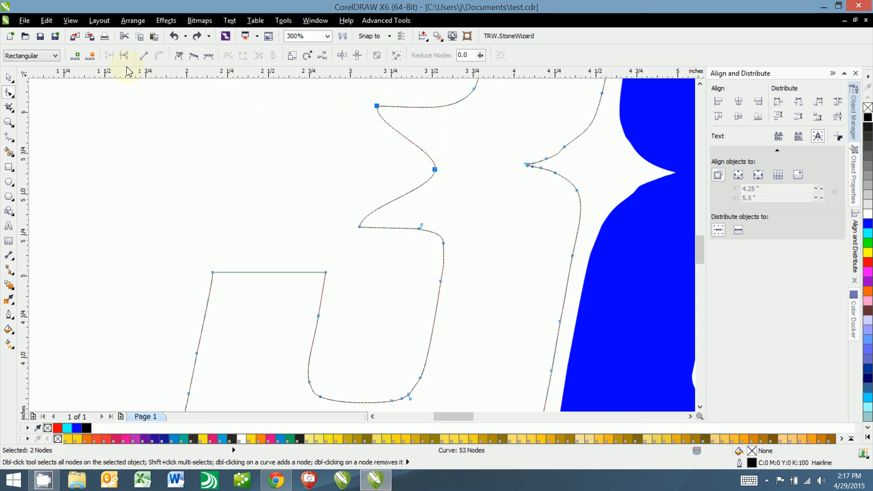
left_click(145, 58)
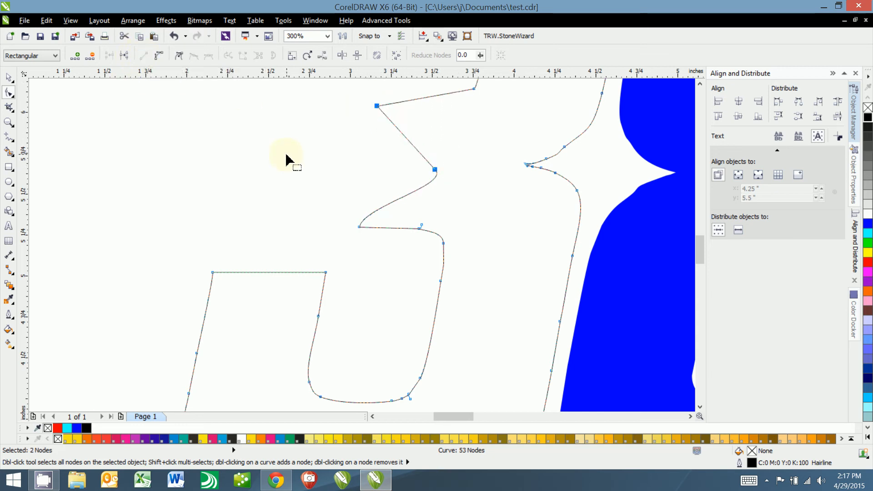
key("ctrl+z")
Step: Convert the curved segments above and below the added node to straight lines, one segment at a time
left_click(435, 169)
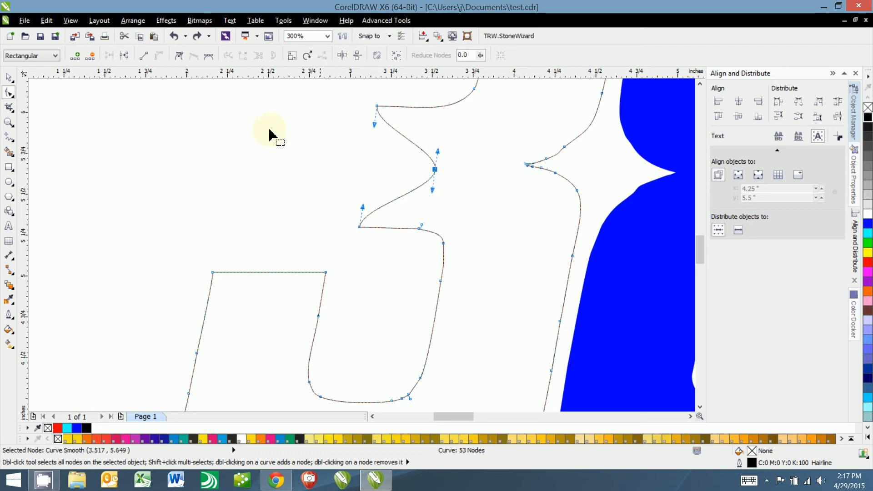
left_click(145, 56)
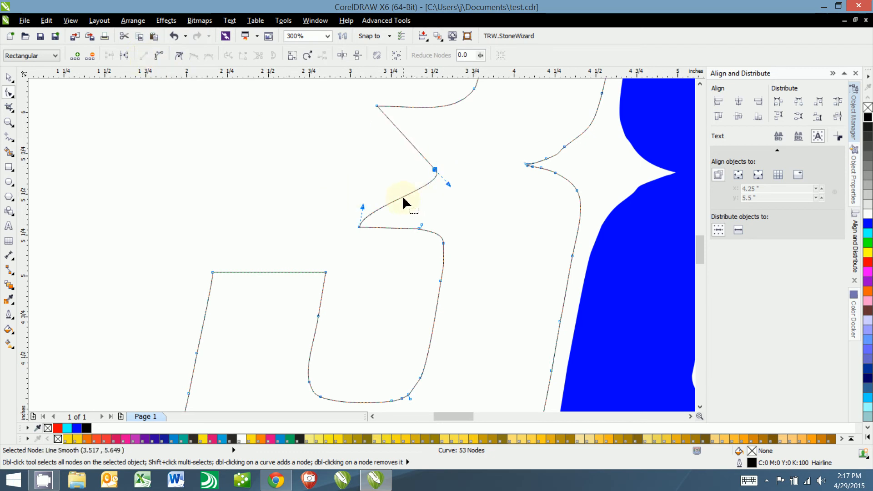
left_click(402, 198)
left_click(145, 57)
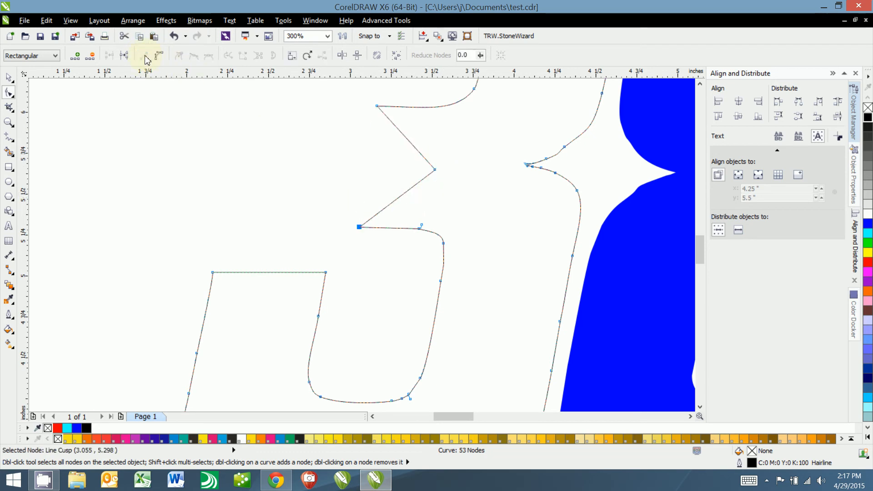
left_click(285, 169)
Step: Undo the line conversions and the inward pull of the added node, then delete that node from the middle arm's end
left_click_drag(435, 202, 312, 298)
key("ctrl+z")
key("ctrl+z")
key("ctrl+z")
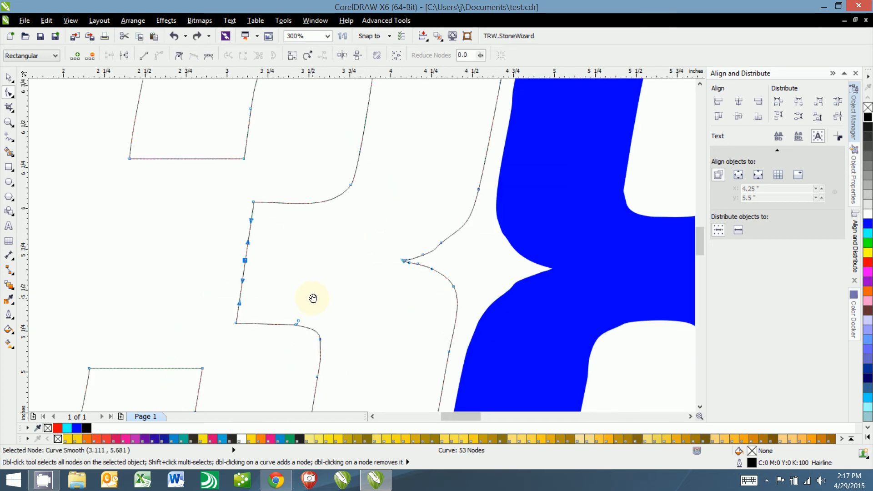
key("Delete")
Step: Delete the outer excess node on the curve just above the notch in the 3's outer edge
scroll(290, 159, "down", 2)
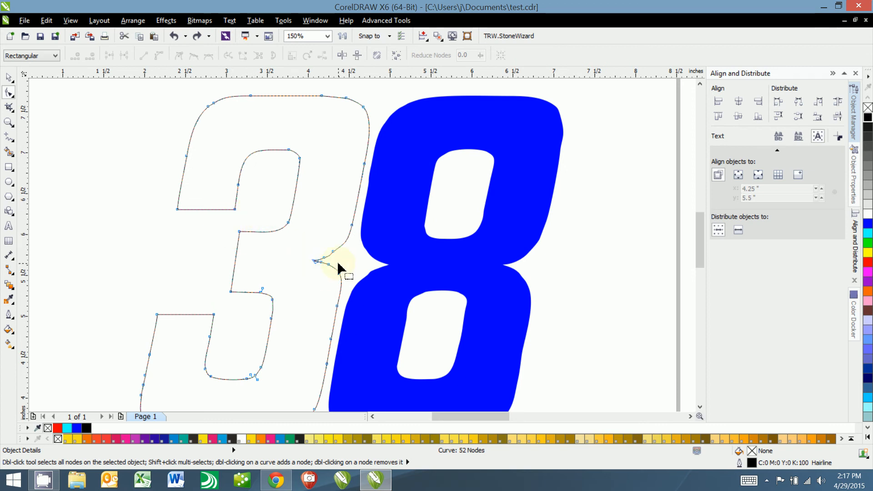
scroll(334, 265, "up", 4)
scroll(328, 268, "down", 2)
left_click_drag(307, 235, 350, 263)
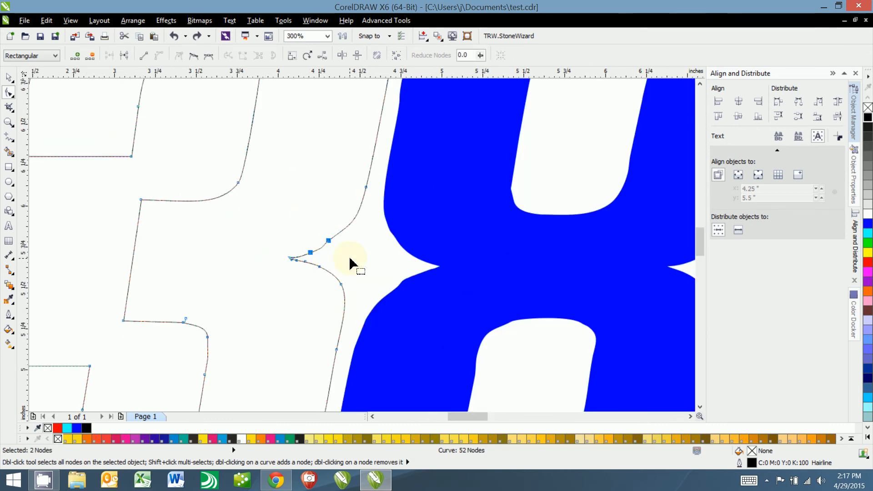
left_click_drag(320, 226, 352, 259)
key("Delete")
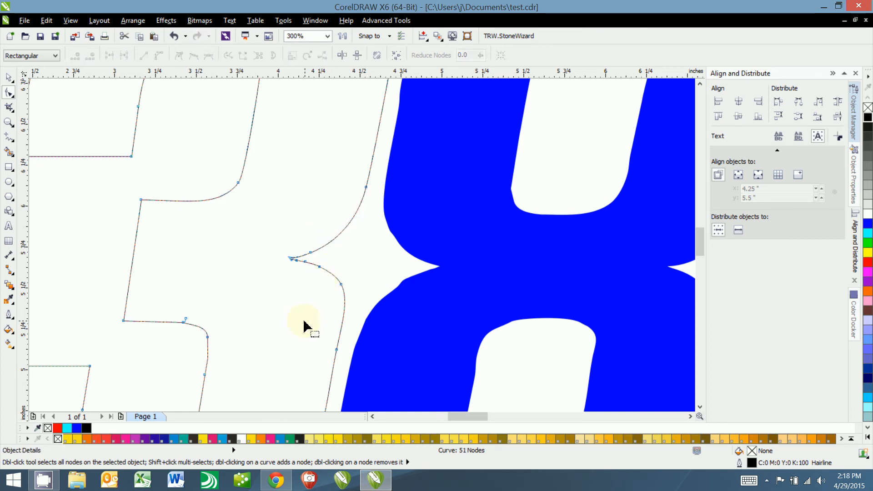
Step: Delete the node on the rounded corner below the middle arm and pull the curve outward to round the corner again
left_click_drag(305, 292, 346, 157)
left_click_drag(234, 194, 270, 225)
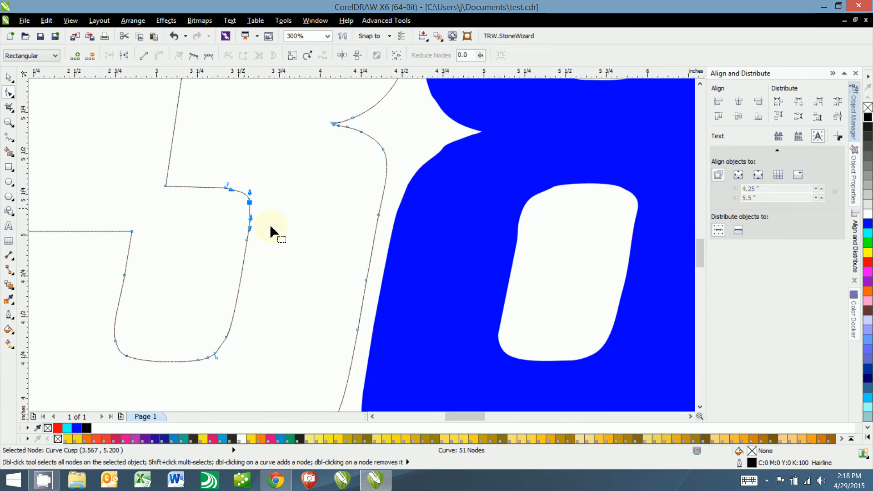
key("Delete")
scroll(231, 199, "up", 1)
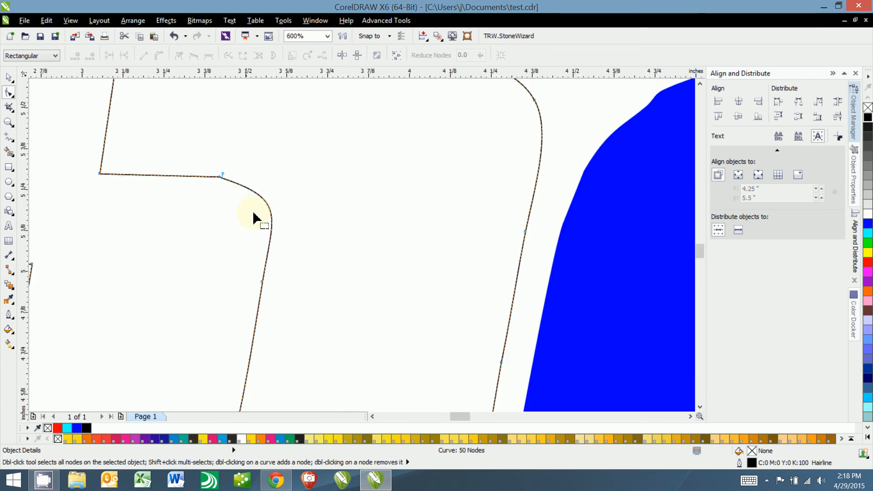
left_click_drag(254, 213, 284, 181)
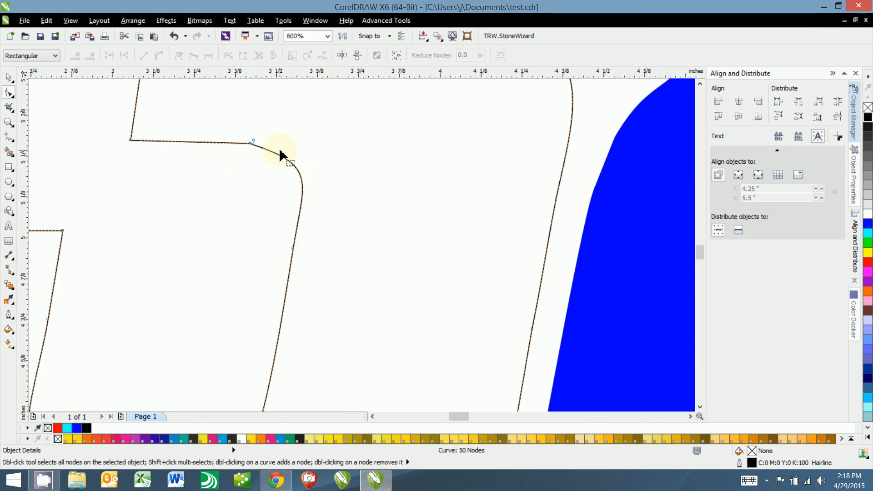
left_click_drag(282, 154, 281, 147)
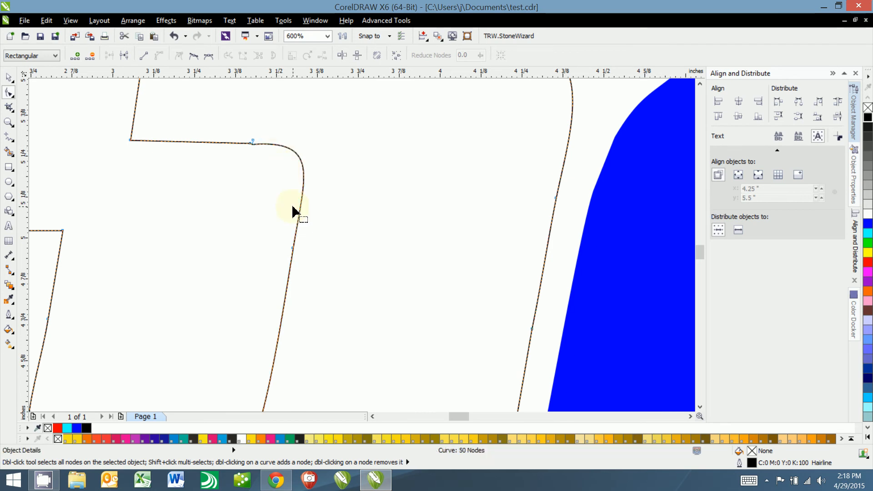
Step: Delete the second node of the tiny kink before the rounded corner, then pull the curve outward to line up with the edge
scroll(246, 145, "up", 3)
scroll(253, 144, "down", 2)
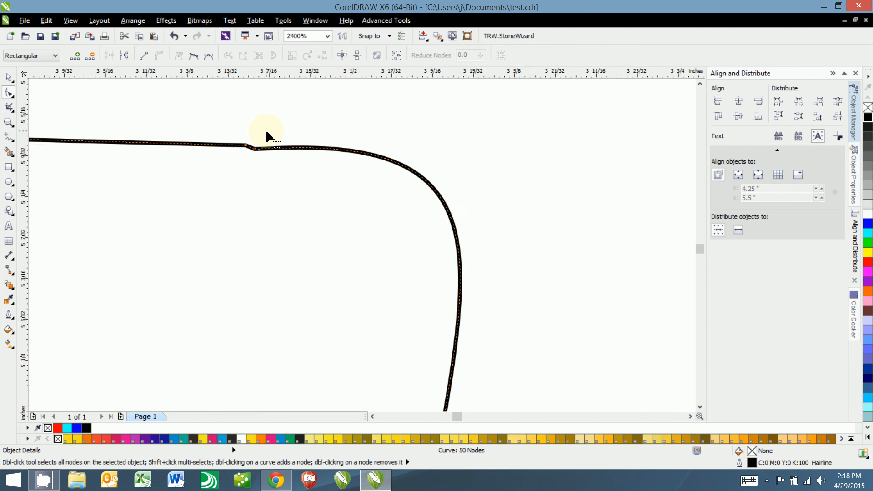
scroll(255, 143, "up", 3)
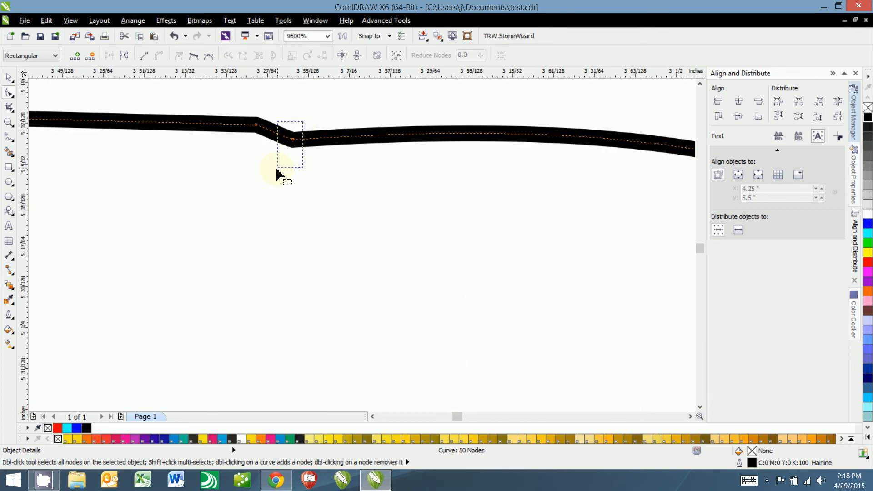
key("Delete")
scroll(340, 182, "down", 3)
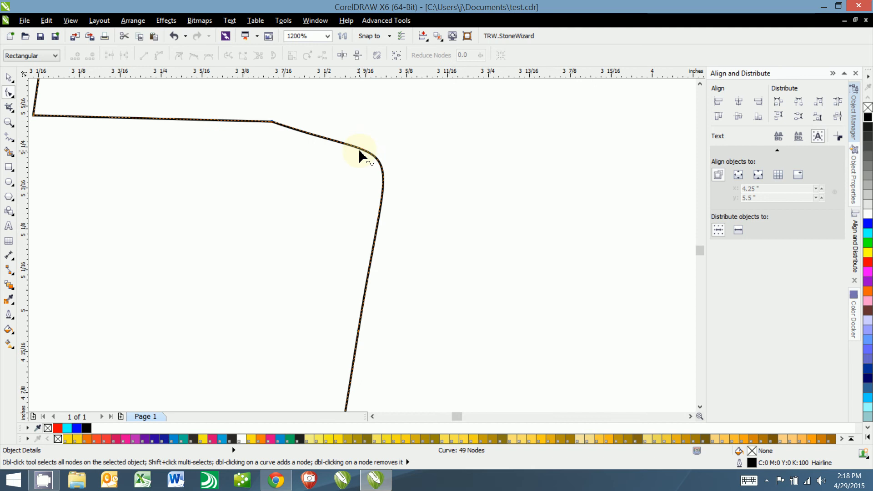
left_click_drag(360, 152, 364, 126)
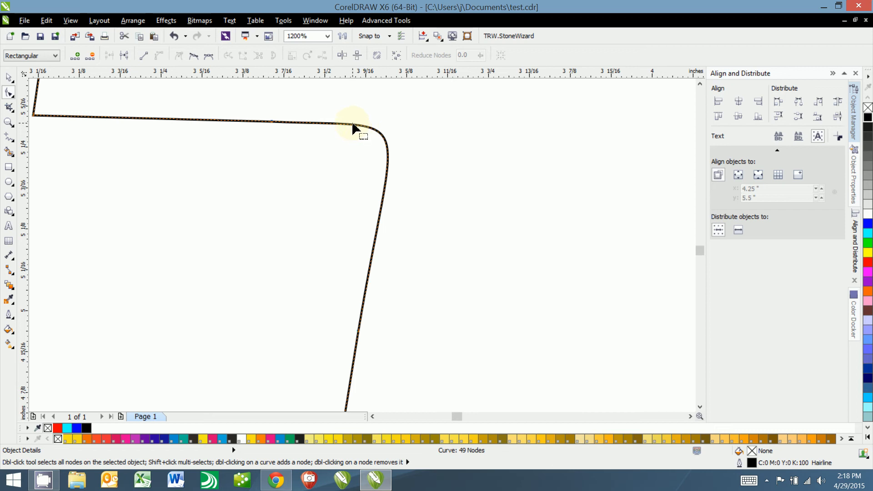
Step: Try deleting the old kink node on the middle arm's lower edge, then undo the deletion
left_click(352, 126)
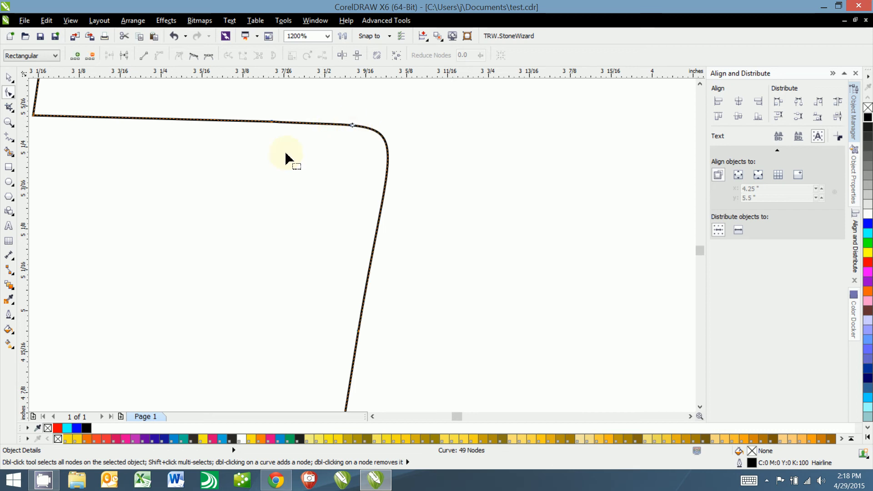
left_click_drag(245, 109, 289, 155)
key("Delete")
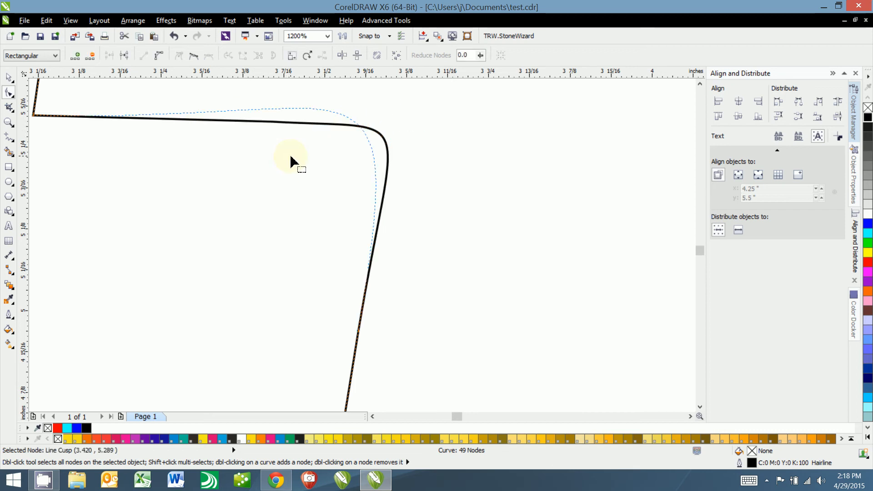
key("ctrl+z")
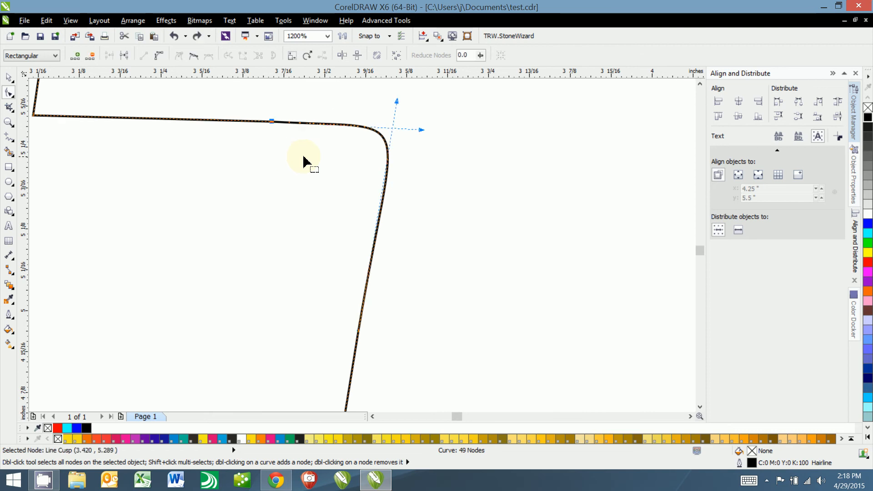
Step: Add a node where the rounding of the corner below the middle arm begins
left_click(358, 129)
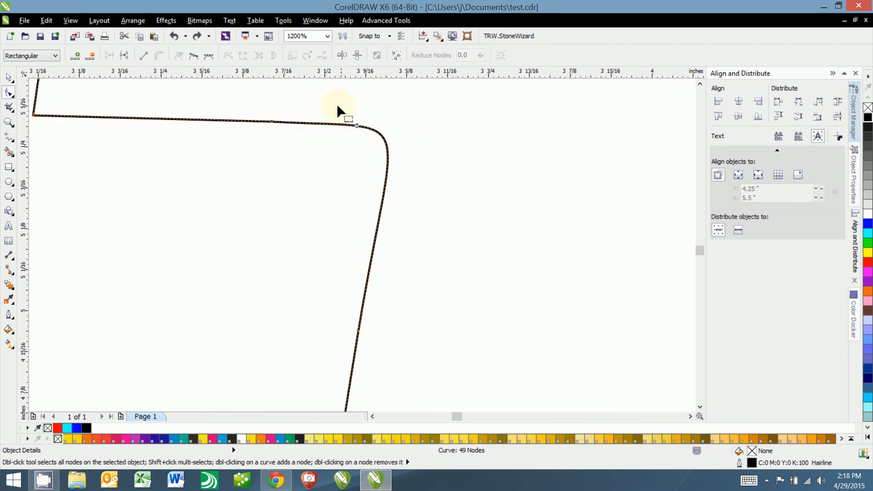
double_click(360, 128)
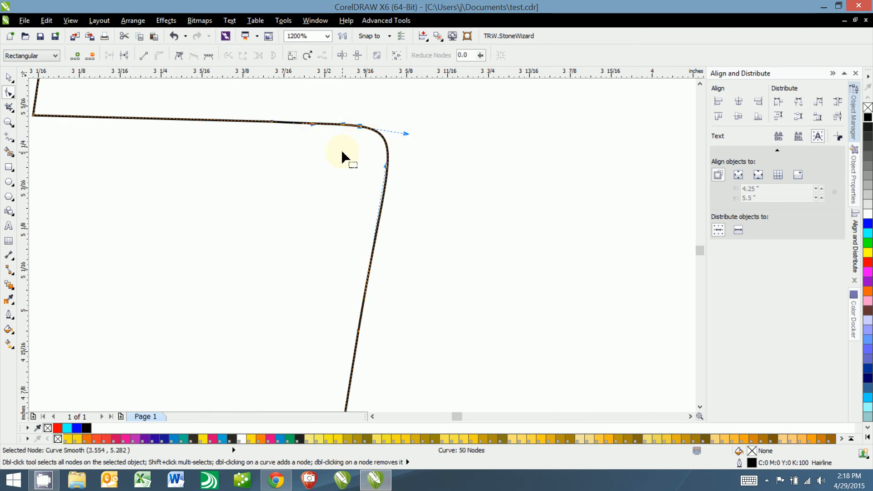
left_click(360, 128)
Step: Delete the old kink node before the added one and convert the middle arm's lower edge to a straight line
left_click_drag(249, 104, 304, 160)
key("Delete")
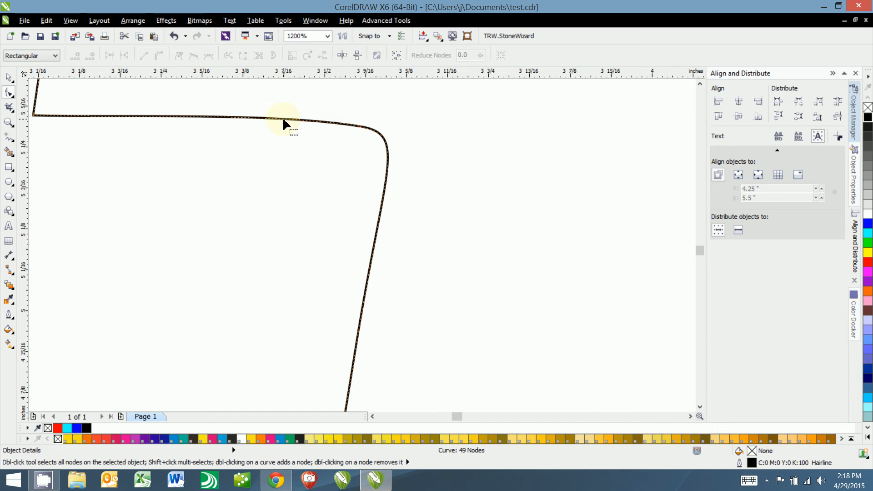
left_click(144, 56)
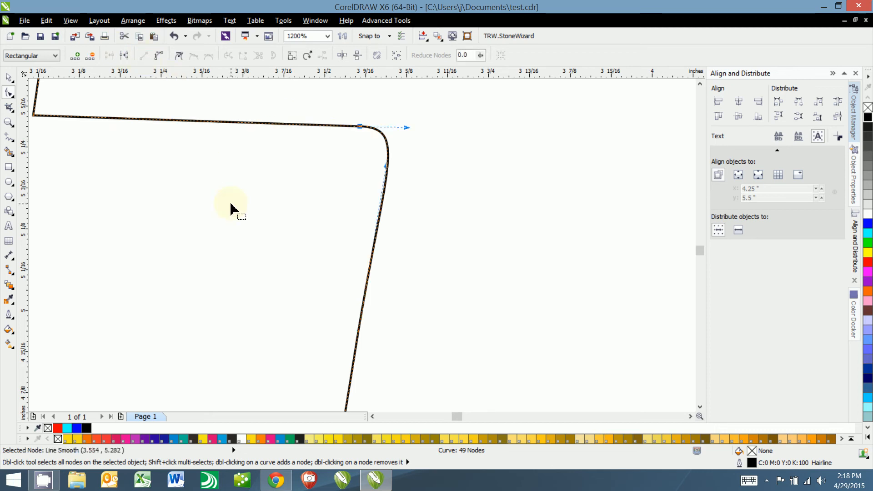
Step: Delete the excess node on the inner edge just below the rounded corner
scroll(231, 209, "down", 4)
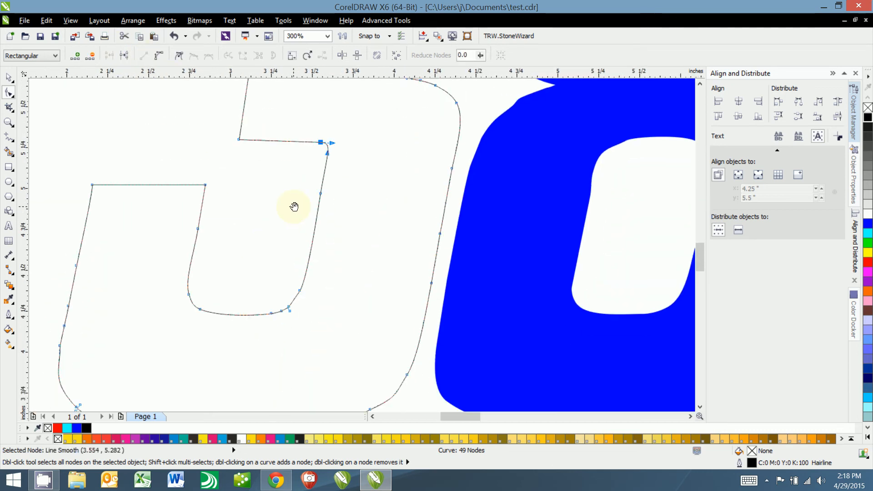
left_click(321, 194)
key("Delete")
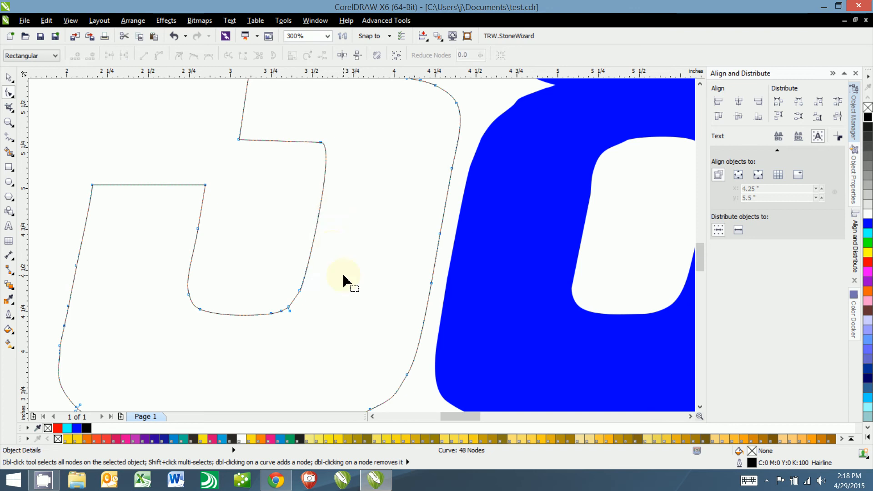
Step: Delete the upper node of the close pair at the kink in the lower bowl's inner curve
scroll(302, 317, "up", 4)
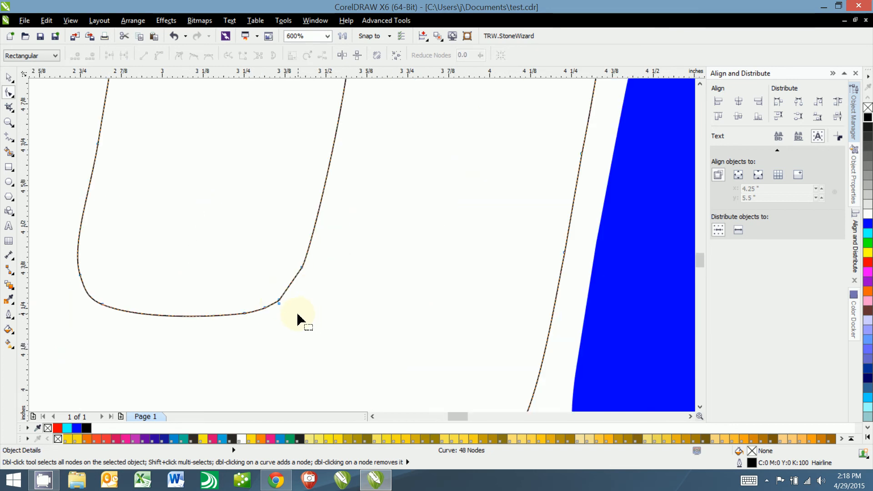
scroll(279, 302, "up", 2)
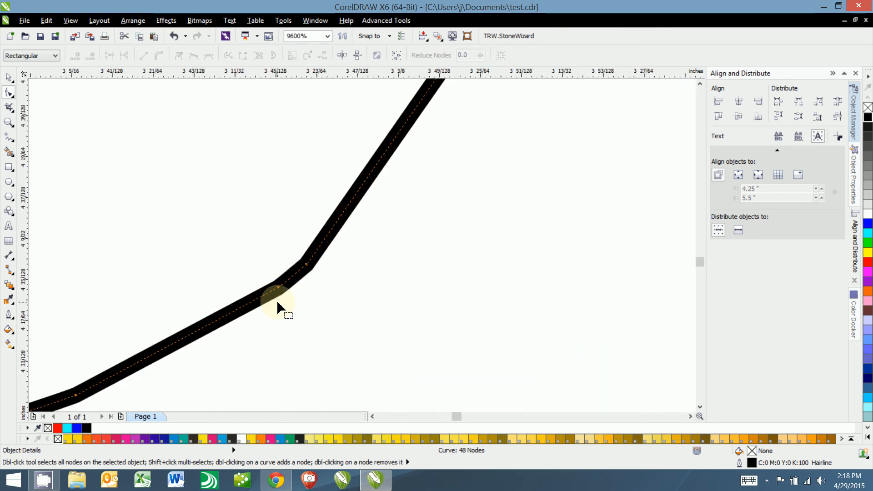
left_click_drag(252, 237, 326, 276)
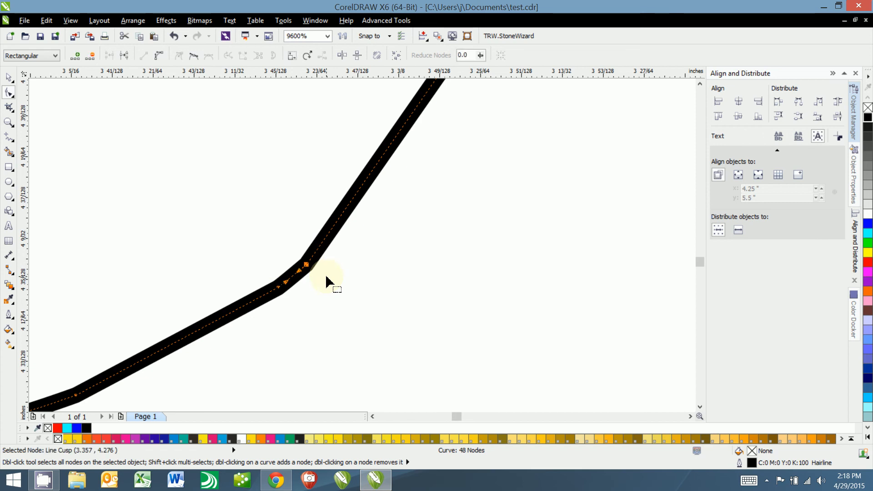
key("Delete")
Step: Select all nodes of the 3 to examine them, then do the same on the 8 and on its left edge
scroll(328, 284, "down", 7)
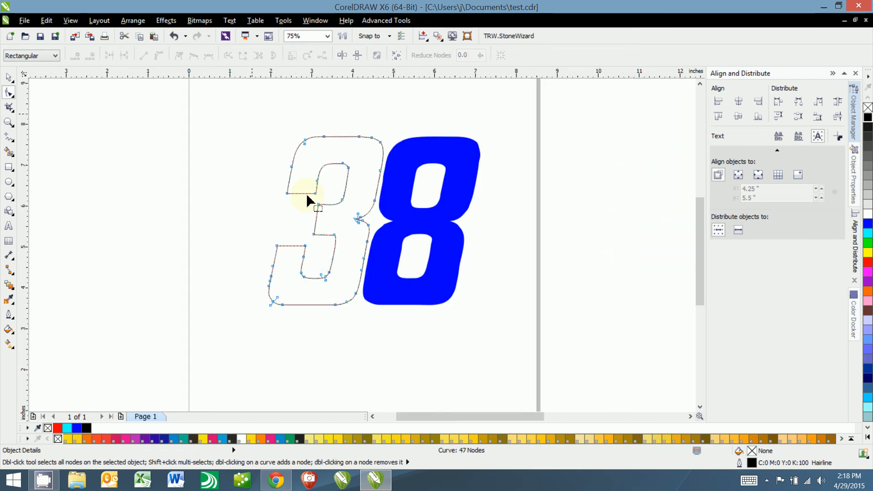
left_click_drag(253, 110, 409, 363)
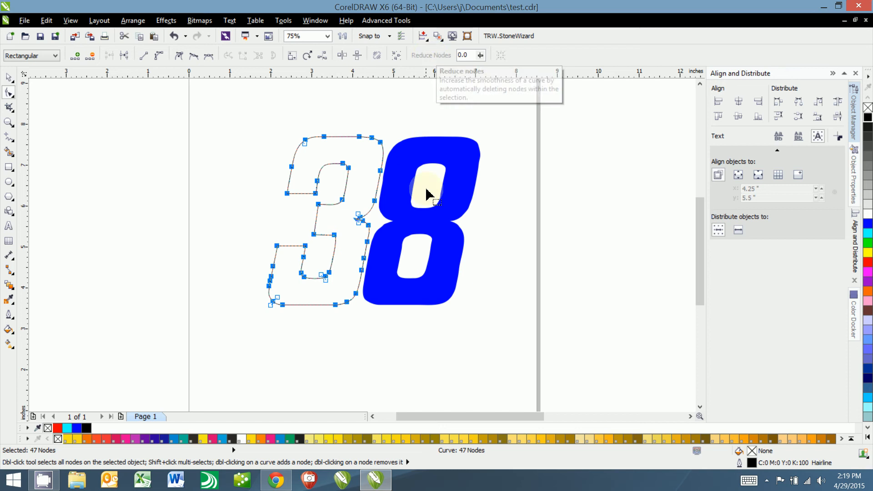
left_click(456, 204)
left_click_drag(495, 131, 353, 325)
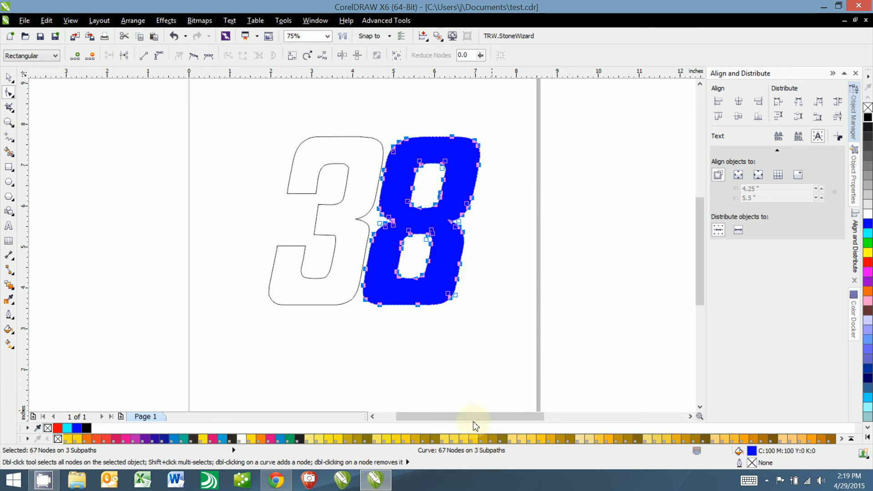
left_click_drag(185, 81, 390, 335)
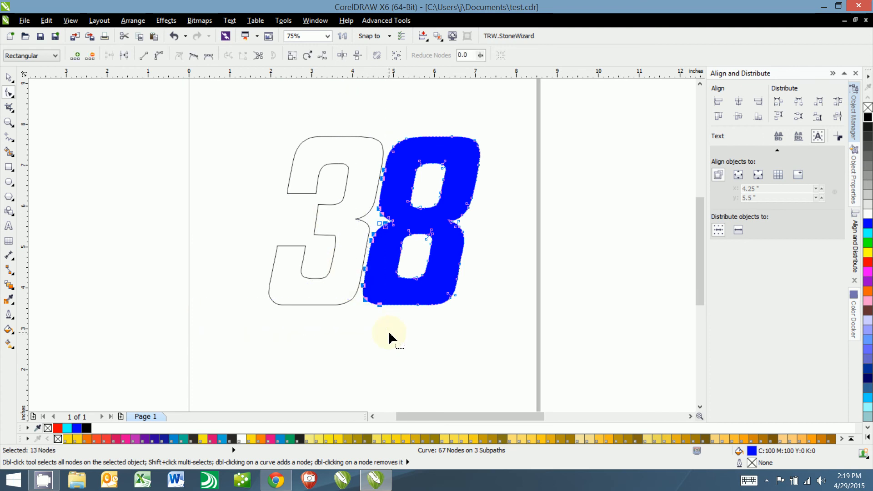
Step: Select the outline of the 3 again and activate the Shape tool on it
key("space")
left_click(283, 304)
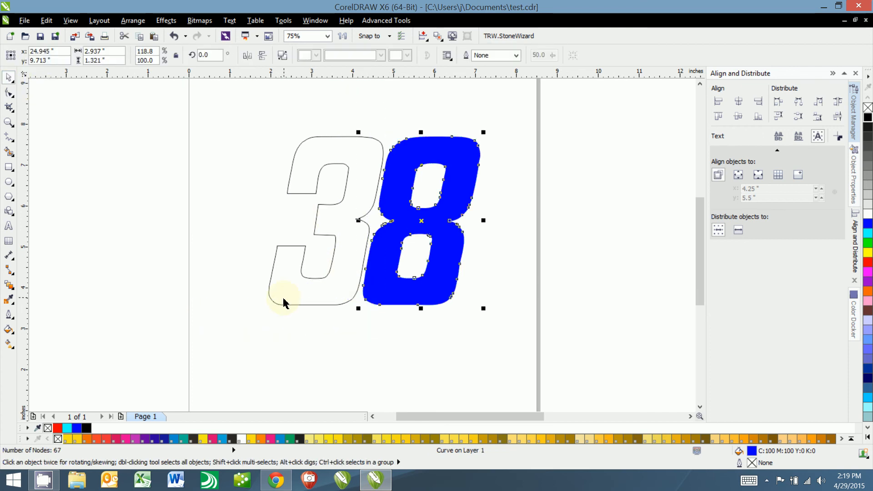
left_click(7, 94)
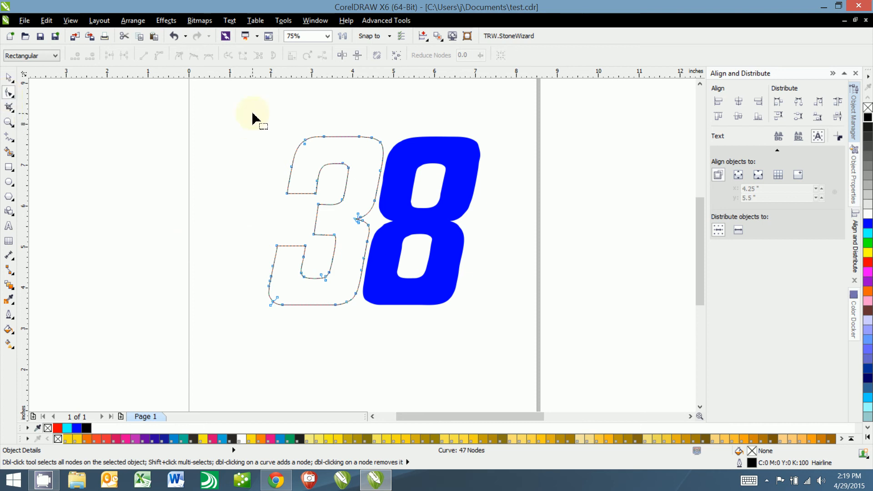
Step: Select all nodes of the 3's outline to review them, and clear the node selection again
left_click_drag(253, 113, 385, 329)
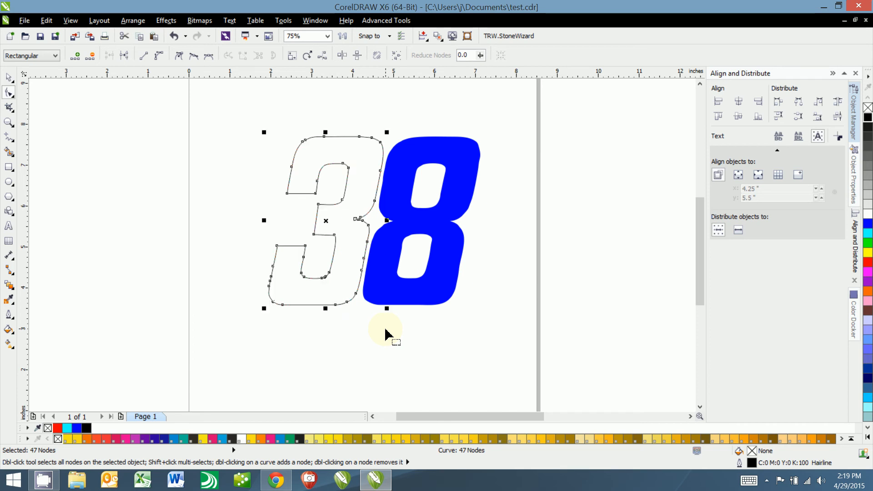
key("space")
key("space")
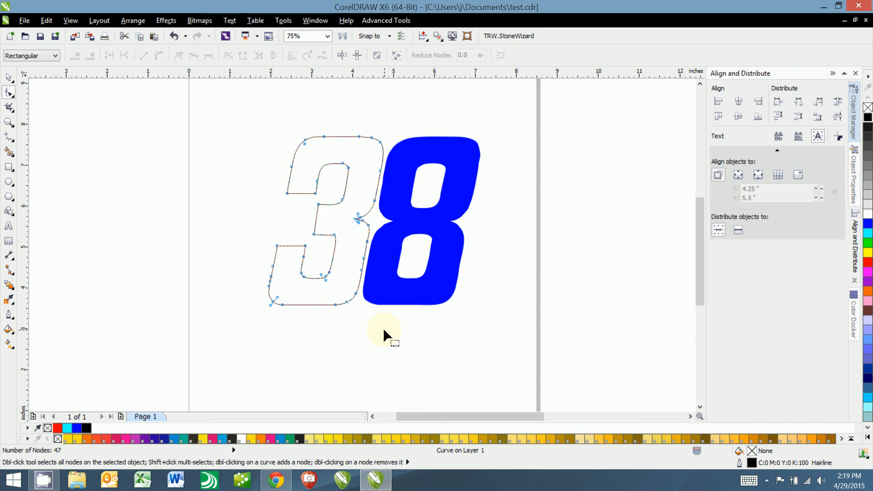
Step: Remove the tiny loop just below the tip of the notch between the bowls by repositioning the curve's control handles along the outline
scroll(354, 220, "up", 10)
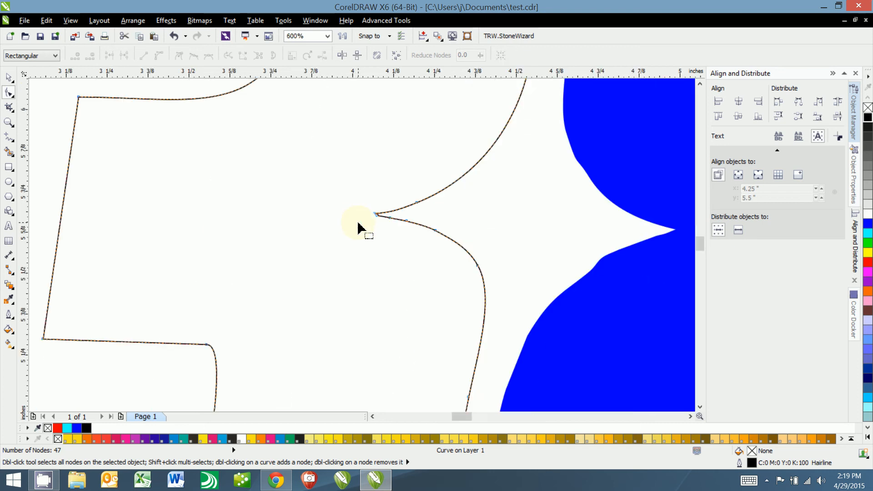
scroll(385, 198, "up", 5)
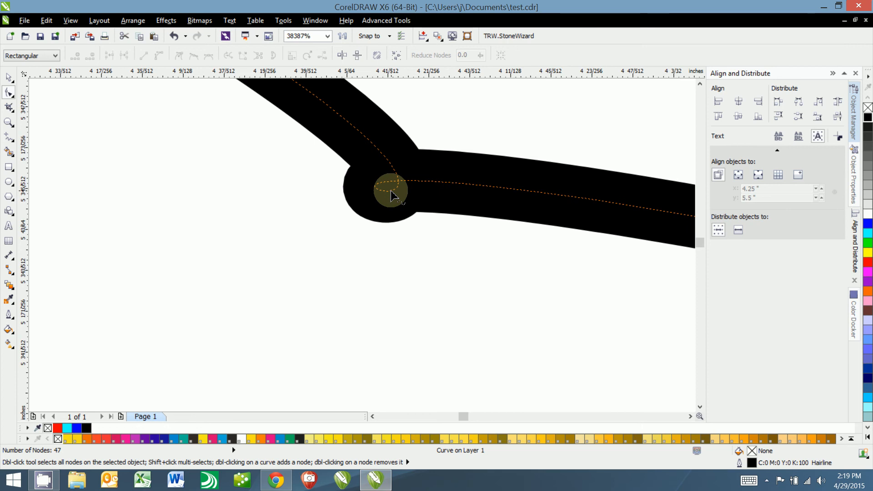
scroll(391, 196, "down", 2)
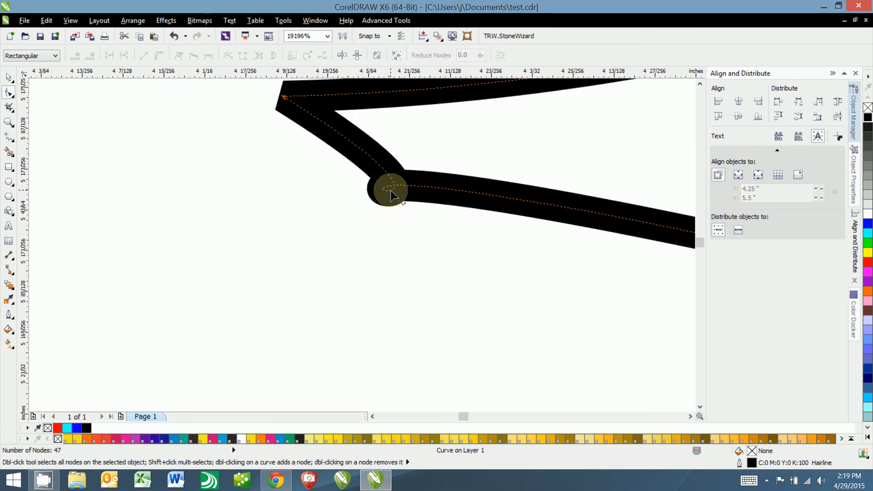
left_click(391, 197)
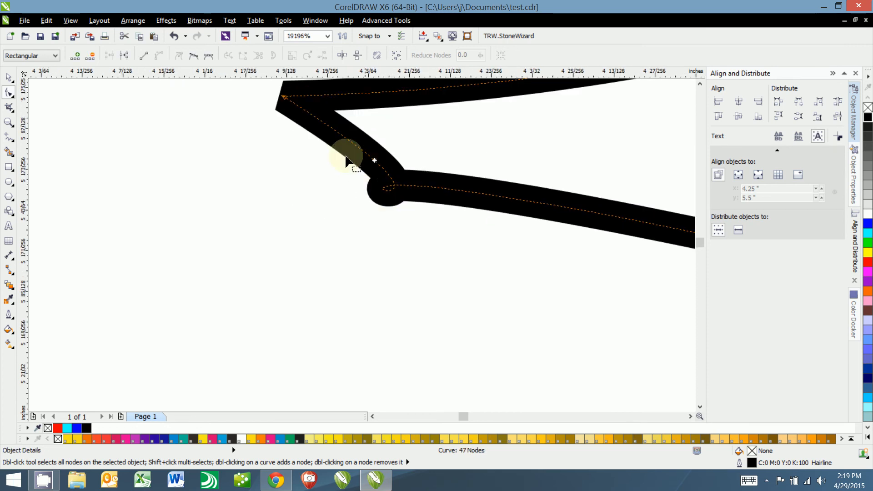
left_click(284, 97)
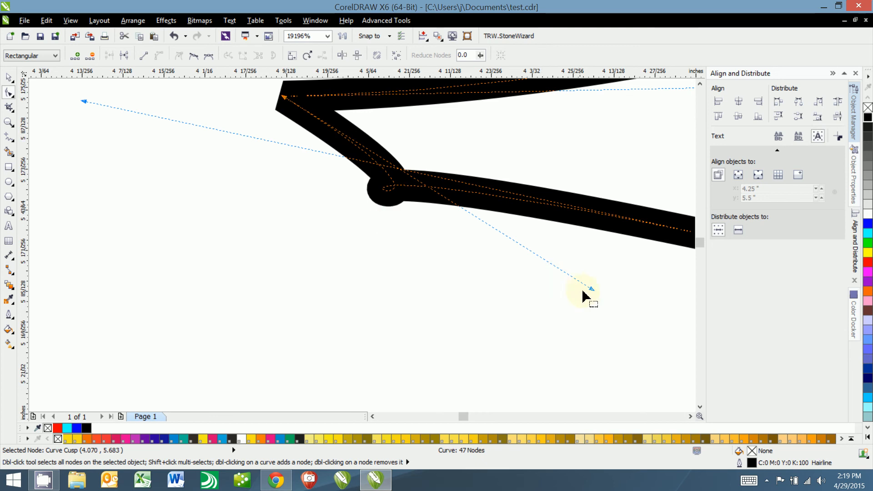
left_click_drag(592, 288, 568, 276)
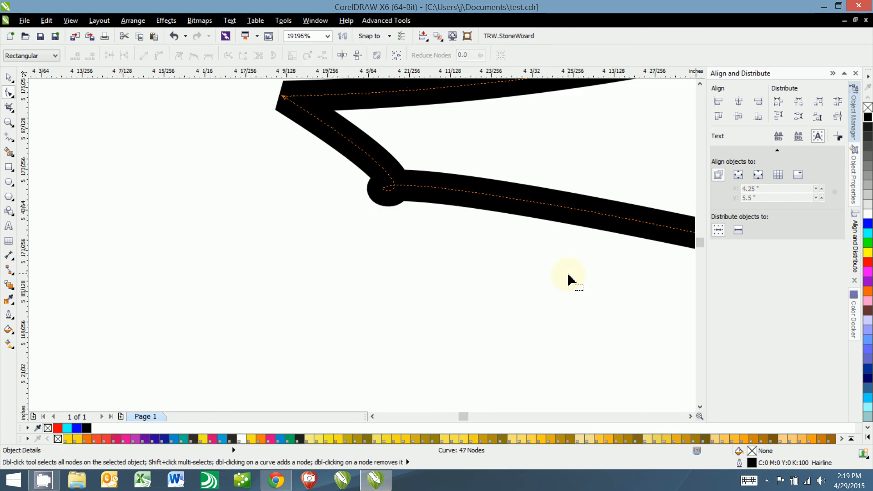
left_click_drag(260, 87, 334, 131)
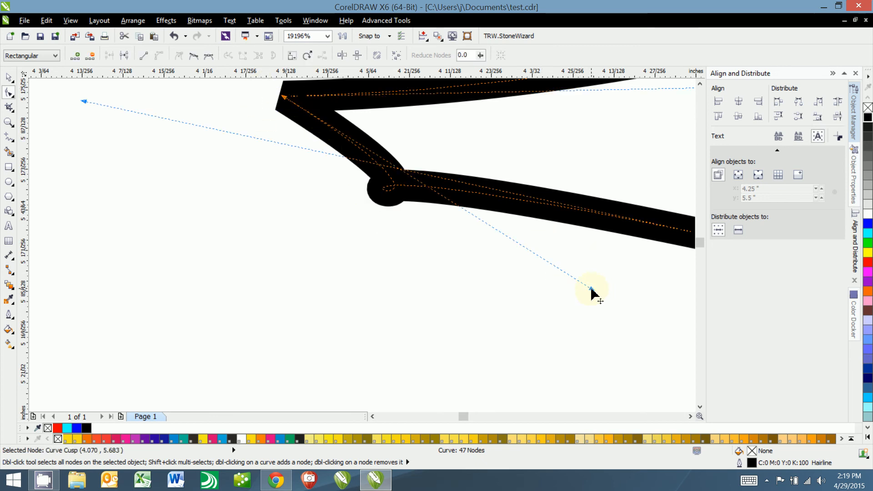
left_click_drag(591, 289, 481, 172)
scroll(500, 221, "down", 1)
left_click_drag(541, 281, 338, 244)
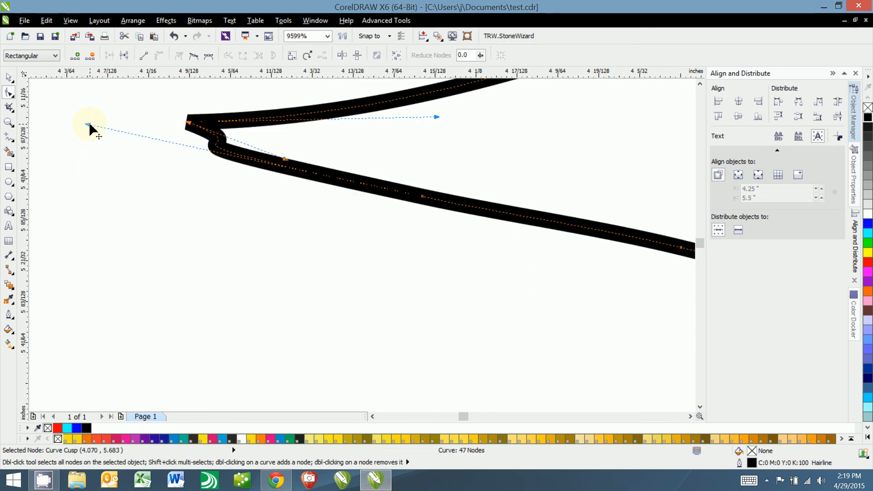
left_click_drag(90, 130, 349, 181)
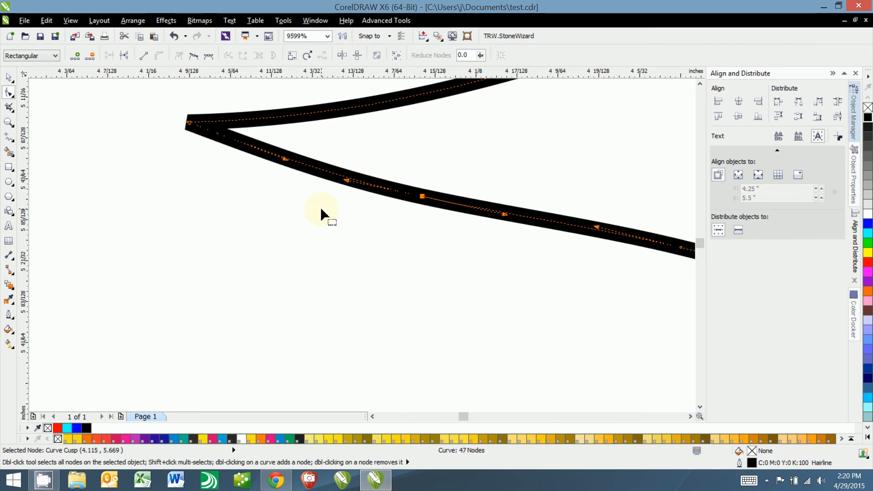
Step: Delete the selected excess node on the lower edge of the notch near its tip
scroll(321, 214, "down", 1)
scroll(321, 214, "up", 1)
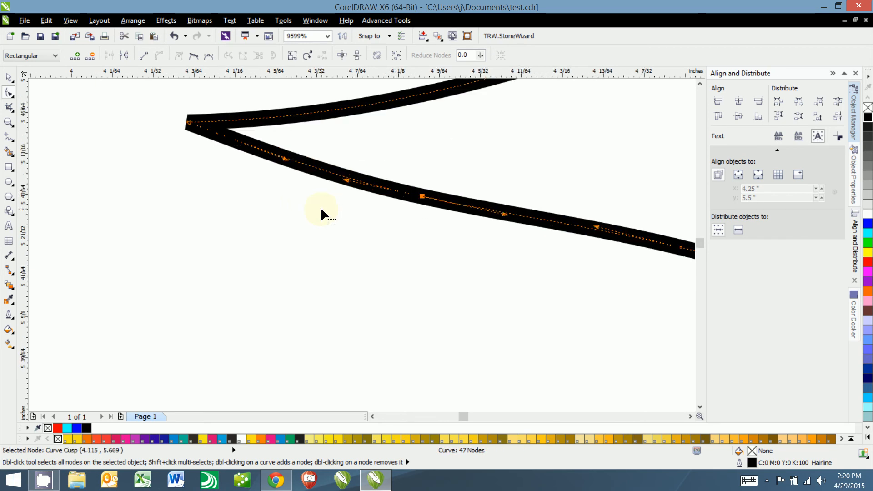
scroll(321, 213, "down", 1)
scroll(395, 188, "down", 2)
scroll(377, 214, "up", 2)
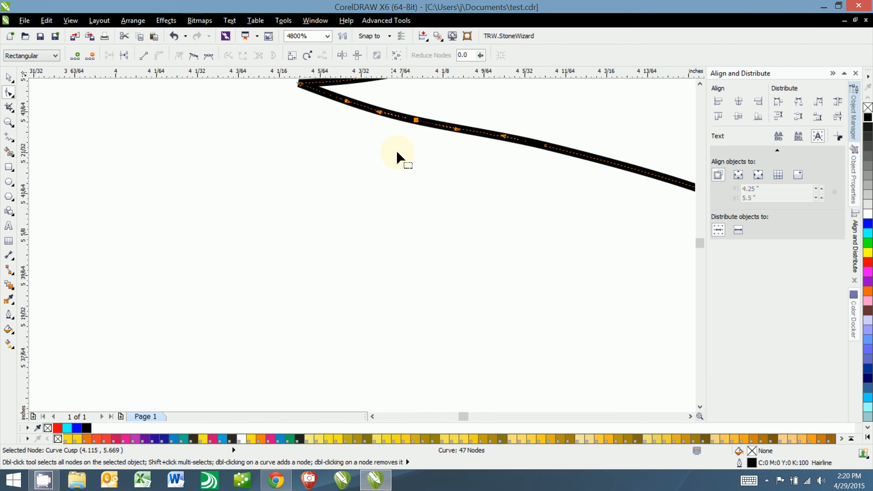
key("Delete")
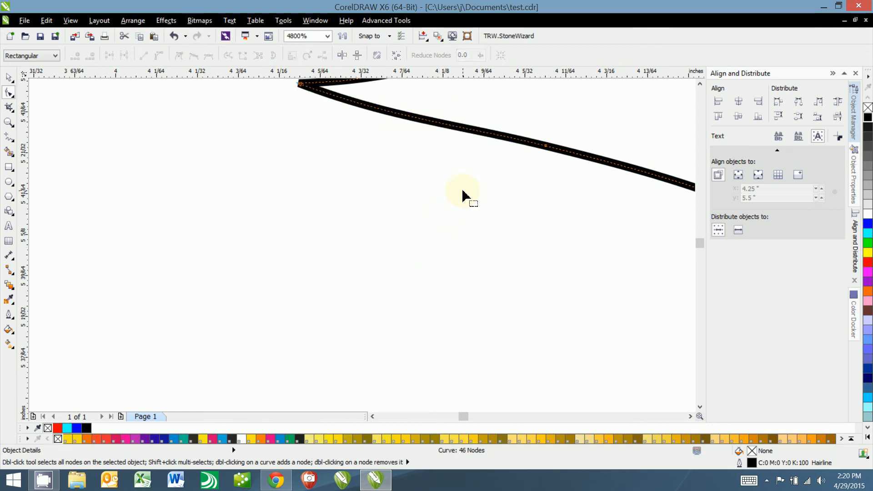
Step: Delete the two excess nodes around the lower-right corner of the lower bowl's inner curve
scroll(513, 199, "down", 2)
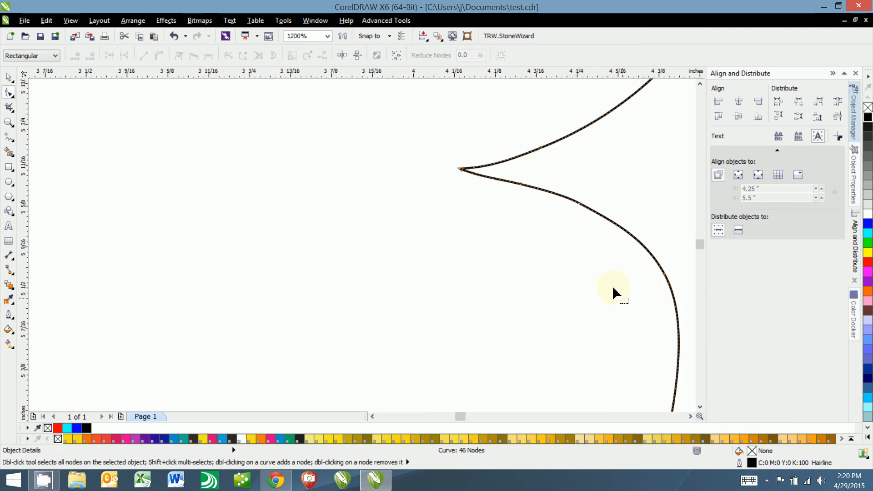
left_click_drag(613, 288, 402, 108)
left_click_drag(419, 292, 401, 157)
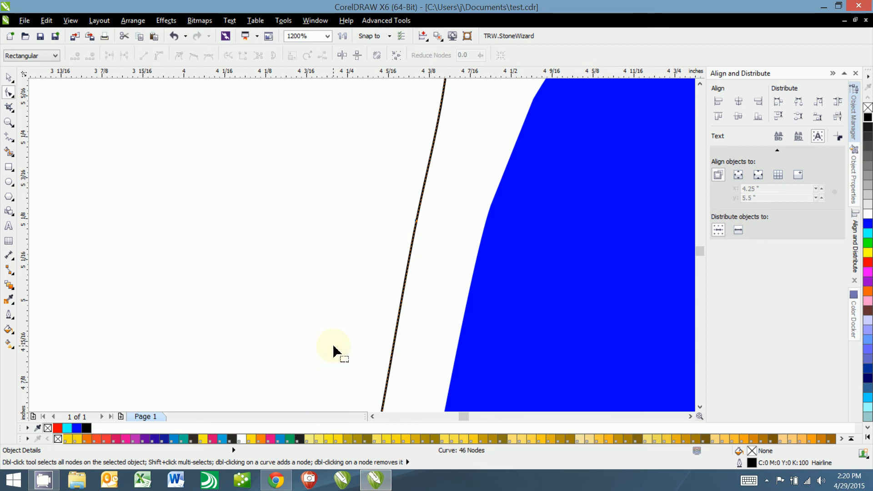
scroll(334, 351, "down", 2)
left_click_drag(328, 342, 404, 203)
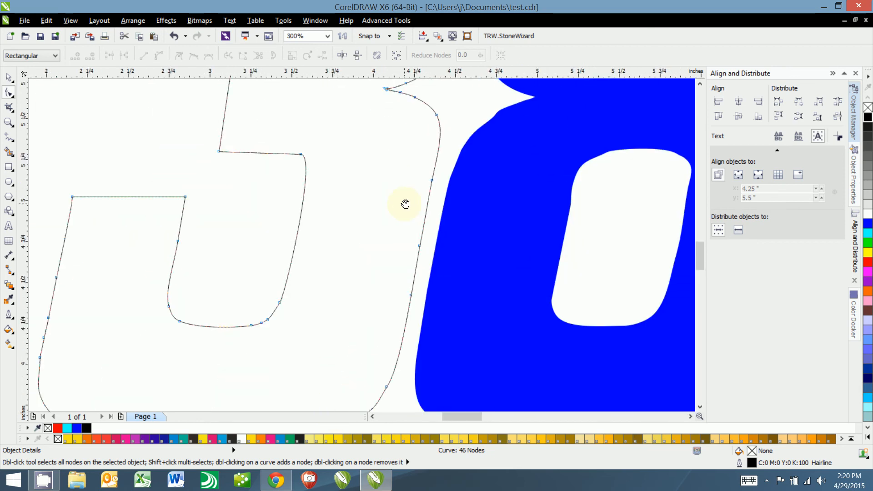
left_click_drag(318, 350, 386, 279)
scroll(335, 271, "up", 1)
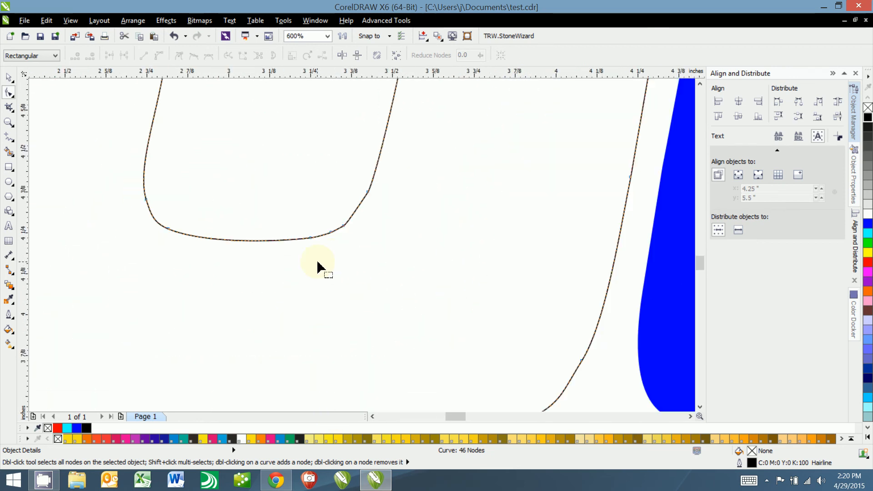
left_click_drag(302, 253, 344, 213)
left_click(328, 260)
key("Delete")
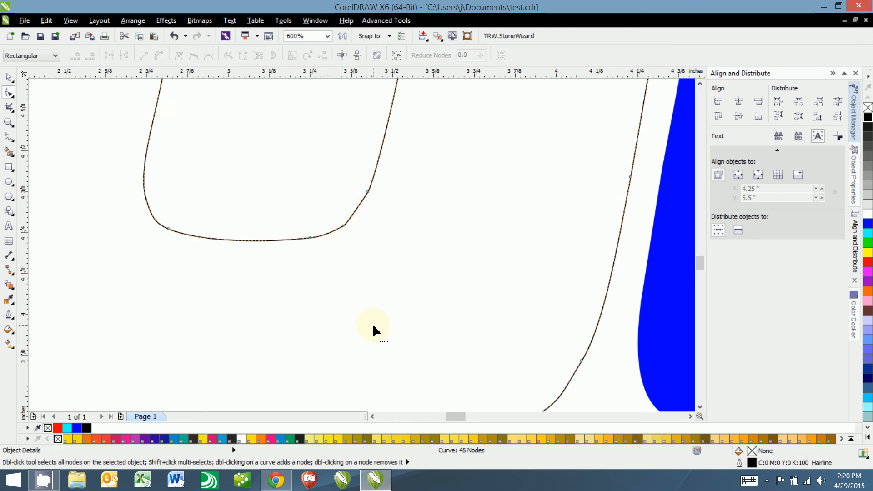
left_click_drag(341, 244, 362, 219)
key("Delete")
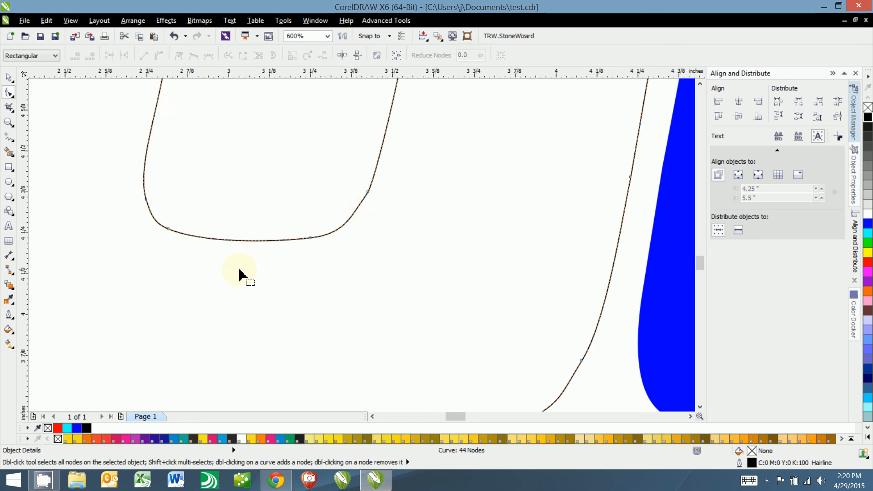
Step: Delete the two excess nodes on the outer left edge just above the 3's lower-left corner
scroll(234, 267, "down", 1)
left_click_drag(234, 267, 352, 270)
left_click_drag(202, 260, 159, 291)
key("Delete")
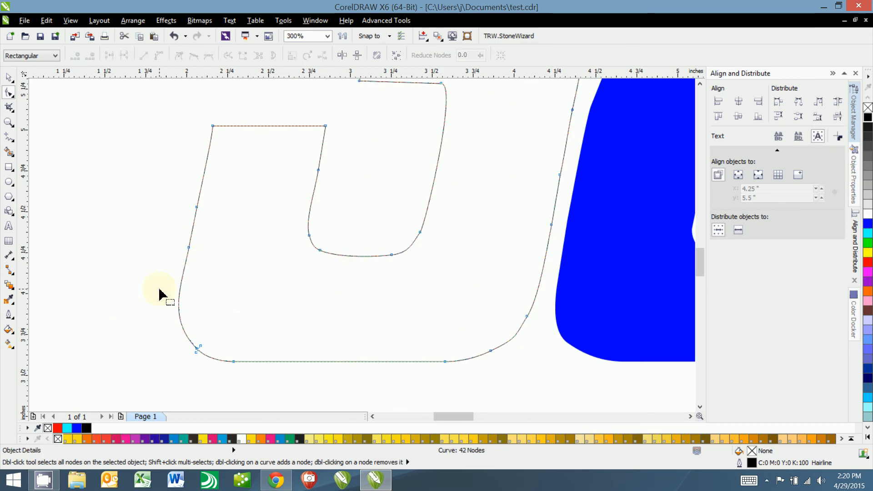
Step: Delete the upper two of the three clustered nodes on the rounded lower-left corner of the 3
scroll(198, 348, "up", 1)
scroll(200, 355, "down", 2)
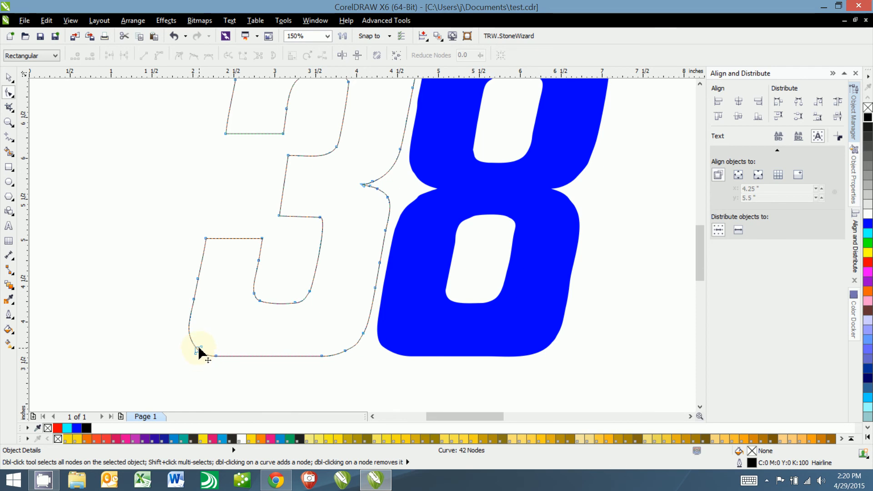
scroll(199, 355, "up", 3)
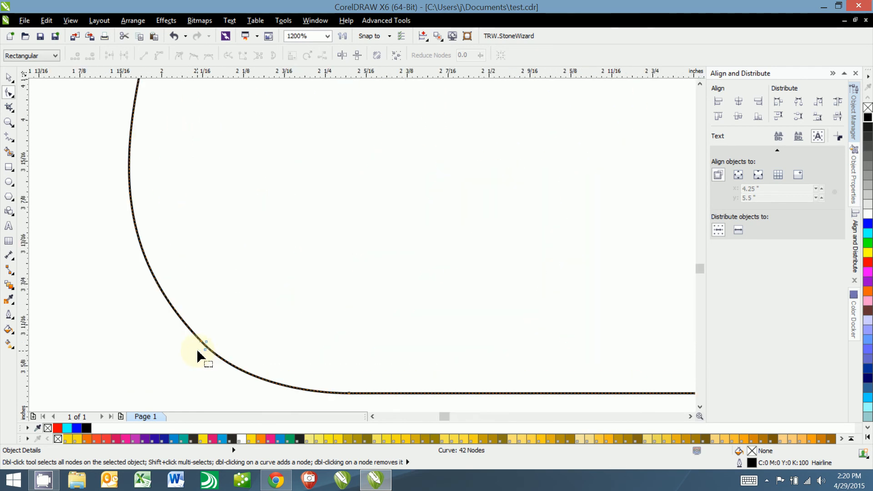
scroll(208, 342, "up", 2)
scroll(200, 366, "up", 1)
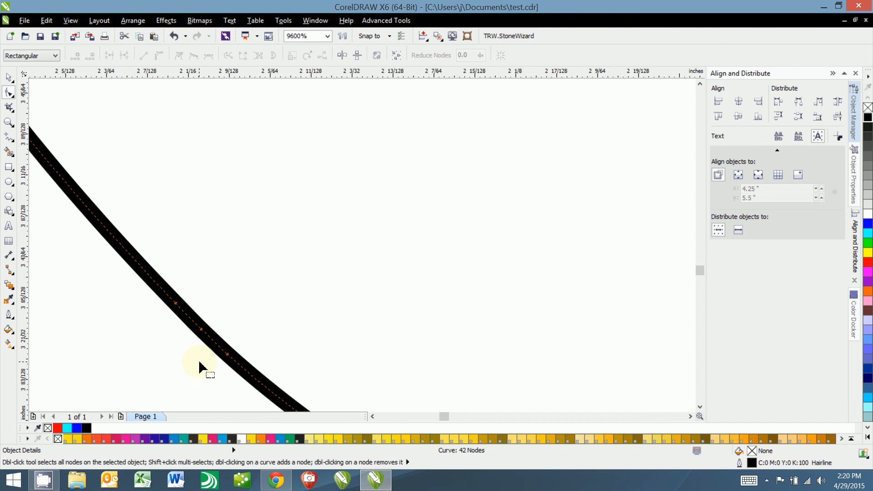
left_click_drag(224, 283, 139, 363)
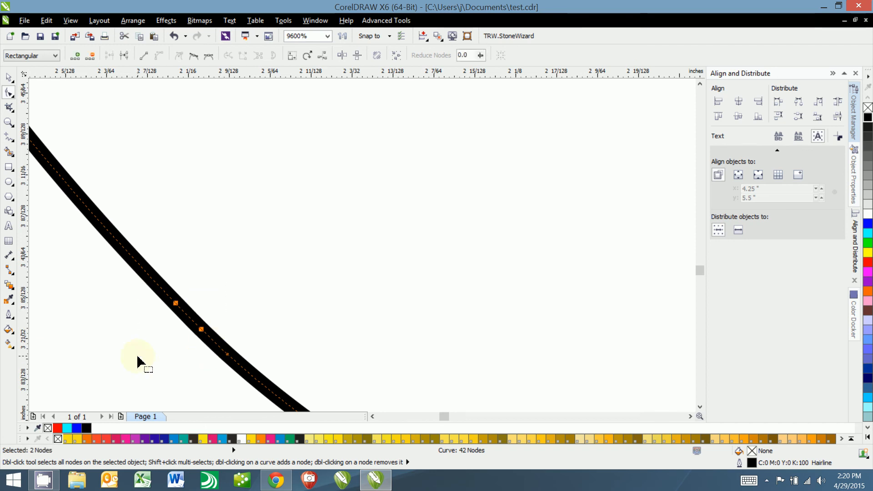
key("Delete")
scroll(179, 310, "down", 6)
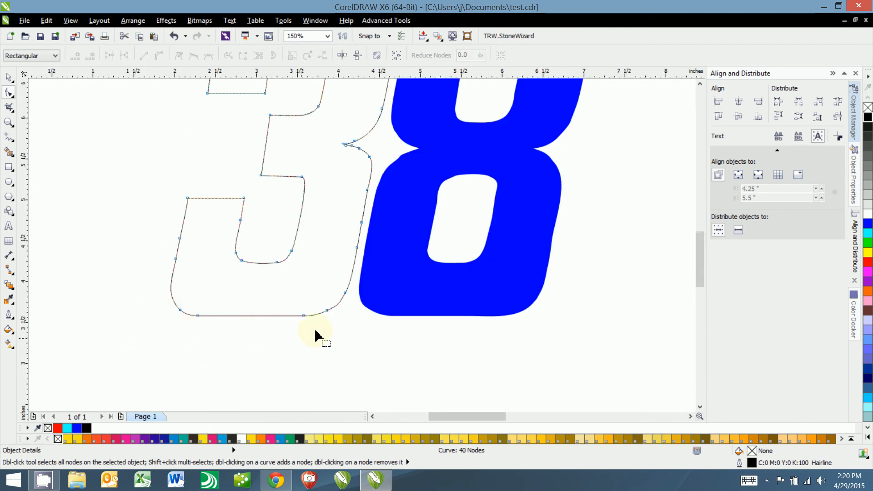
Step: Delete the excess node on the 3's lower-right corner and the two nodes along the straight outer right edge above it
left_click_drag(330, 306, 331, 304)
key("Delete")
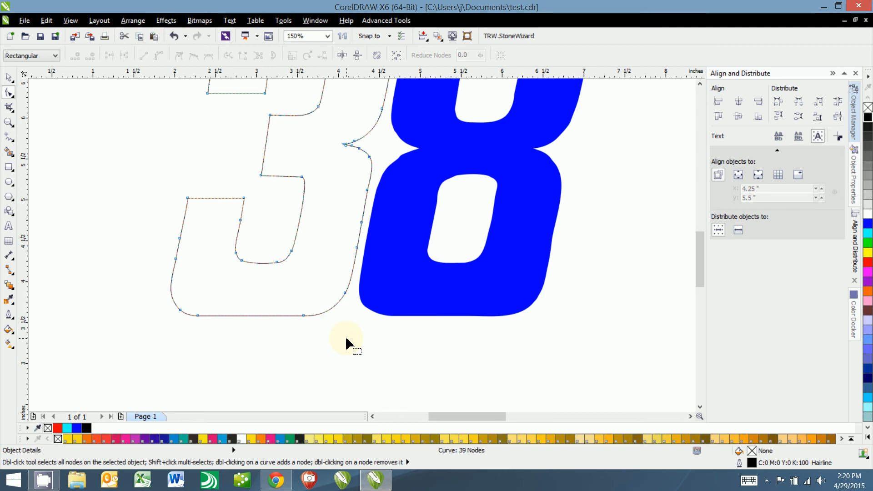
left_click_drag(345, 207, 370, 254)
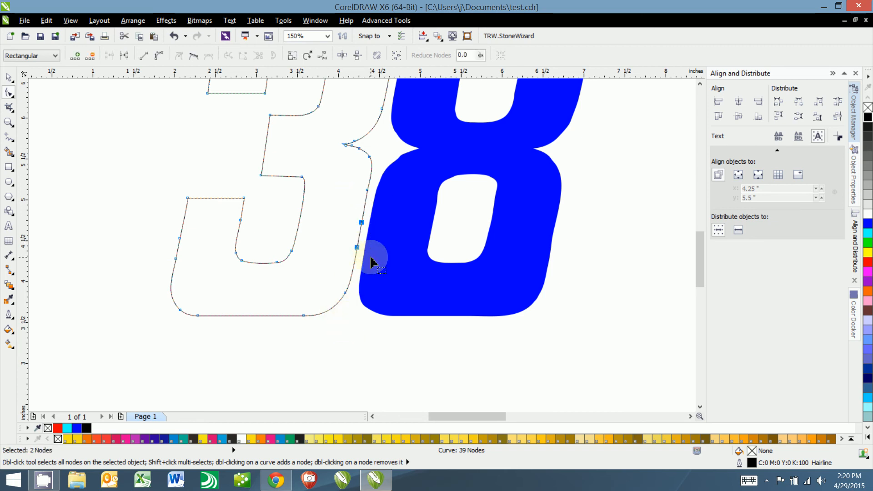
key("Delete")
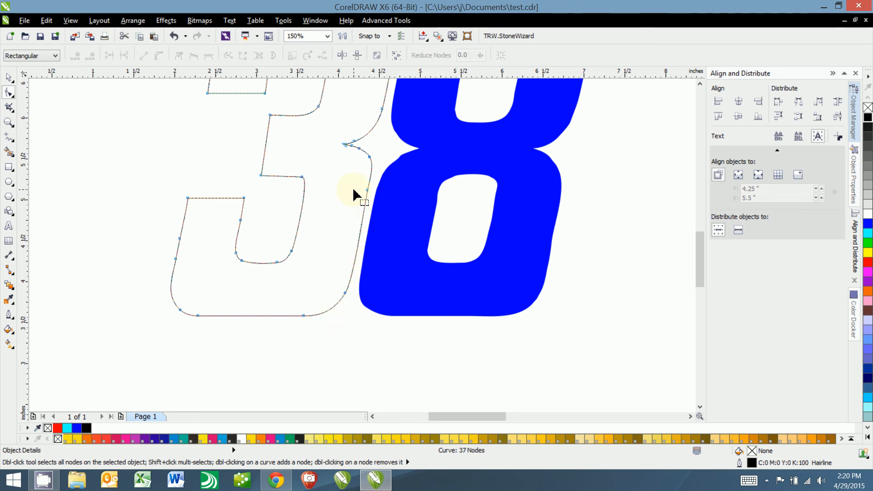
Step: Delete the two excess nodes on the curve just below the notch on the 3's right side
scroll(356, 195, "up", 2)
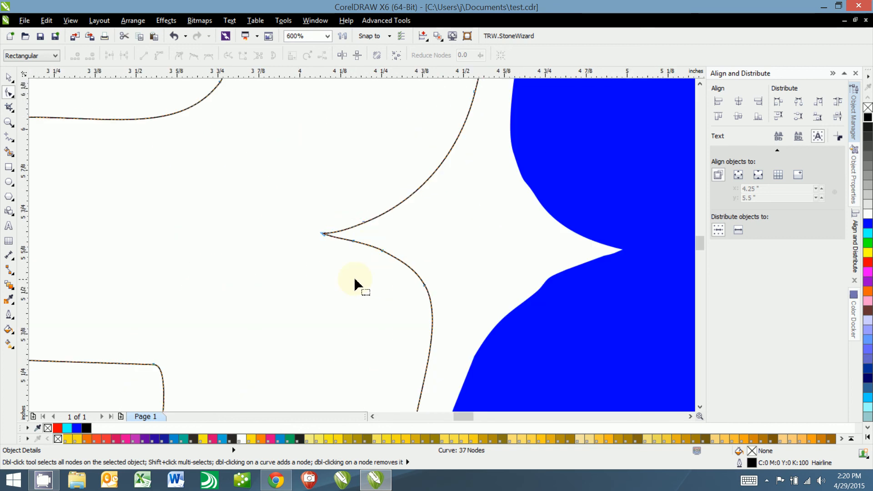
left_click_drag(337, 260, 398, 263)
key("Delete")
scroll(437, 220, "down", 3)
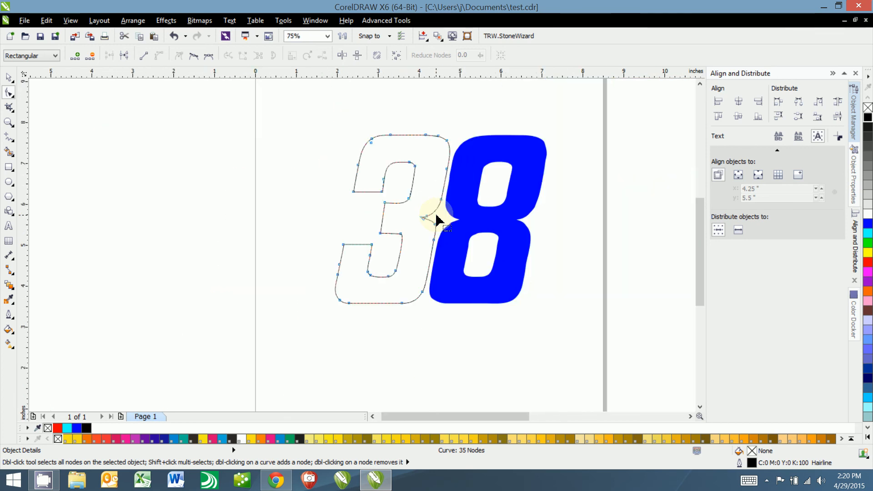
Step: Replace the two nodes on the lower bowl's outer left edge with one new node at the start of the corner curve, and select it
scroll(436, 220, "up", 1)
left_click(370, 127)
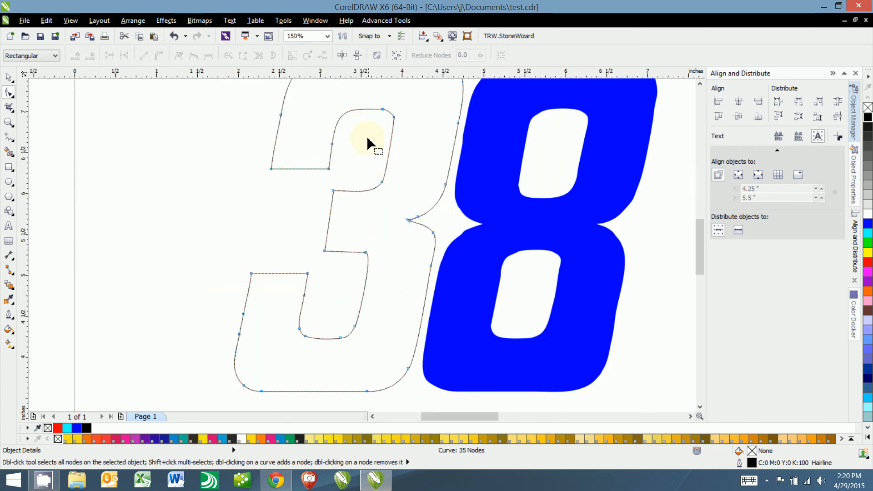
left_click(238, 311)
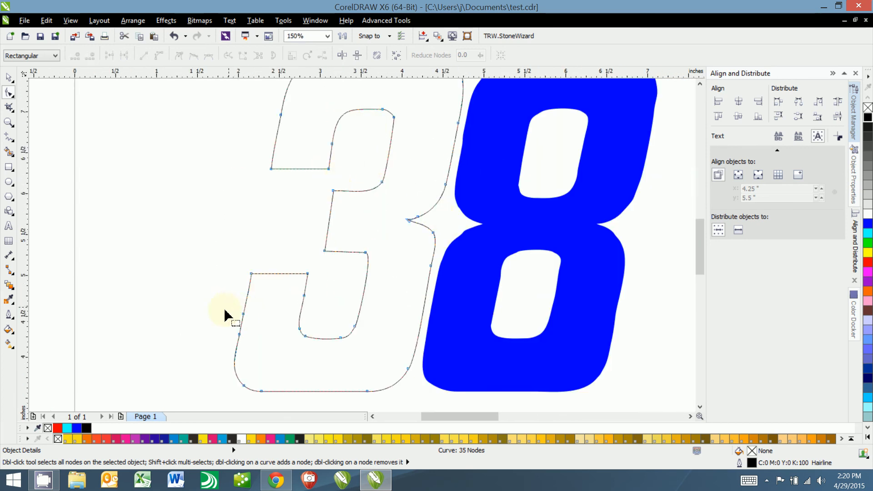
double_click(234, 360)
left_click_drag(228, 313, 257, 342)
key("Delete")
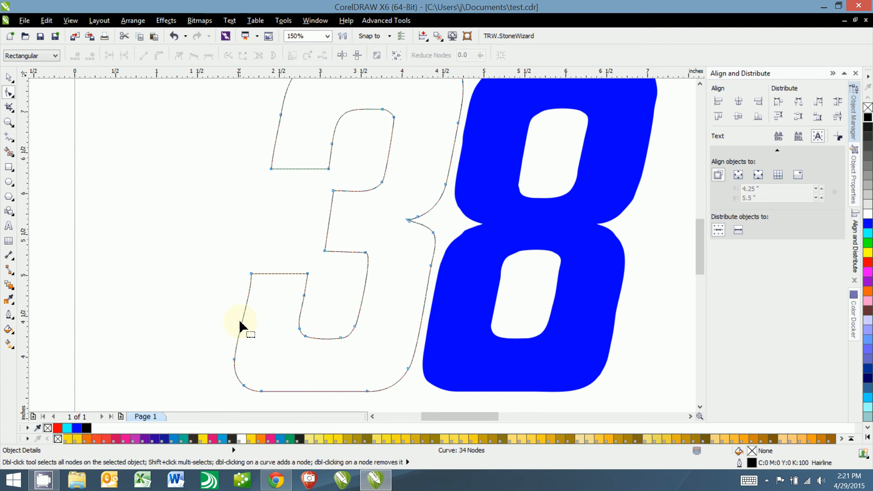
left_click(234, 359)
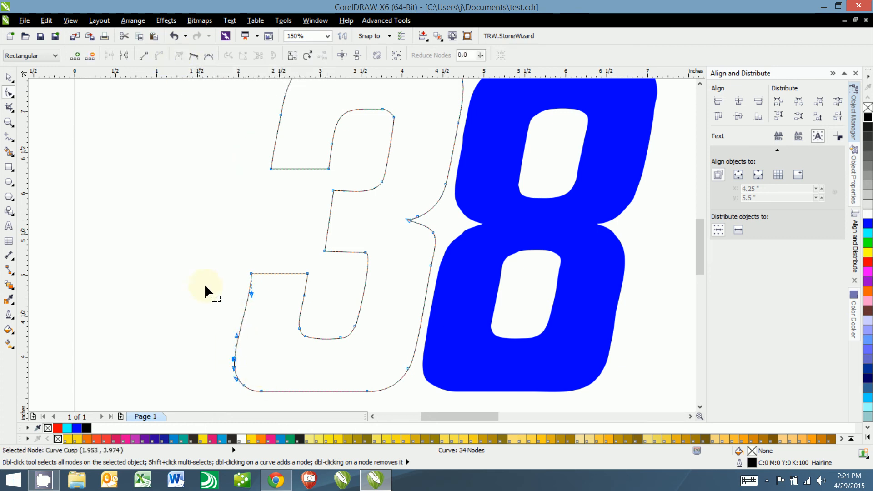
Step: Convert the outer left edge of the 3's lower bowl from a curve to a straight line
left_click(251, 273)
left_click(220, 313)
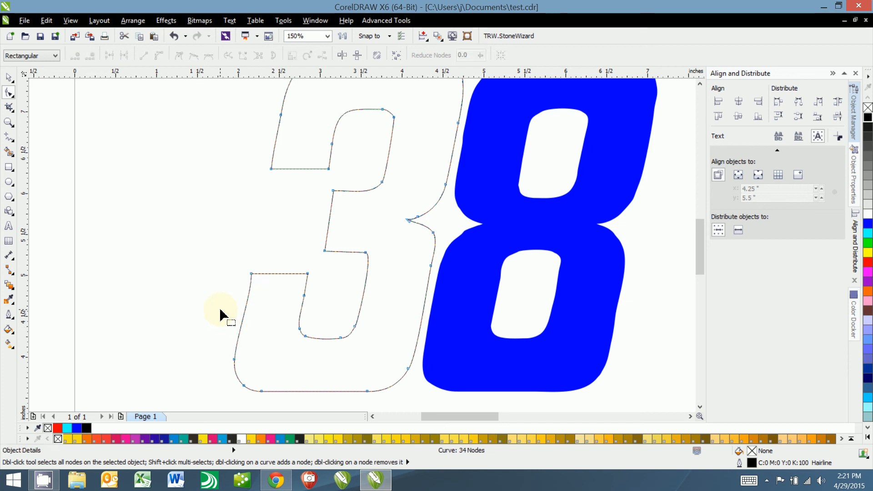
left_click(244, 317)
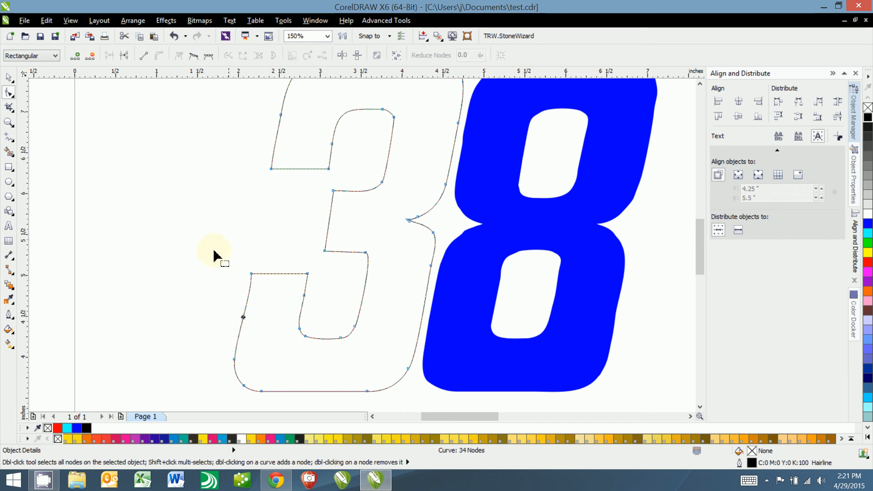
left_click(145, 55)
left_click(235, 333)
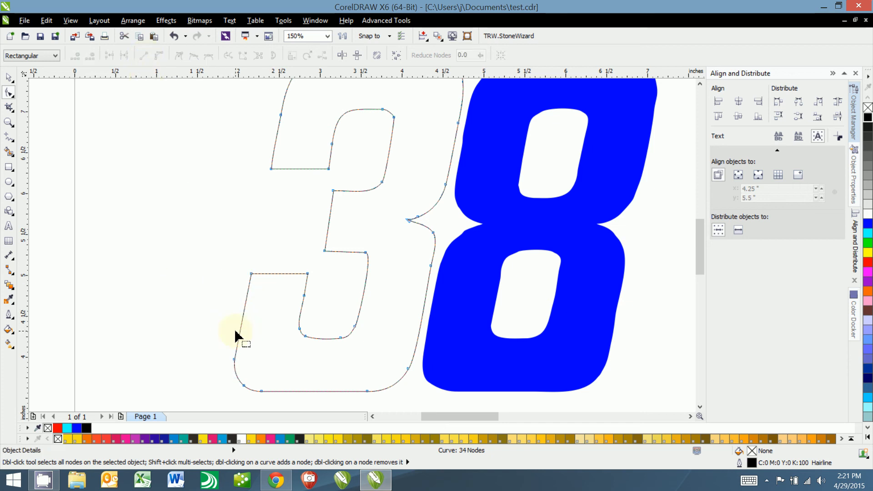
Step: Delete the mid-edge node on the inner left edge of the 3's lower bowl and convert that edge to a straight line
left_click_drag(319, 288, 310, 337)
key("Delete")
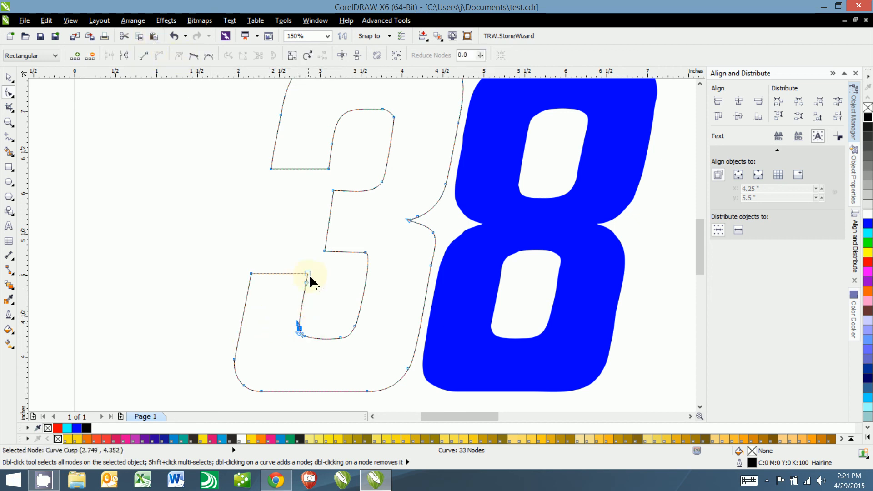
left_click(304, 304)
left_click(145, 55)
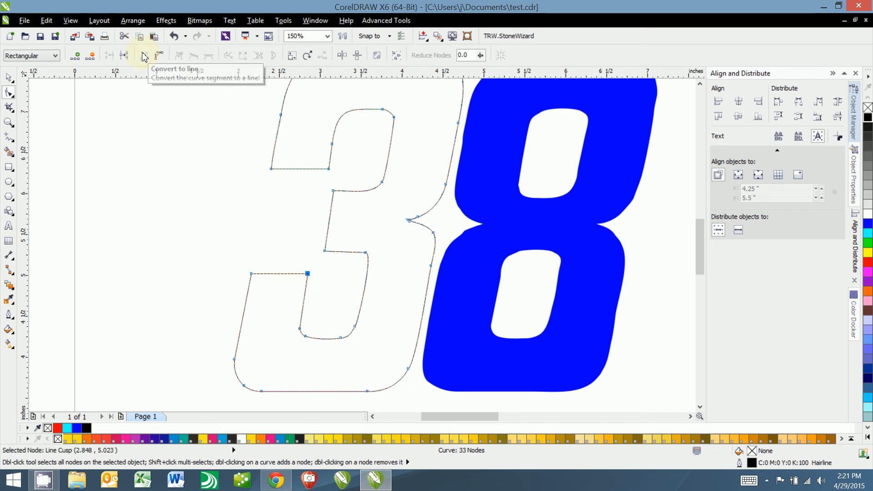
left_click(239, 310)
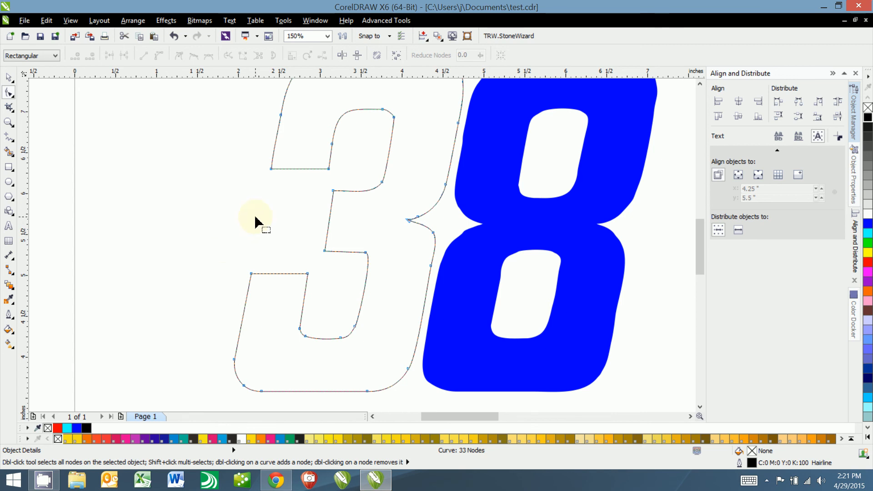
Step: Delete one excess node on each of the 3's upper-left and upper-right outer corners
left_click_drag(255, 217, 199, 304)
left_click_drag(249, 138, 262, 172)
key("Delete")
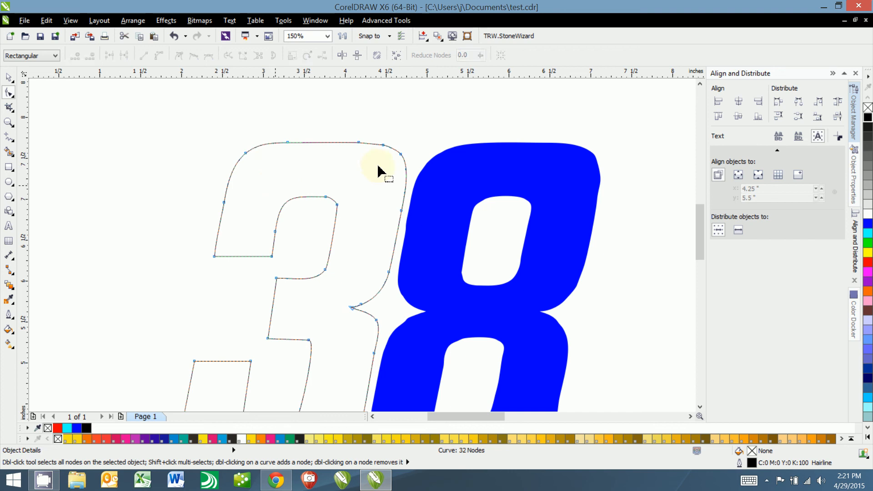
left_click_drag(397, 127, 377, 160)
key("Delete")
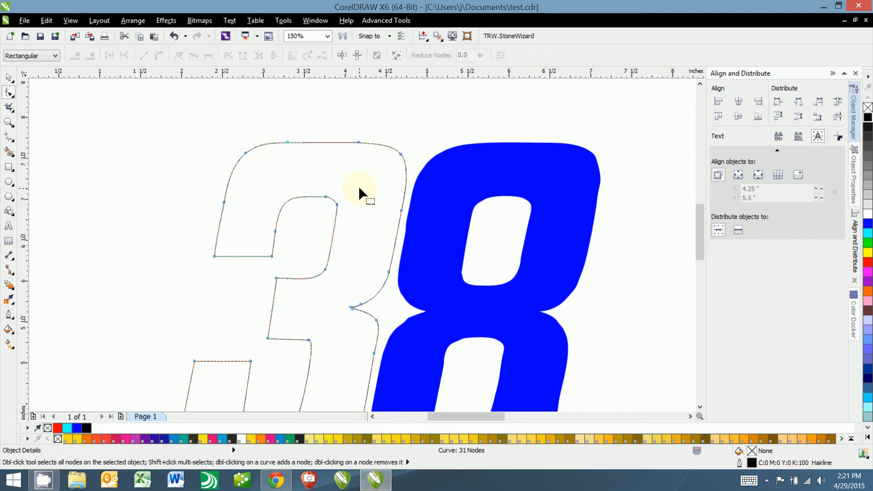
Step: Select the 8 for node editing and remove its blue fill, leaving only the outline
left_click(451, 269)
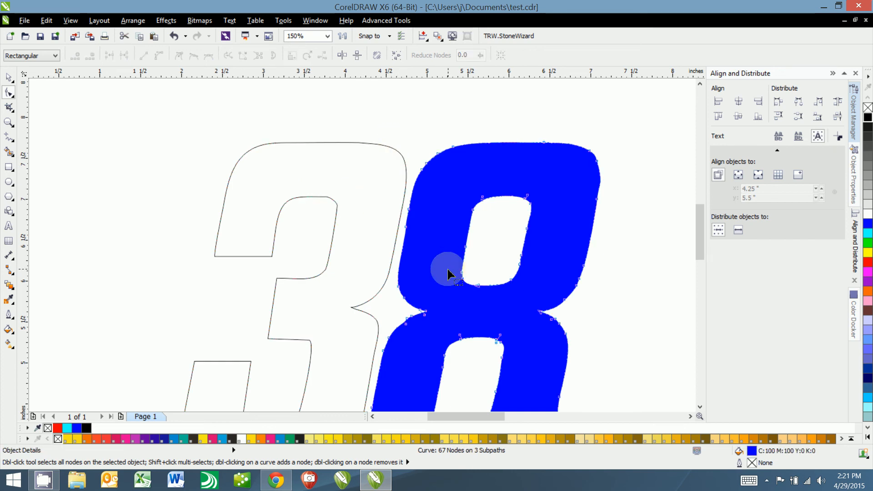
left_click(868, 107)
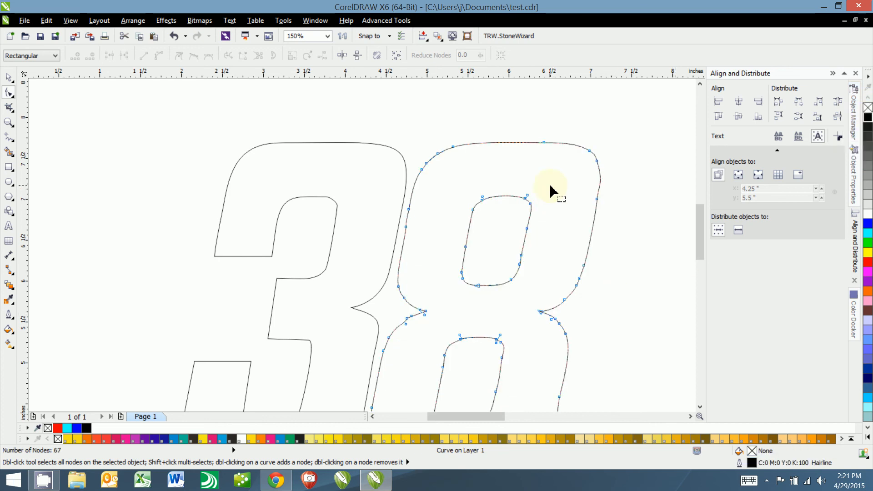
left_click_drag(550, 185, 464, 228)
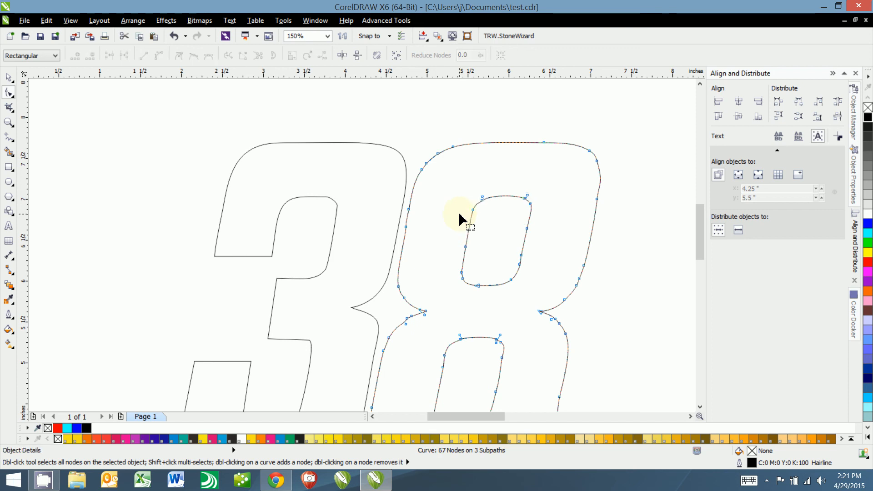
Step: Delete the three excess nodes along the outer upper-left curve of the 8
left_click_drag(422, 137, 408, 223)
key("Delete")
key("Delete")
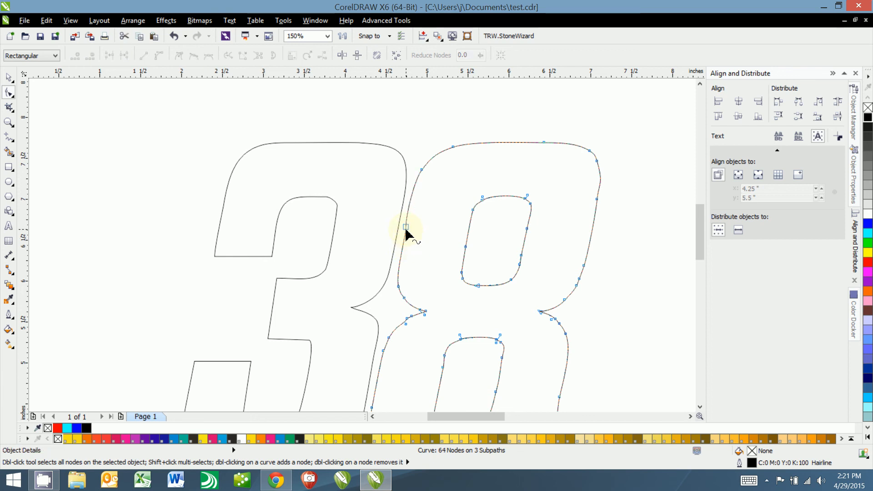
Step: Make the node on the outer left edge of the 8's upper bowl smooth and angle its control handle along the edge
left_click(406, 228)
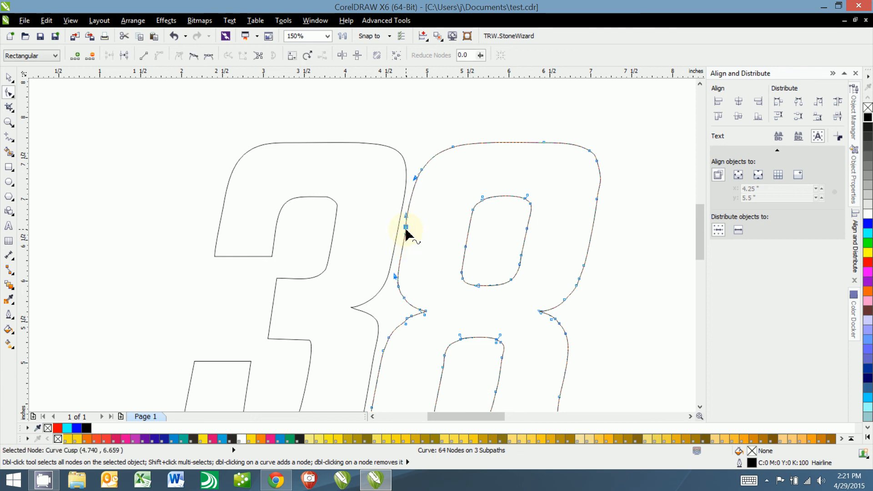
left_click(193, 56)
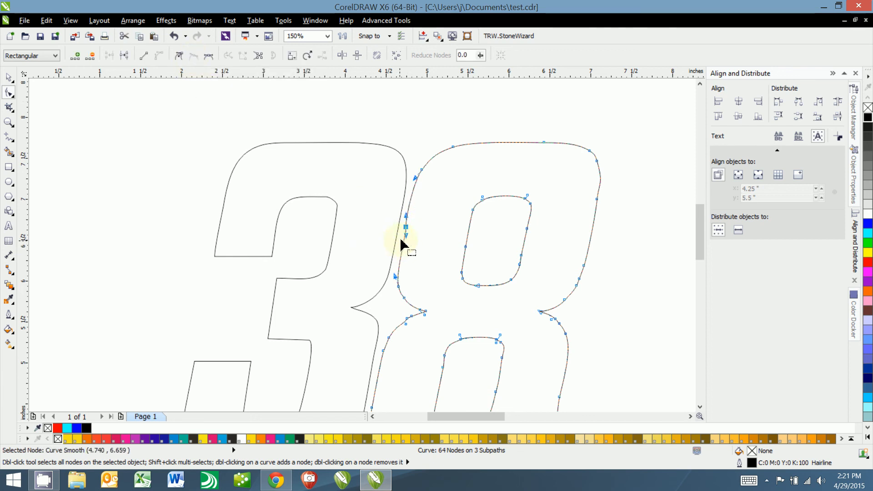
scroll(406, 237, "up", 4)
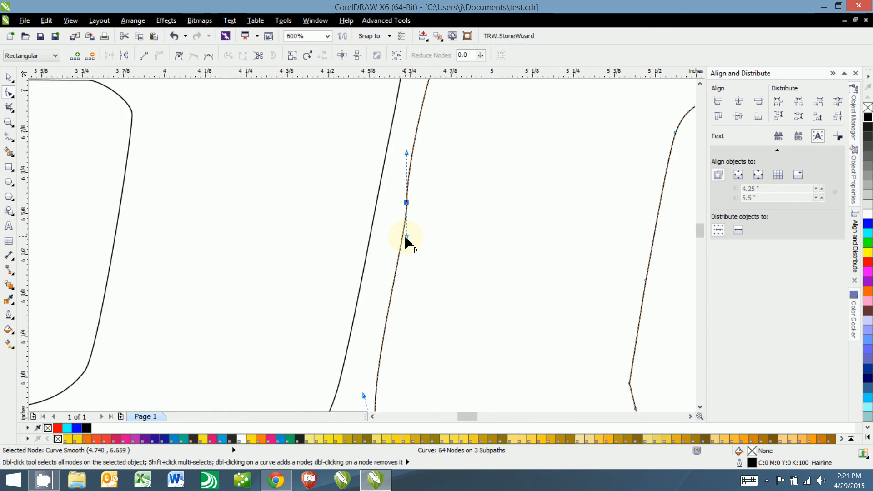
mouse_move(406, 240)
left_mouse_down()
mouse_move(396, 246)
mouse_move(403, 244)
left_mouse_up()
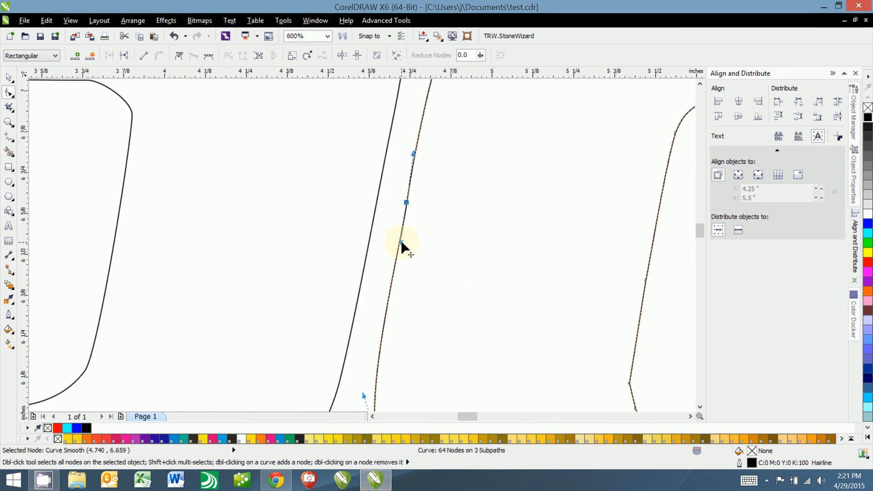
Step: Delete the five excess nodes between the tip of the 8's left notch and the curve just below it
scroll(437, 250, "down", 4)
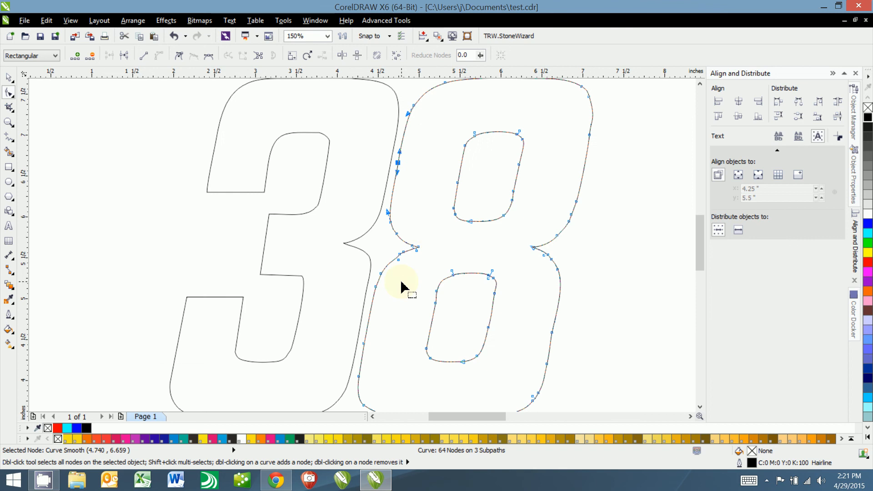
scroll(402, 284, "up", 4)
left_click(399, 176)
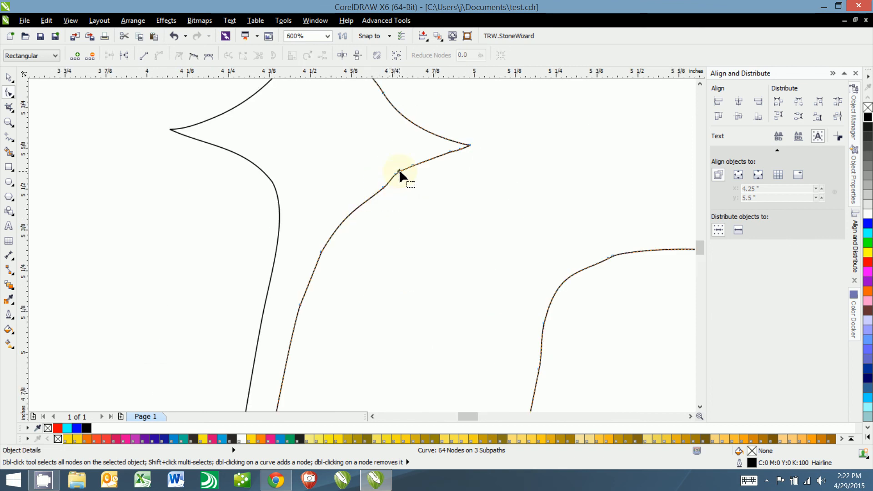
left_click_drag(387, 196, 388, 197)
key("Delete")
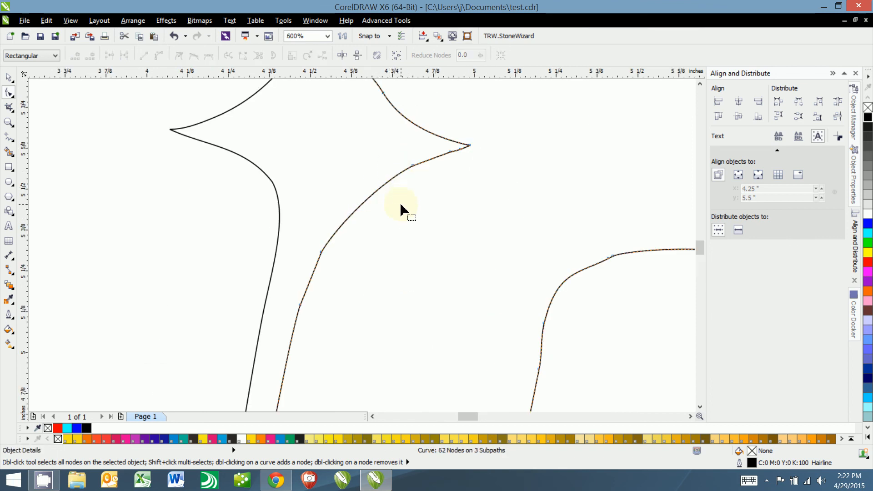
left_click_drag(444, 165, 463, 140)
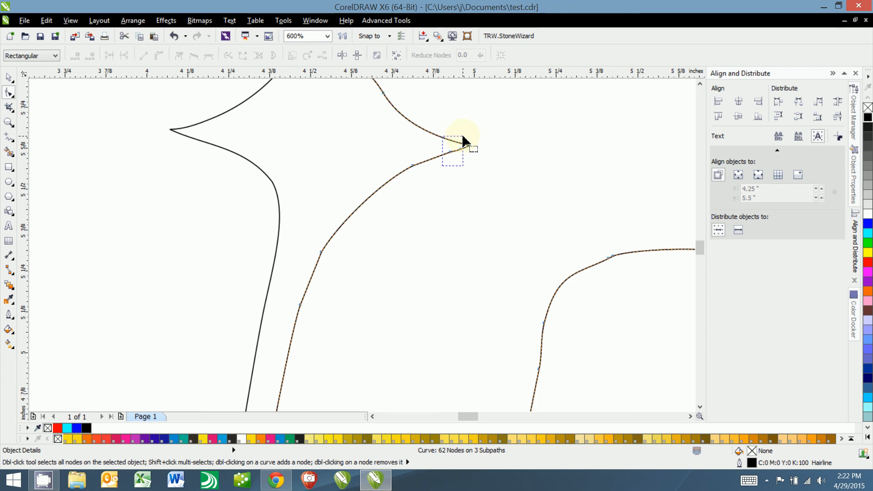
key("Delete")
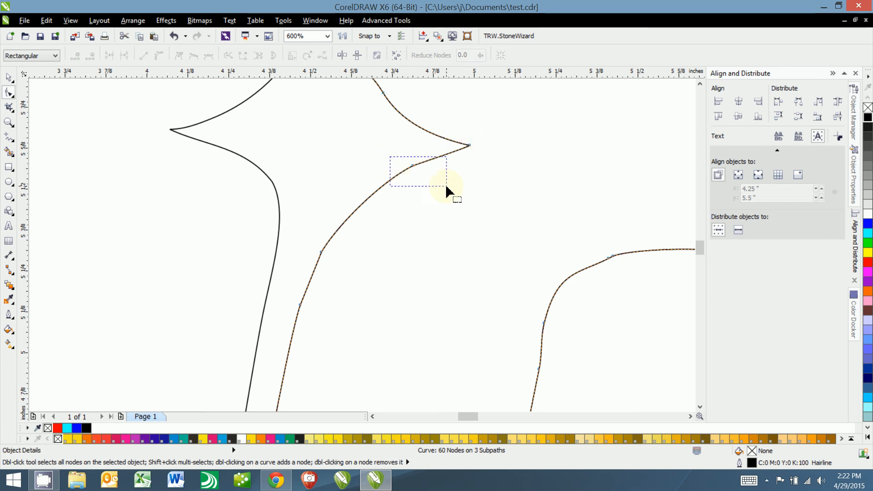
left_click_drag(446, 184, 445, 184)
key("Delete")
scroll(419, 257, "down", 2)
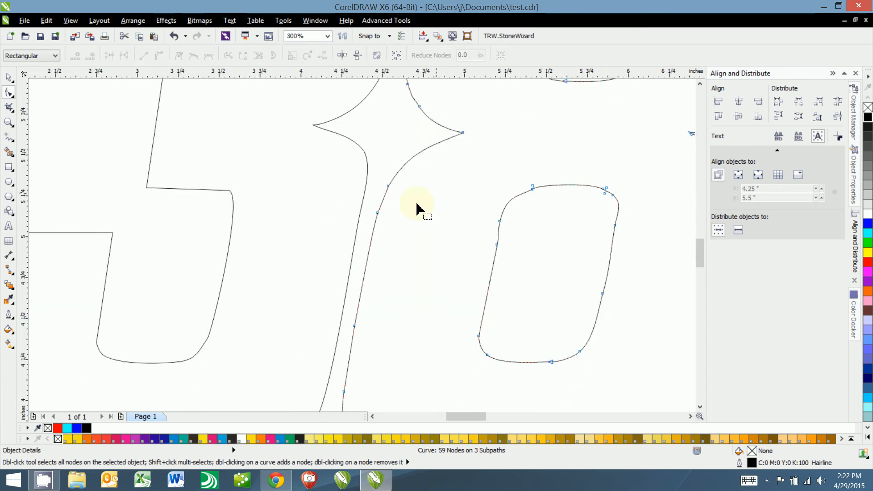
Step: Delete the three excess nodes along the outer left edge of the 8's lower bowl
left_click_drag(389, 203, 370, 287)
key("Delete")
scroll(394, 282, "down", 2)
key("Delete")
left_click(369, 288)
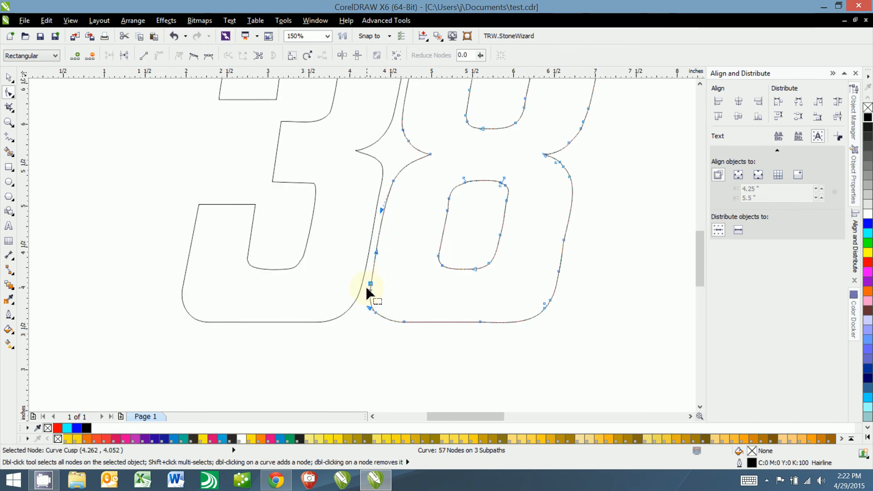
key("Delete")
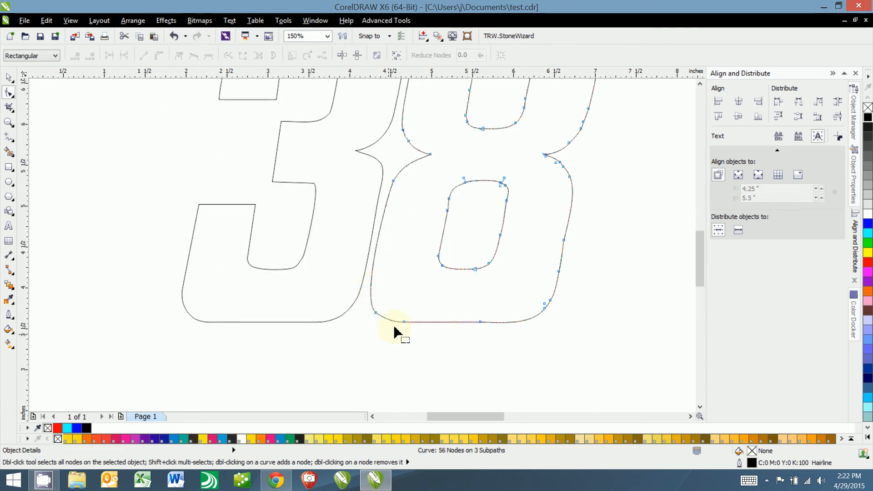
Step: Delete the node where the 8's lower-left corner meets the bottom edge, and make the remaining corner node smooth
left_click_drag(394, 326, 424, 295)
key("Delete")
scroll(380, 313, "up", 3)
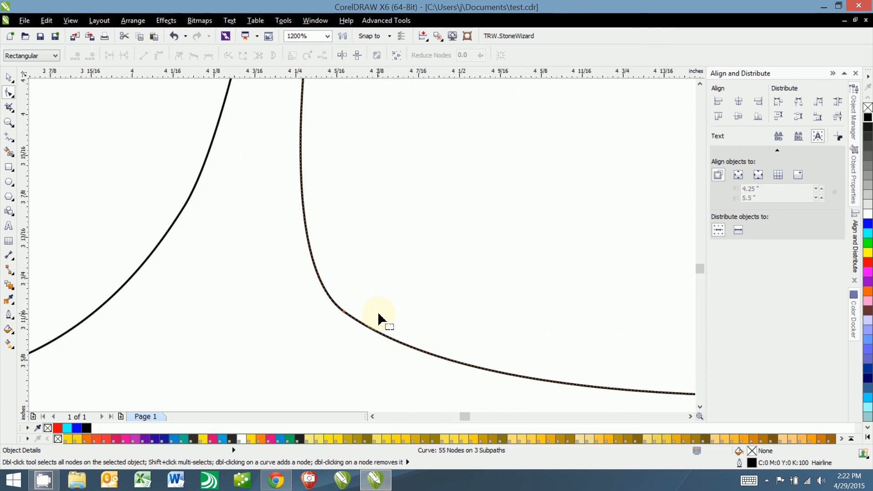
left_click(342, 310)
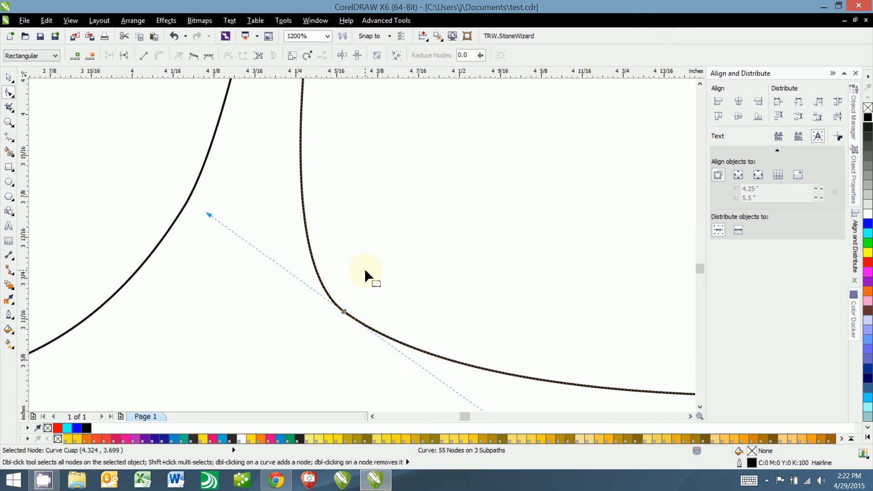
scroll(364, 275, "down", 1)
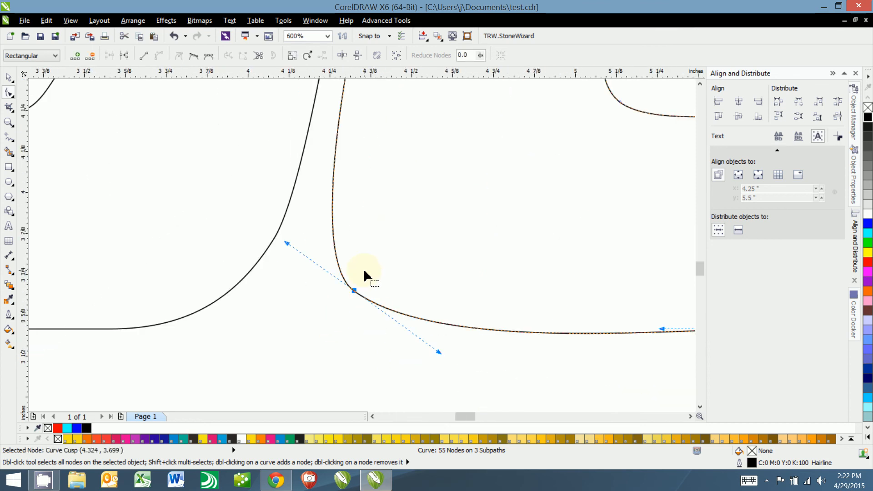
left_click(195, 59)
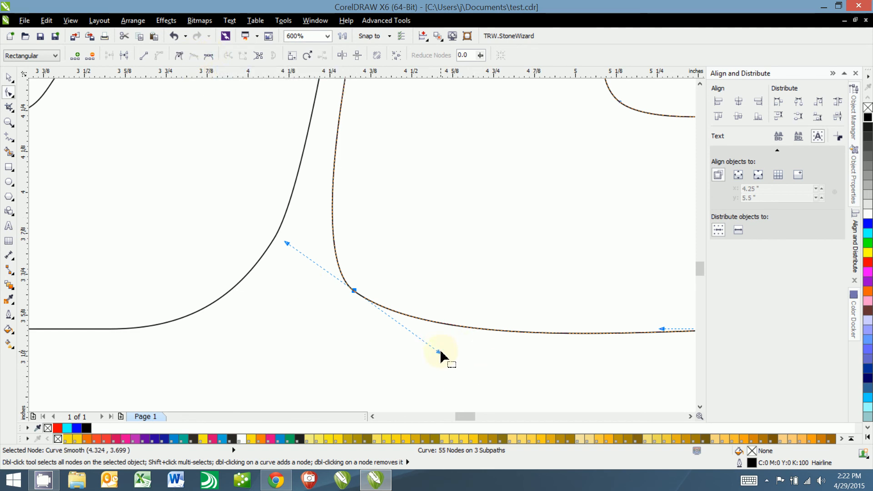
scroll(470, 337, "down", 1)
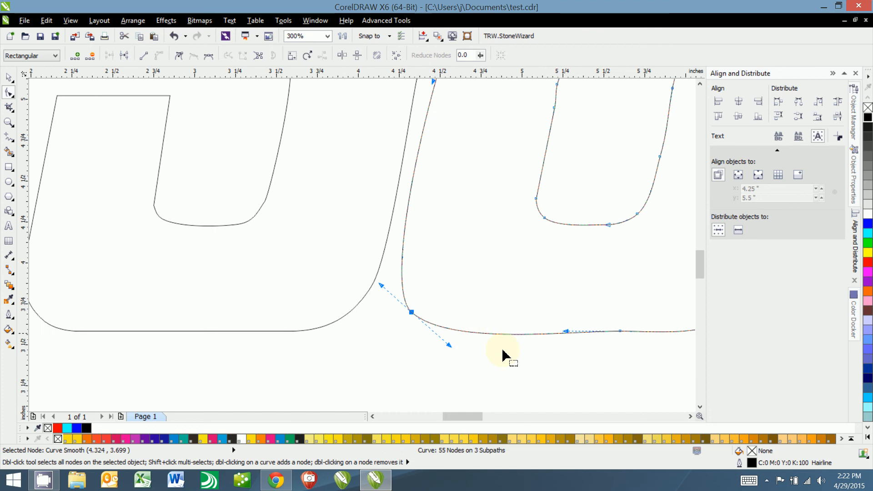
Step: Delete the upper two of the three clustered nodes on the 8's lower-right outer corner
left_click_drag(558, 356, 506, 263)
scroll(566, 303, "down", 2)
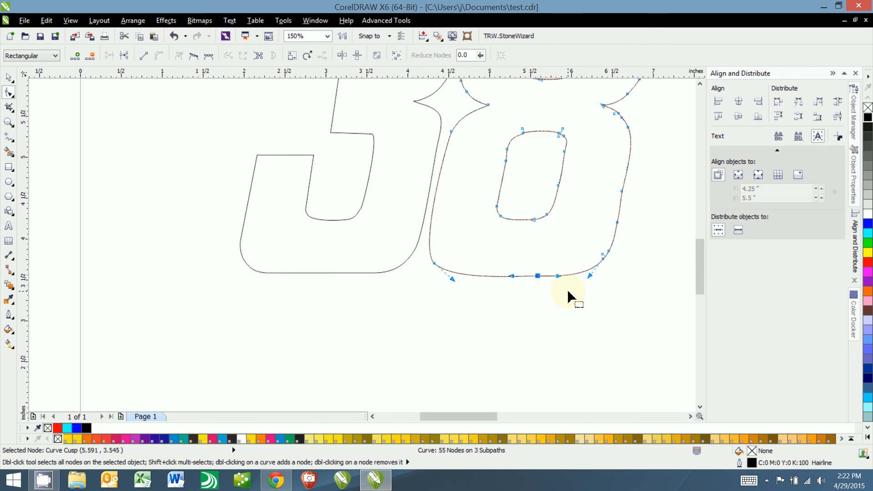
scroll(568, 296, "down", 1)
left_click_drag(609, 273, 546, 277)
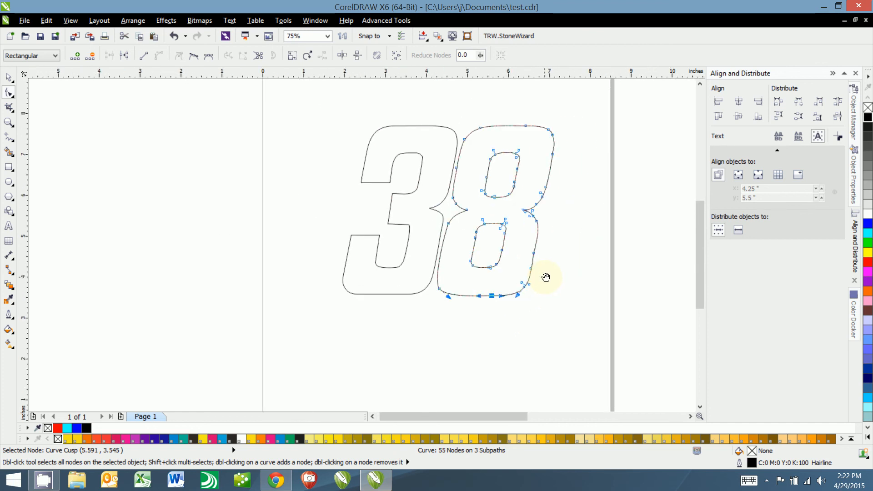
scroll(544, 276, "up", 3)
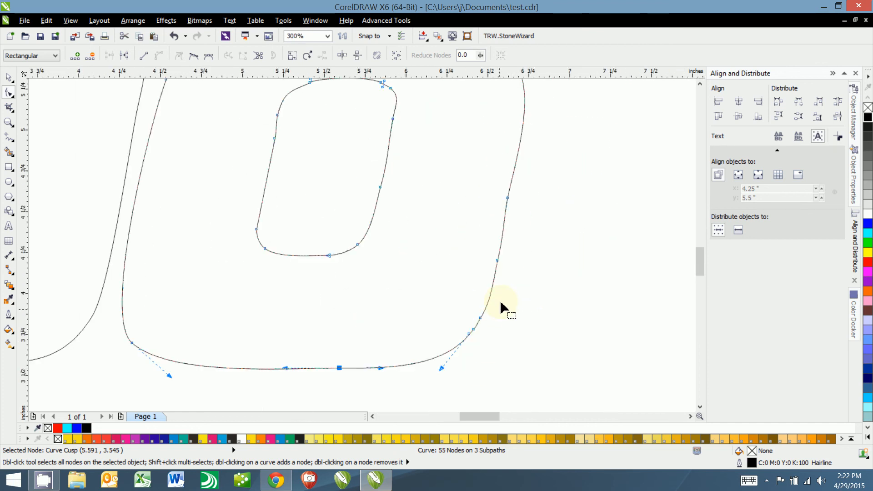
left_click_drag(502, 302, 473, 334)
key("Delete")
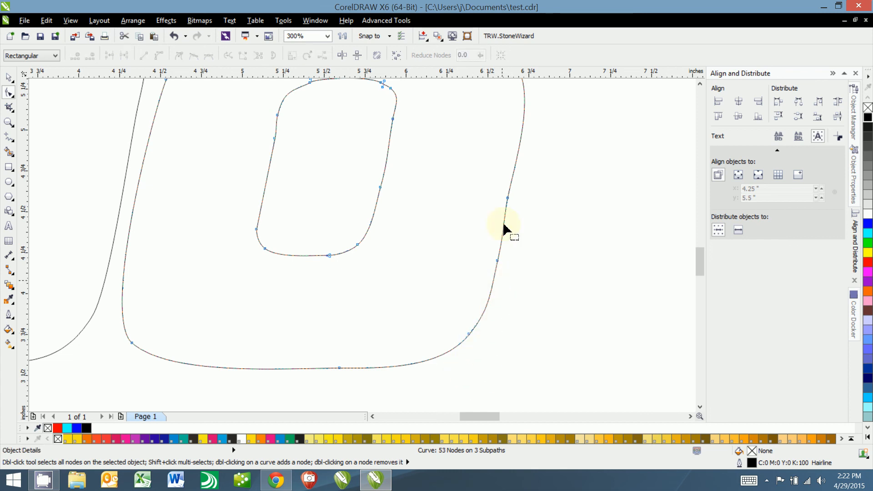
Step: Turn off Snap to Objects and nudge the node midway along the 8's outer lower-right edge to about 6.64, 4.58 inches
left_click(509, 199)
left_click_drag(510, 200, 512, 200)
scroll(515, 204, "up", 2)
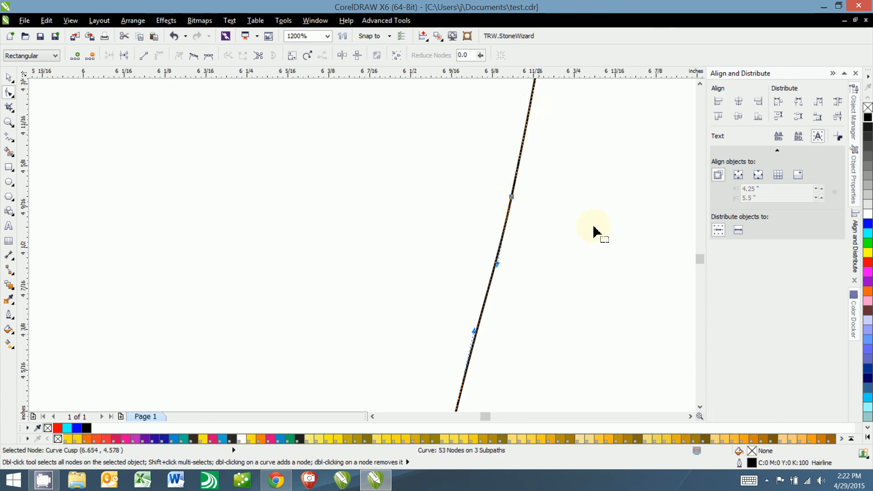
scroll(590, 217, "down", 1)
left_click(389, 38)
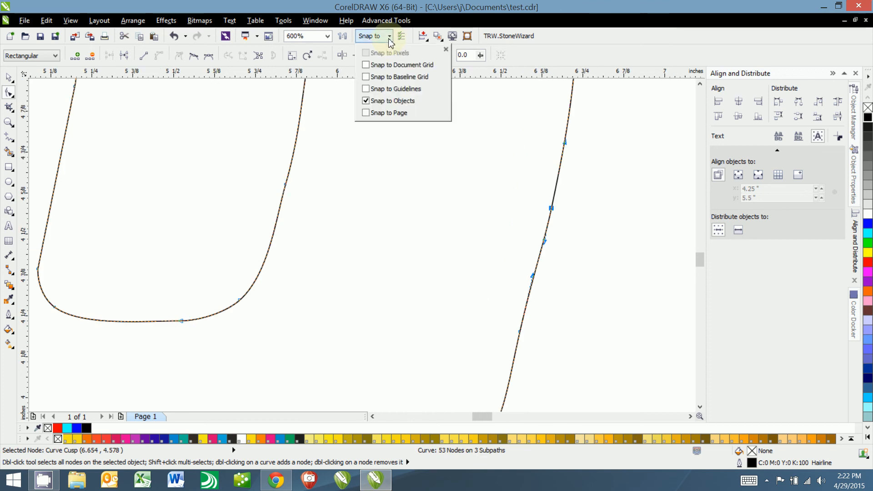
left_click(378, 101)
left_click(496, 202)
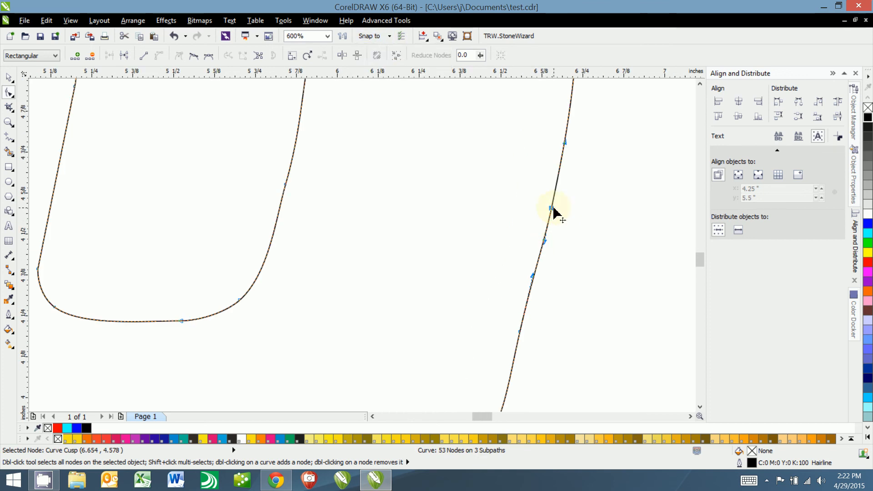
left_click_drag(551, 208, 549, 209)
Step: Delete the three excess nodes just below the 8's right notch and adjust the remaining node's upper handle to round the curve
scroll(569, 238, "down", 2)
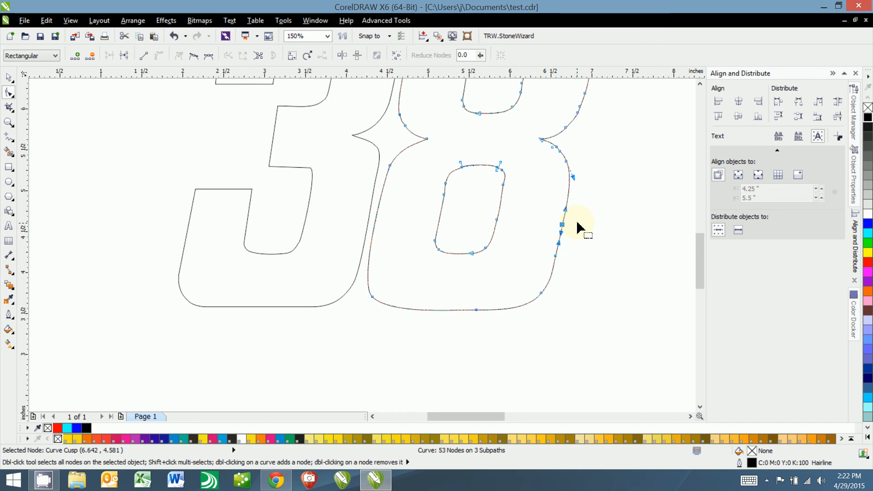
scroll(528, 327, "up", 1)
left_click_drag(508, 233, 524, 199)
key("Delete")
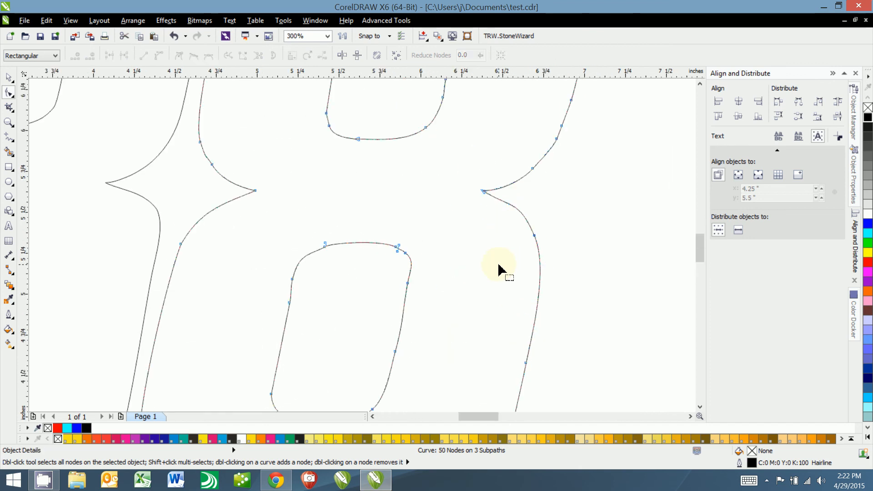
left_click(534, 235)
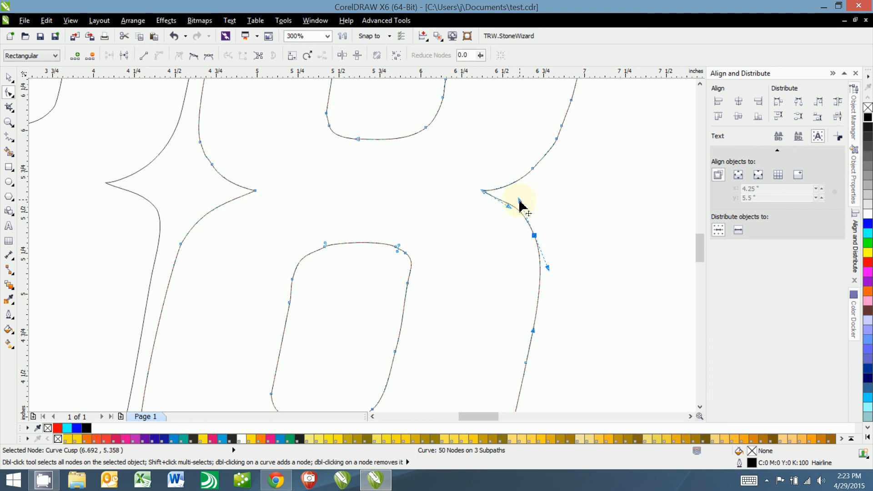
mouse_move(519, 200)
left_mouse_down()
mouse_move(524, 207)
mouse_move(508, 200)
left_mouse_up()
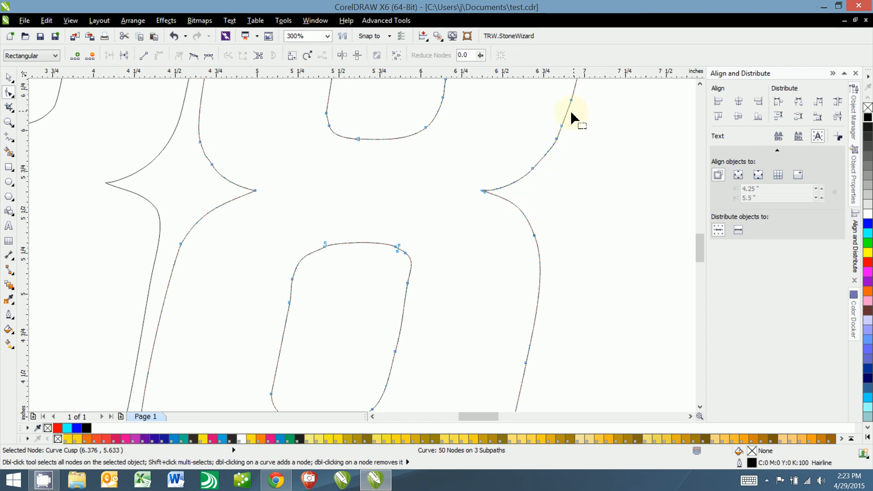
Step: Delete the two clustered nodes above the 8's right notch and the two nodes on its upper-right outer corner
left_click_drag(571, 112, 546, 141)
key("Delete")
left_click_drag(606, 137, 544, 263)
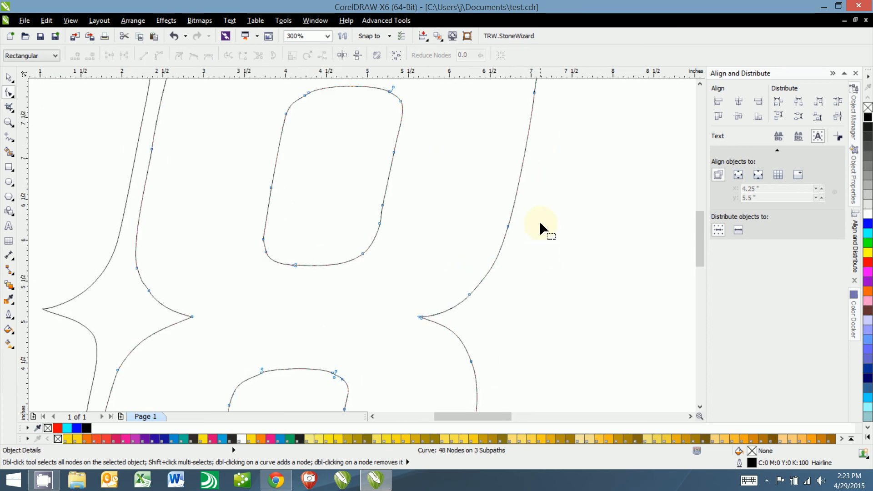
scroll(540, 228, "down", 1)
left_click_drag(548, 107, 516, 134)
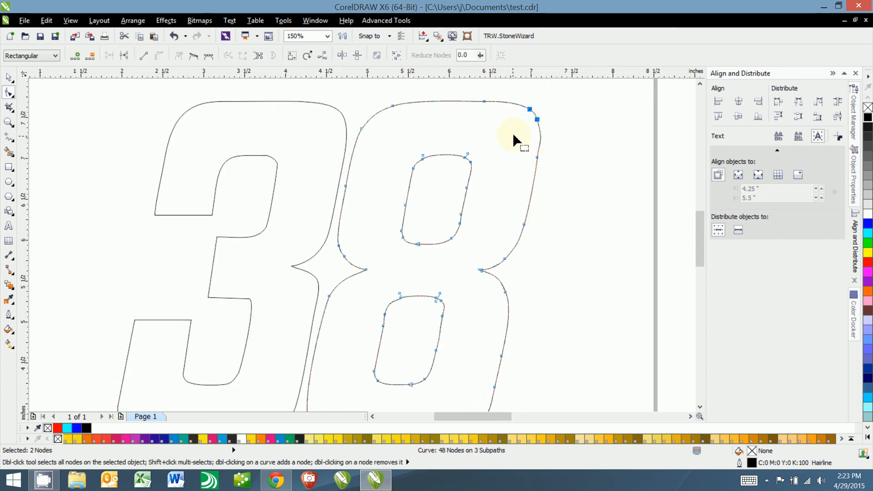
key("Delete")
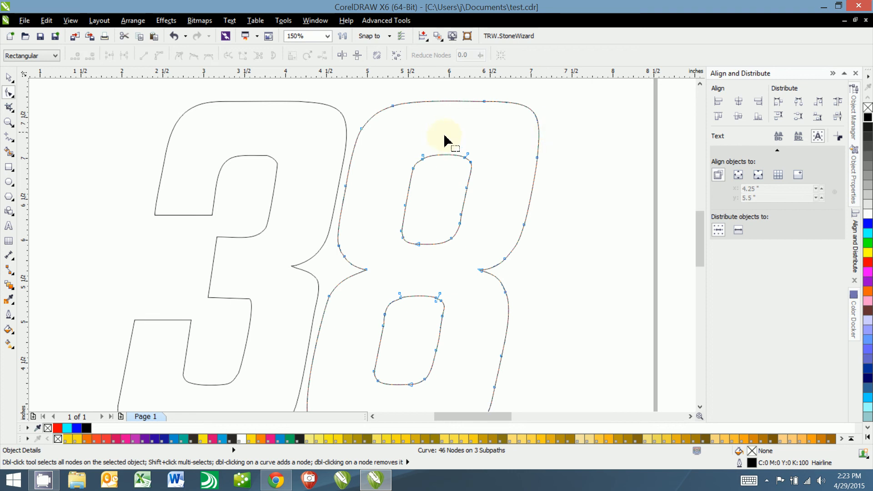
Step: Delete the four excess nodes at the top of the 8's upper inner opening and the two at its lower-left corner
left_click_drag(444, 136, 421, 179)
key("Delete")
key("Delete")
key("Delete")
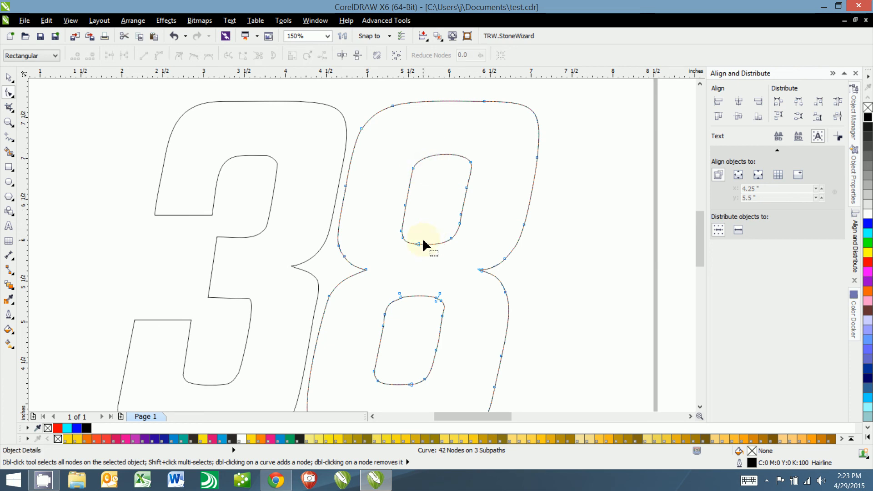
left_click_drag(391, 250, 408, 224)
key("Delete")
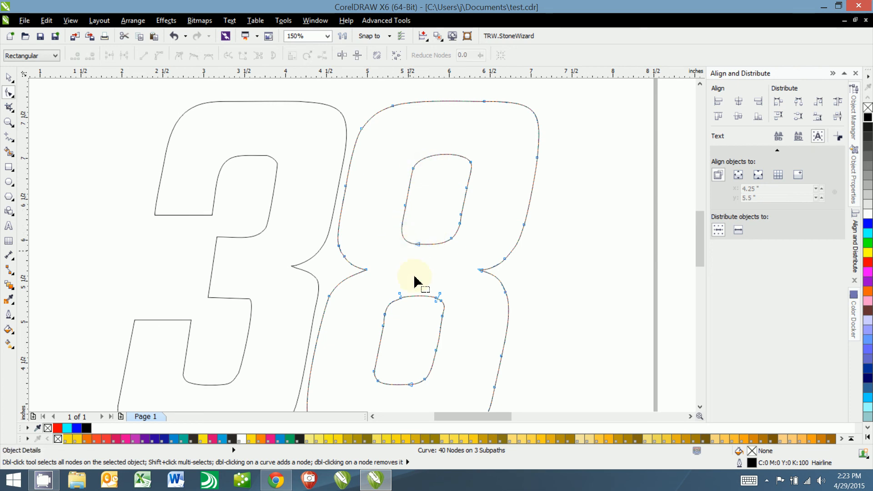
Step: Try deleting all four nodes at the upper-right corner of the 8's lower inner opening, and undo the deletion
left_click_drag(418, 280, 441, 307)
key("Delete")
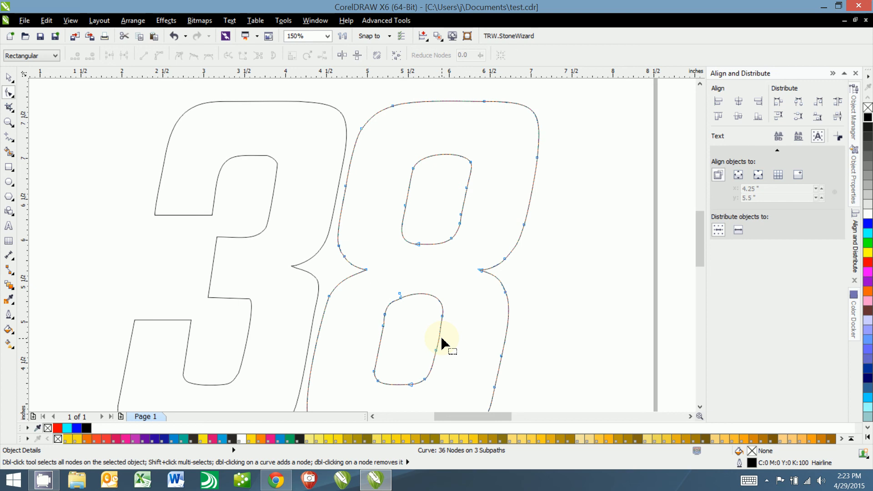
key("ctrl+z")
Step: Delete the three clustered nodes at the upper right of the 8's lower inner opening and the two at its upper left
scroll(405, 319, "up", 2)
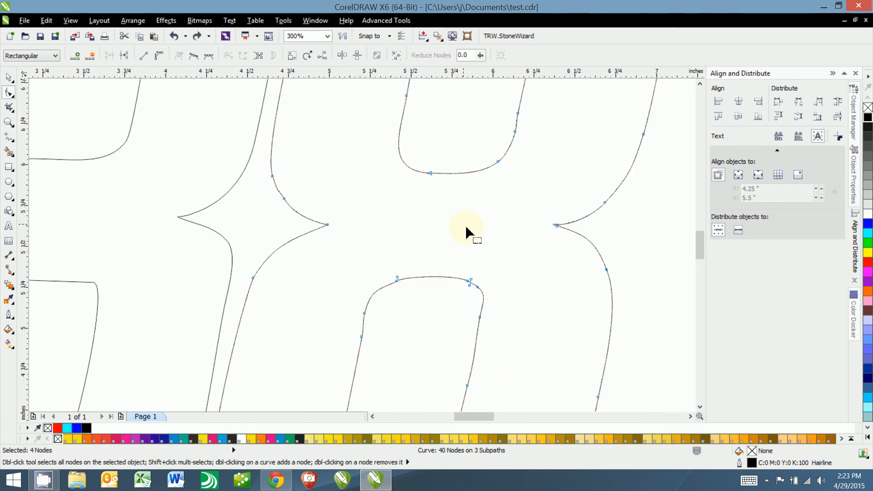
left_click_drag(463, 224, 475, 308)
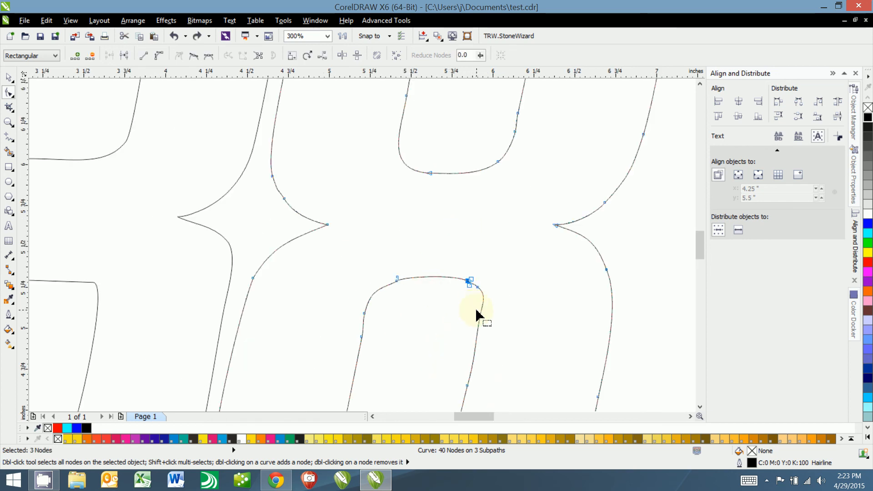
key("Delete")
left_click_drag(407, 260, 397, 318)
key("Delete")
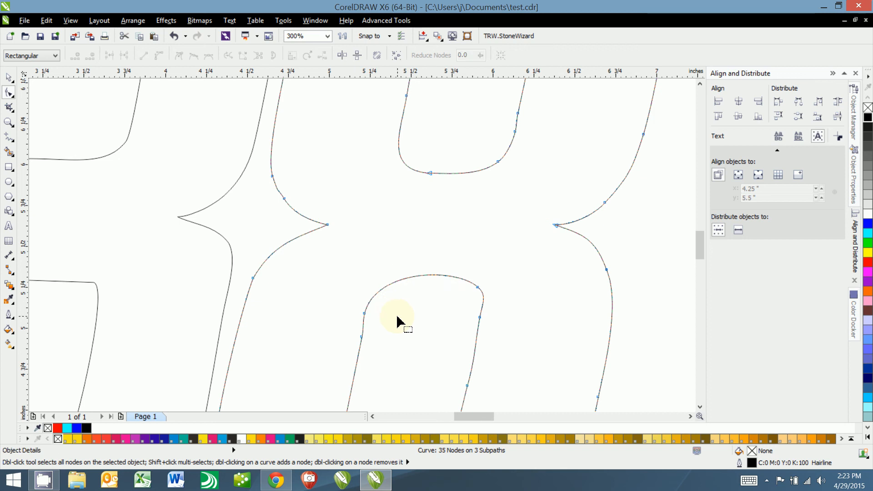
Step: Bow the upper-left curve of the 8's lower inner opening slightly outward and delete the extra node on its left edge
left_click_drag(390, 286, 386, 279)
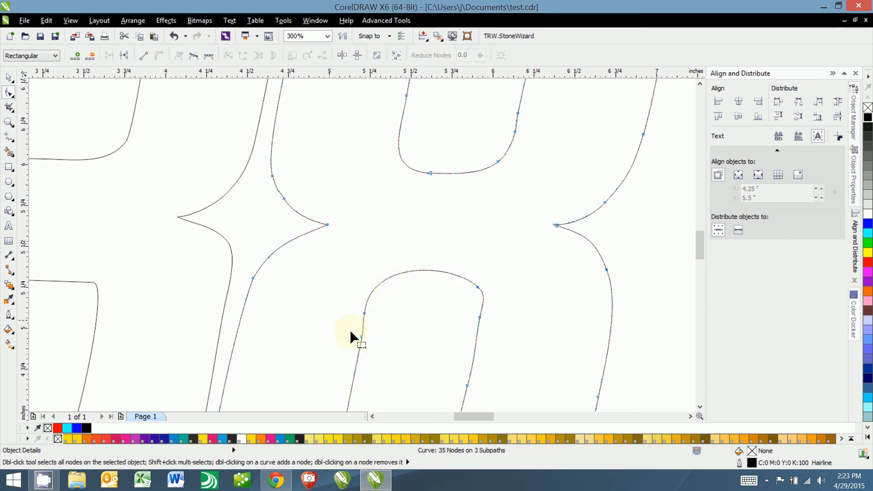
key("Delete")
left_click_drag(350, 331, 380, 205)
scroll(378, 204, "down", 1)
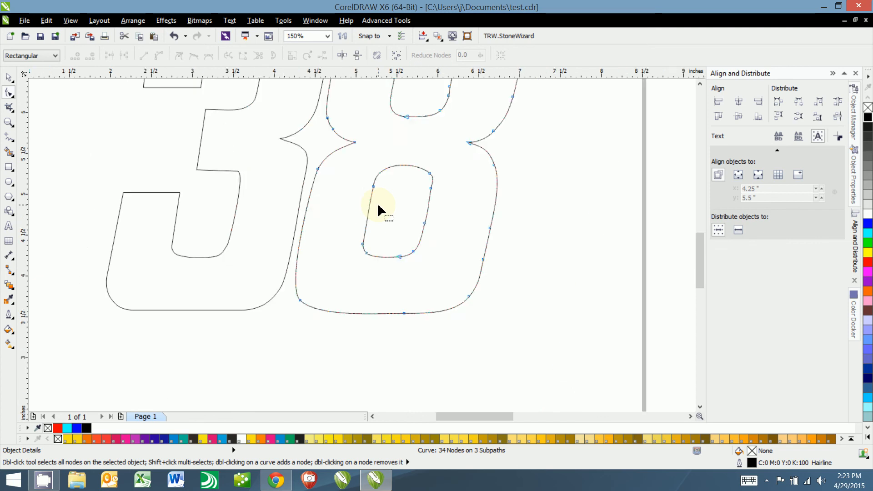
scroll(377, 210, "down", 1)
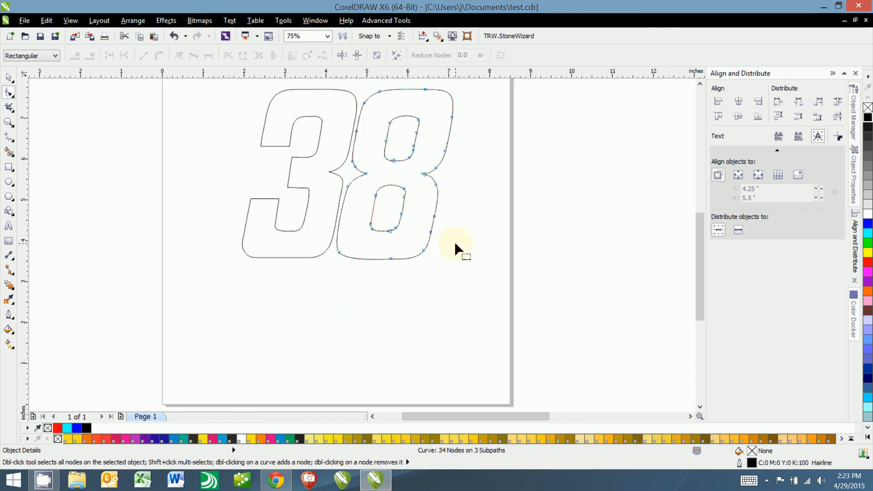
Step: Switch to the Pick tool and deselect the 8
key("space")
left_click(455, 243)
left_click_drag(456, 243, 475, 283)
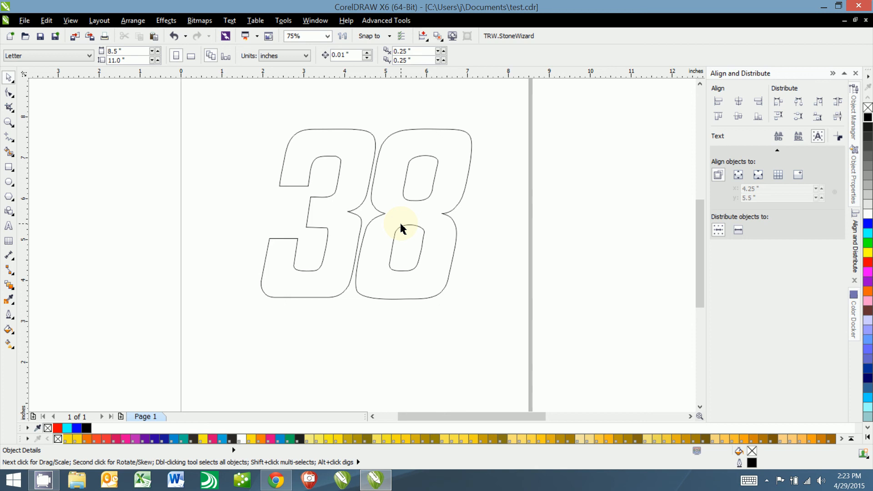
Step: Try distorting the outline of the 3 with the Attract tool
left_click(9, 93)
left_click(44, 95)
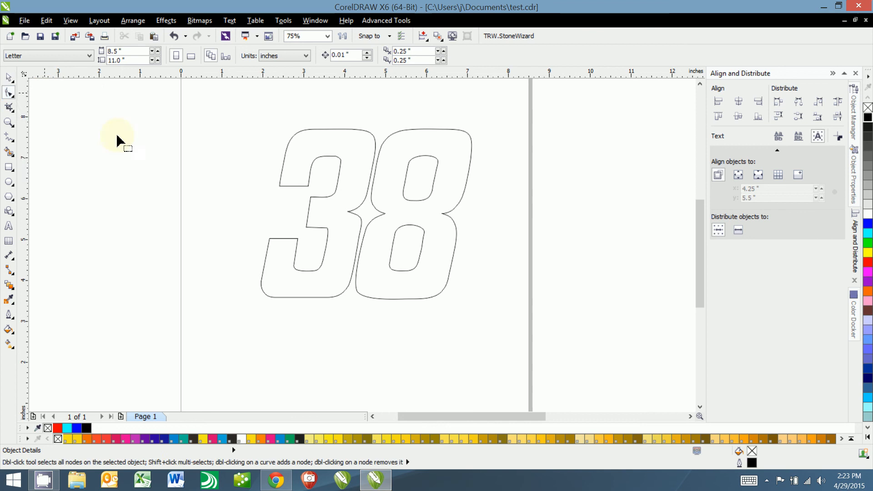
left_click(10, 92)
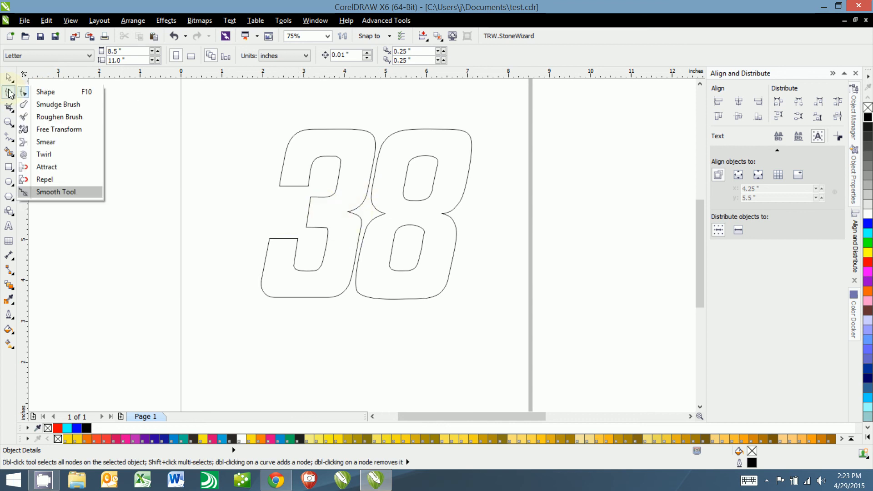
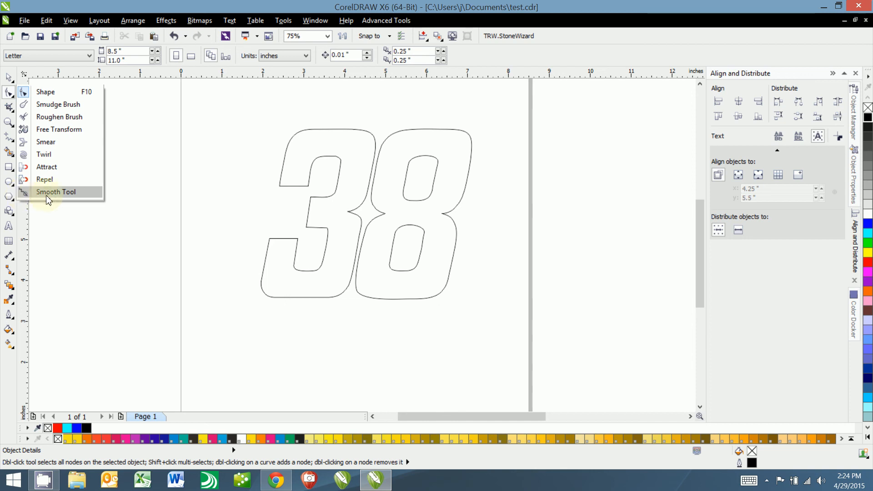
left_click(46, 166)
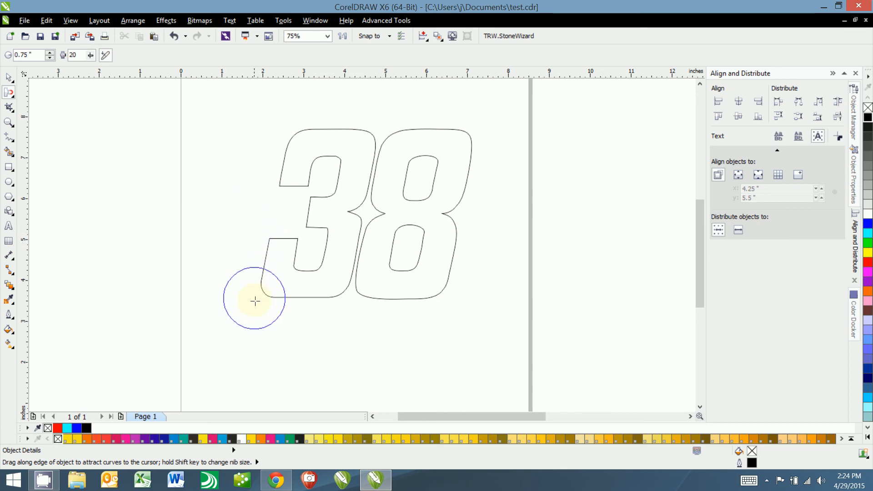
left_click(275, 271)
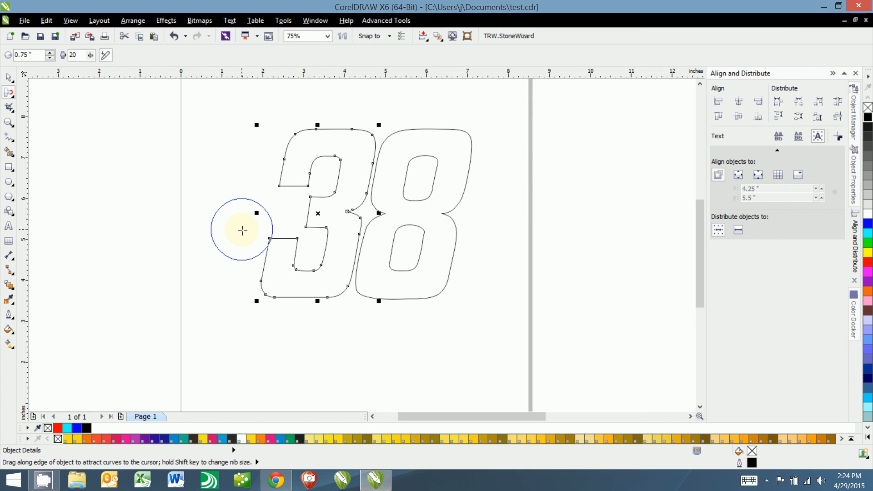
mouse_move(251, 231)
left_mouse_down()
mouse_move(249, 285)
mouse_move(247, 273)
mouse_move(257, 305)
mouse_move(291, 323)
mouse_move(335, 323)
mouse_move(308, 318)
mouse_move(349, 316)
mouse_move(341, 305)
mouse_move(409, 314)
mouse_move(331, 249)
mouse_move(321, 225)
mouse_move(314, 250)
mouse_move(274, 202)
left_mouse_up()
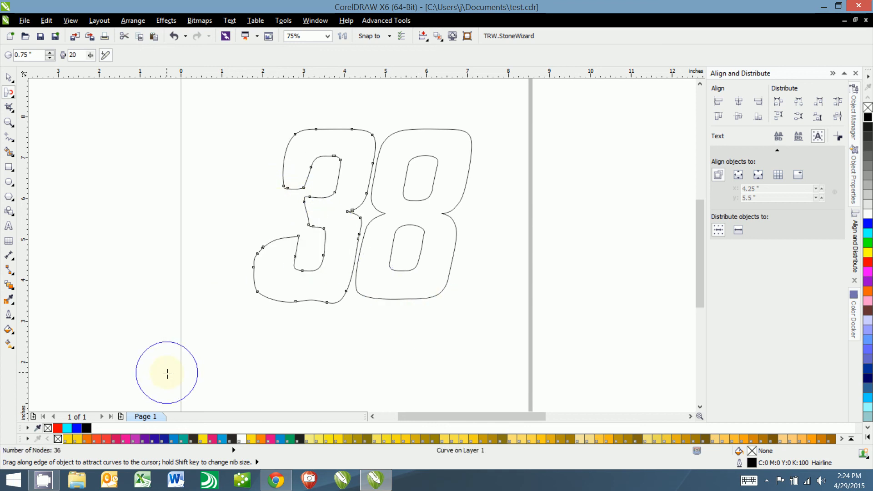
Step: Undo all Attract distortions on the 3 and switch back to the Shape tool
key("z")
key("ctrl+z")
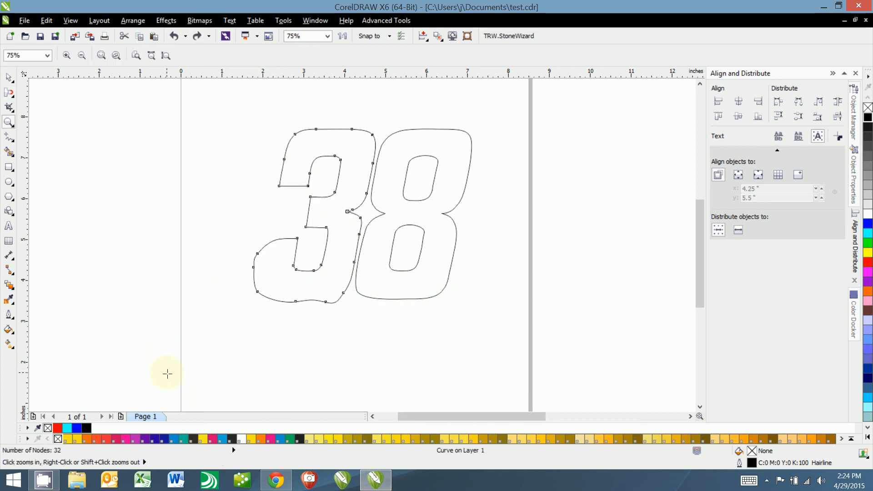
key("ctrl+z")
key("ctrl+z")
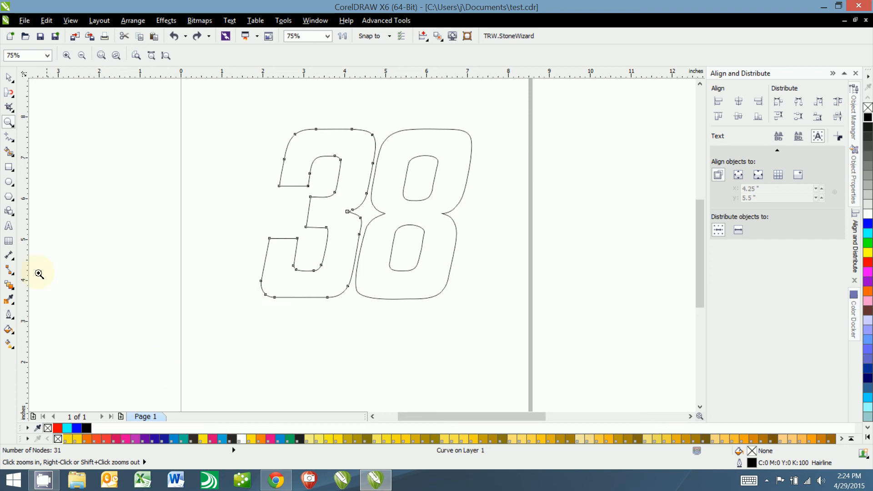
left_click(11, 95)
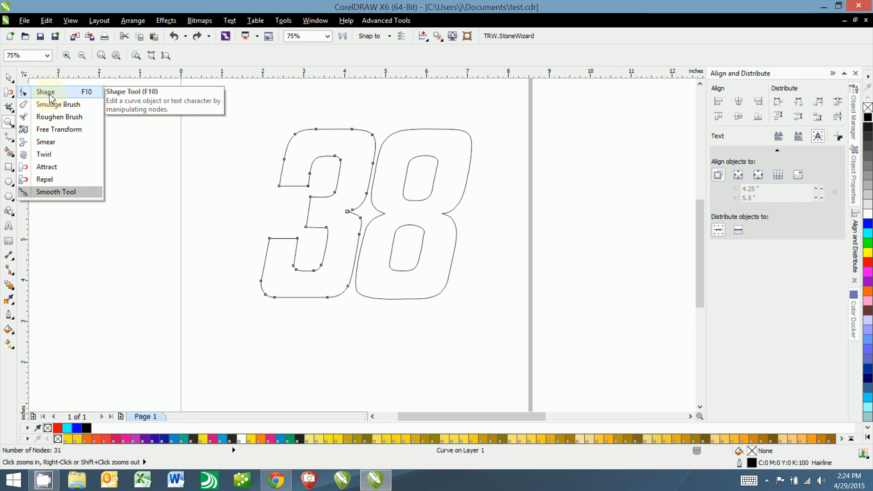
left_click(50, 96)
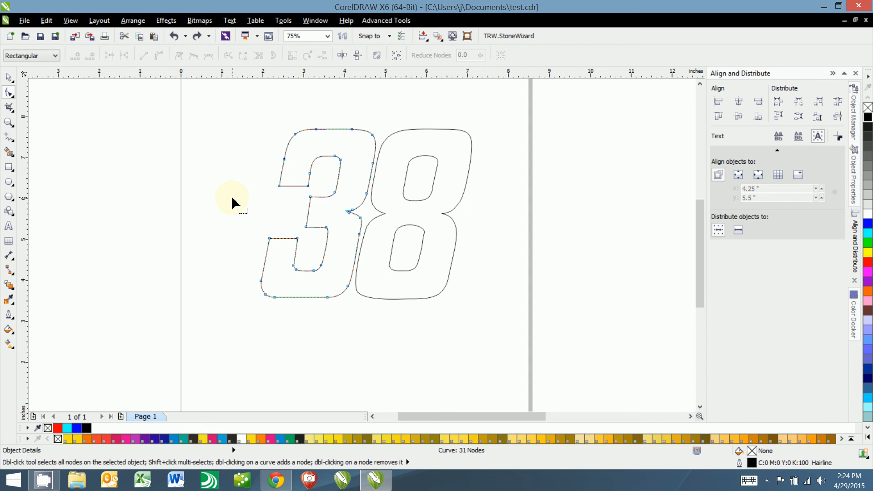
Step: Select the 3 and the 8 together, fill them with blue, and deselect them
left_click(8, 77)
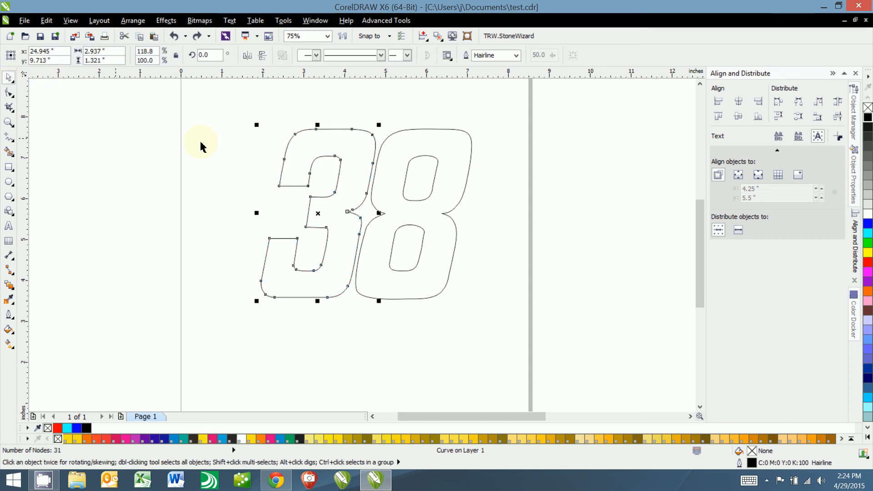
left_click_drag(253, 98, 562, 344)
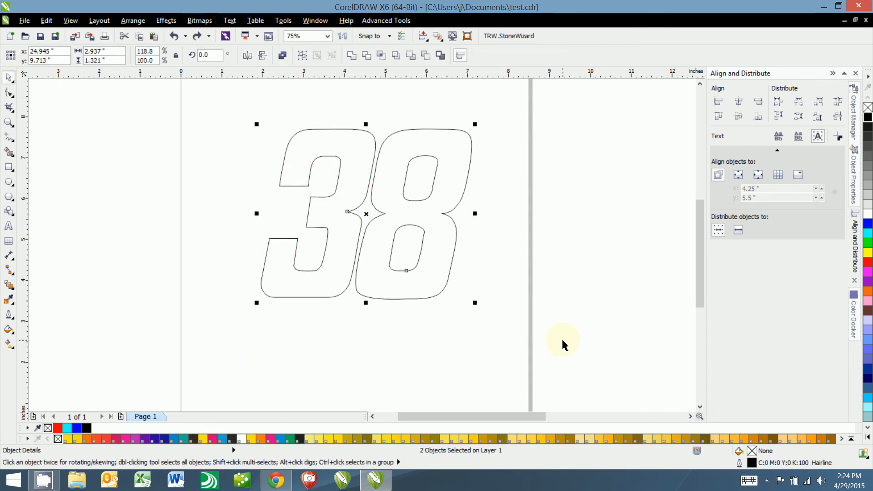
left_click(867, 223)
left_click(562, 222)
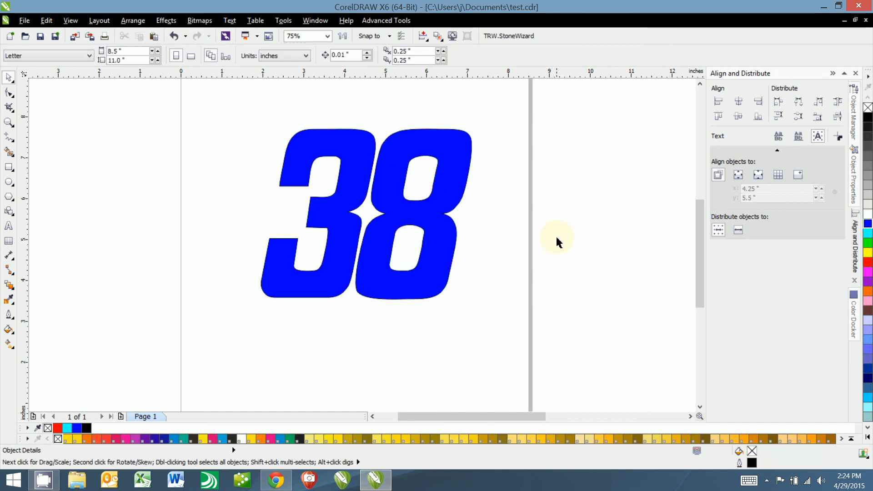